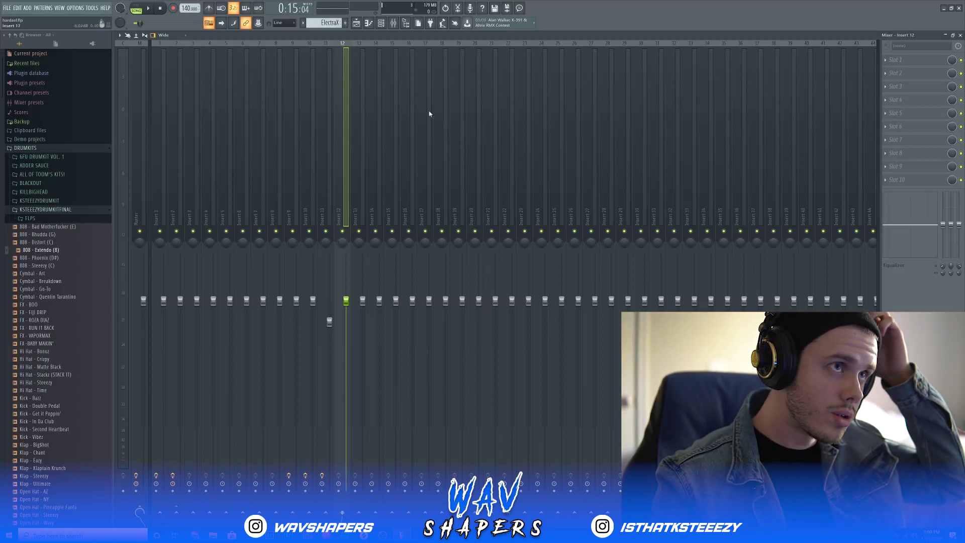
- Select the eight-bar playlist section starting at bar 5 and play it back as a loop
{"action": "left_click", "coordinate": [361, 25]}
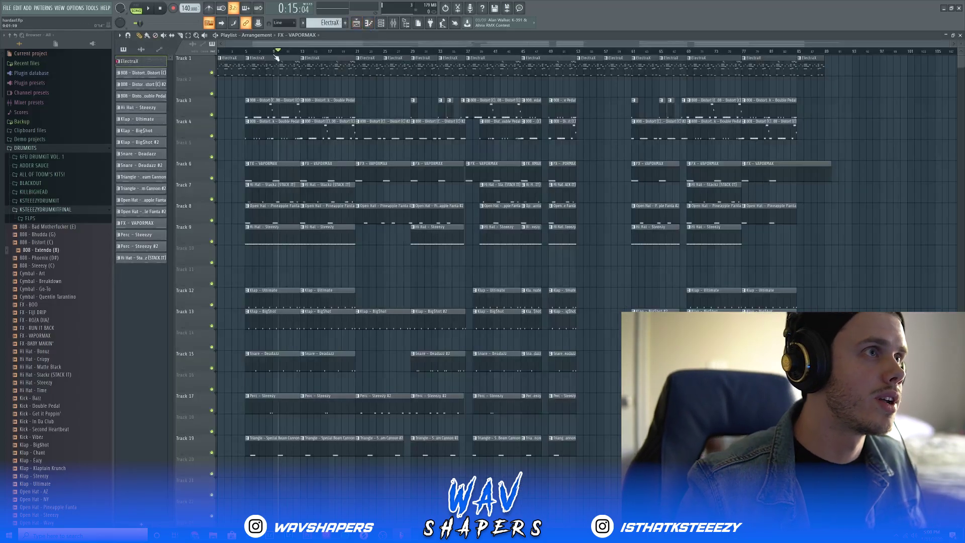
{"action": "left_click_drag", "start_coordinate": [249, 53], "coordinate": [302, 58]}
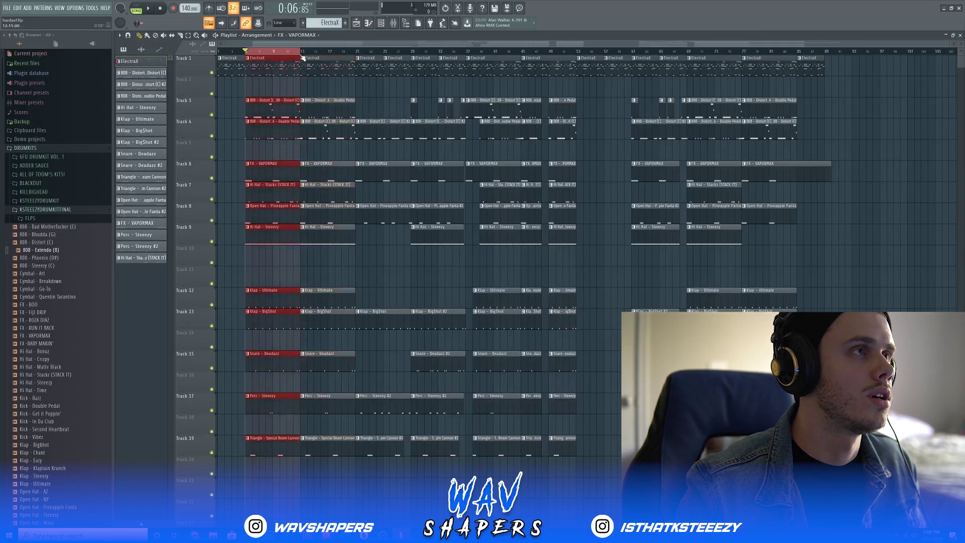
{"action": "left_click", "coordinate": [149, 9]}
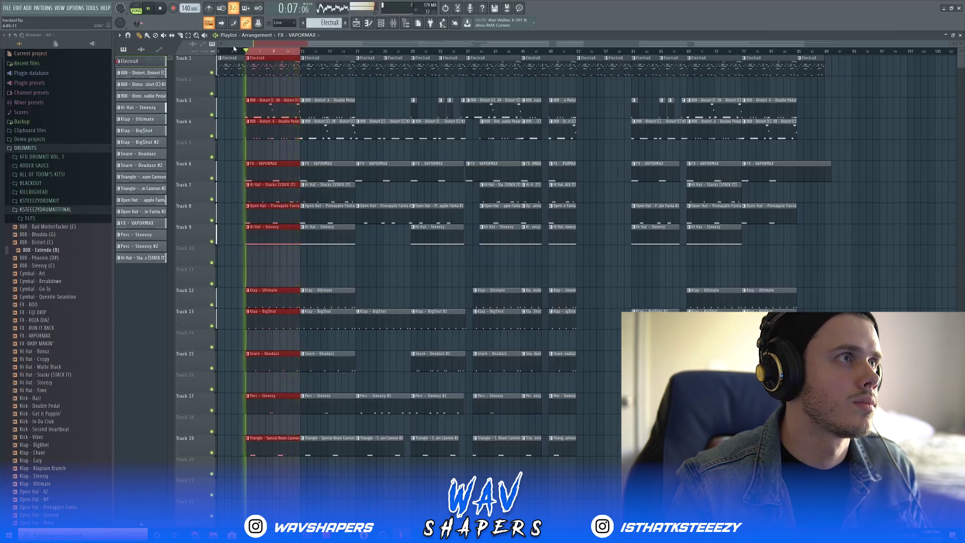
{"action": "left_click", "coordinate": [150, 9]}
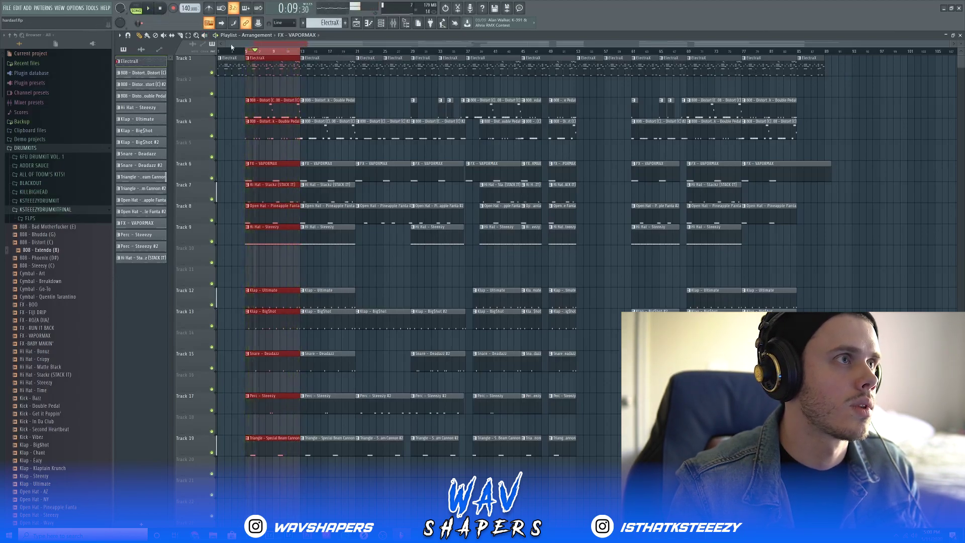
- Show the mixer with the channel rack in front, move the rack higher over it, and select the Master track
{"action": "left_click", "coordinate": [397, 24]}
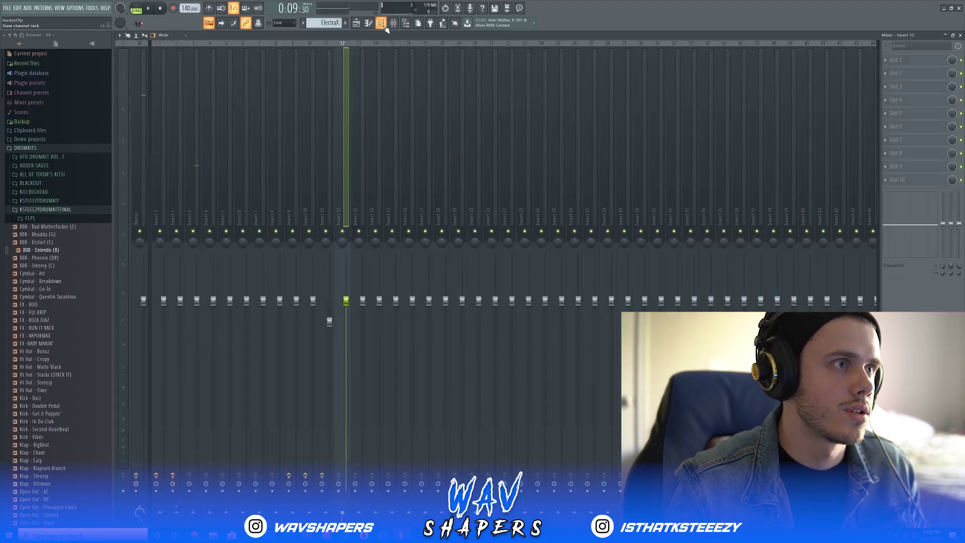
{"action": "left_click", "coordinate": [383, 26]}
{"action": "left_click_drag", "start_coordinate": [374, 273], "coordinate": [340, 203]}
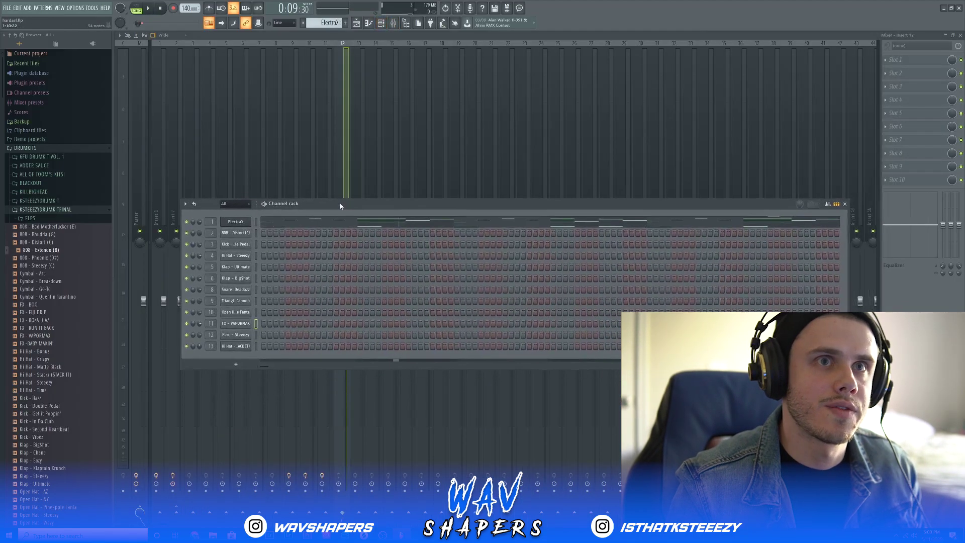
{"action": "left_click", "coordinate": [140, 113]}
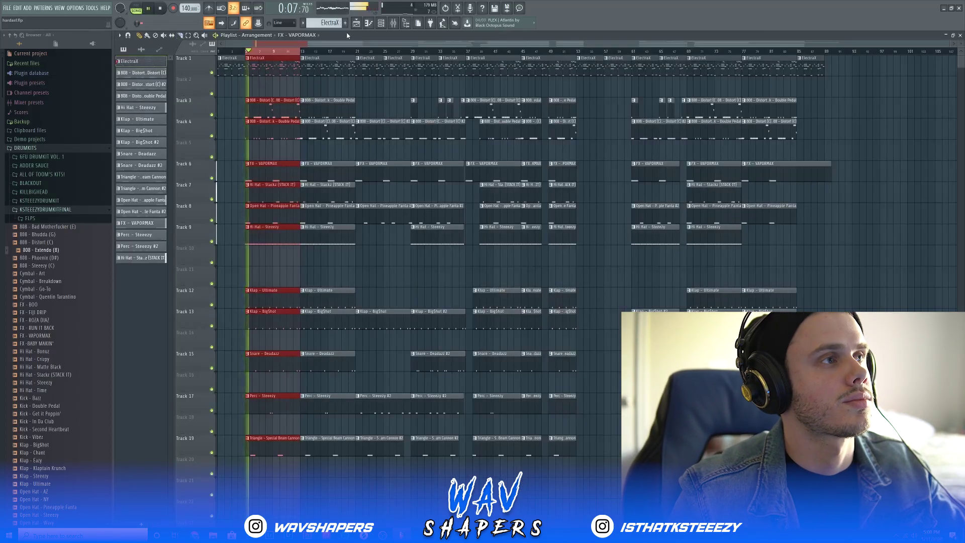
- Select all channels in the channel rack and colour them with a gradient from magenta to blue-violet
{"action": "left_click", "coordinate": [393, 22]}
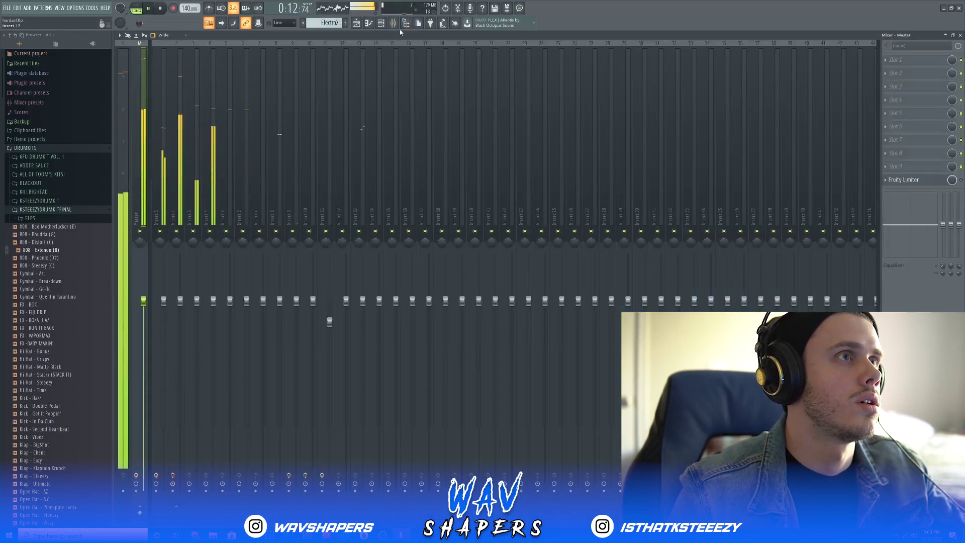
{"action": "key", "text": "F6"}
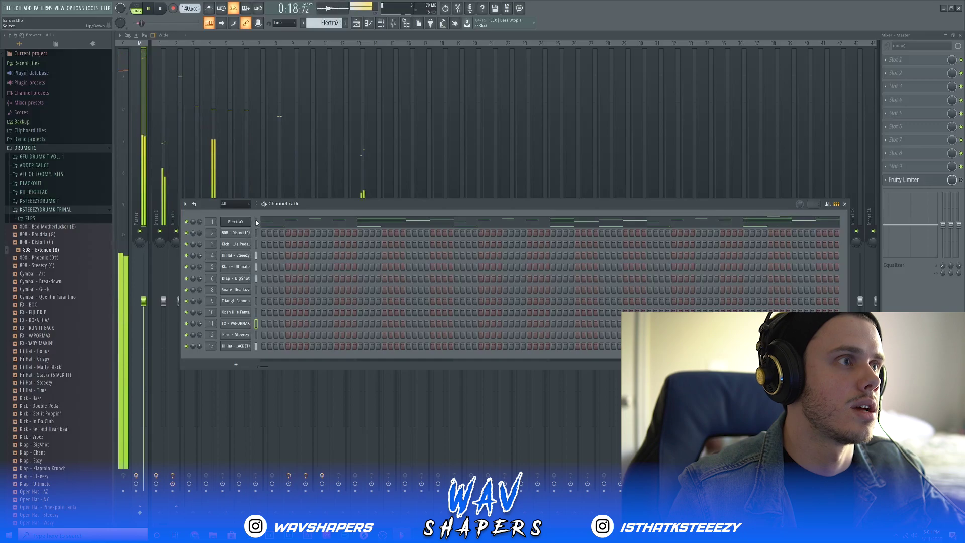
{"action": "left_click_drag", "start_coordinate": [257, 234], "coordinate": [256, 349]}
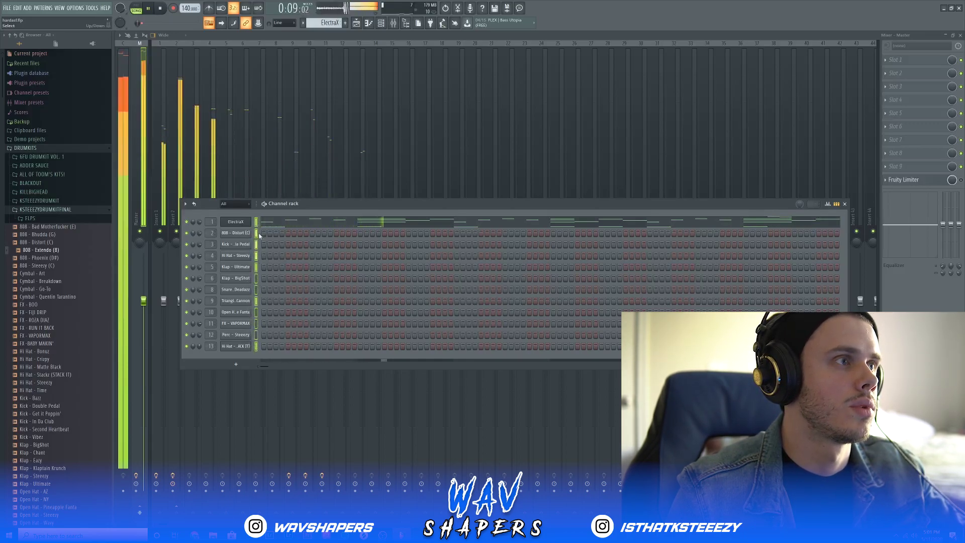
{"action": "left_click", "coordinate": [185, 204]}
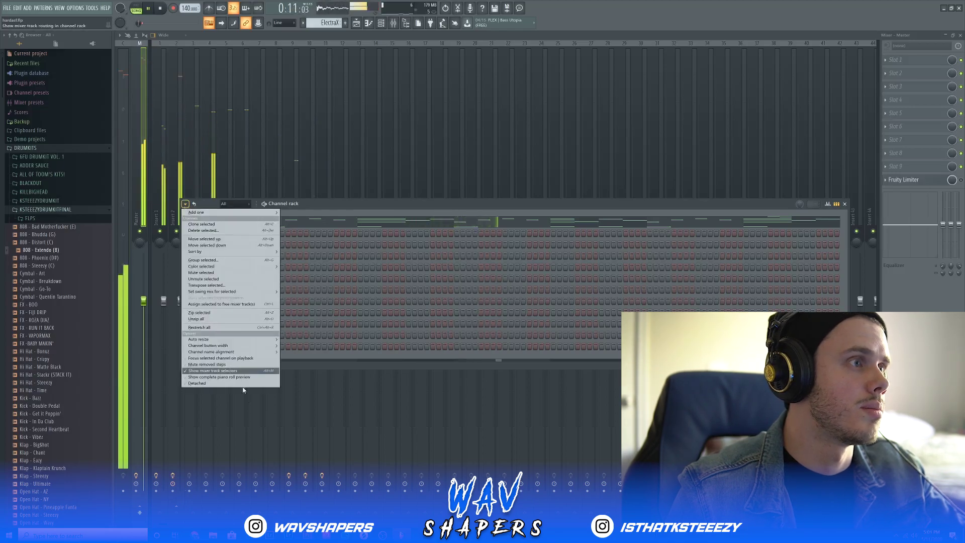
{"action": "mouse_move", "coordinate": [245, 267]}
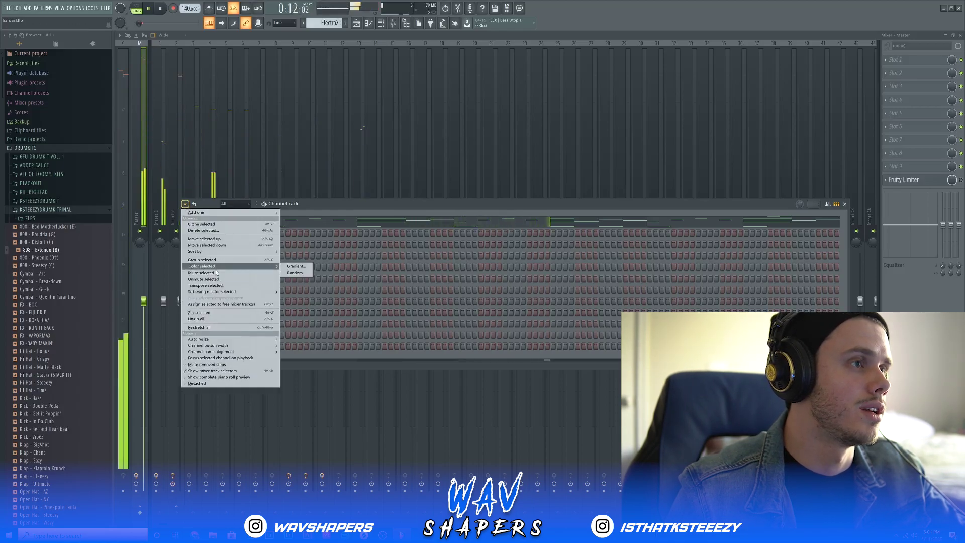
{"action": "left_click", "coordinate": [295, 267]}
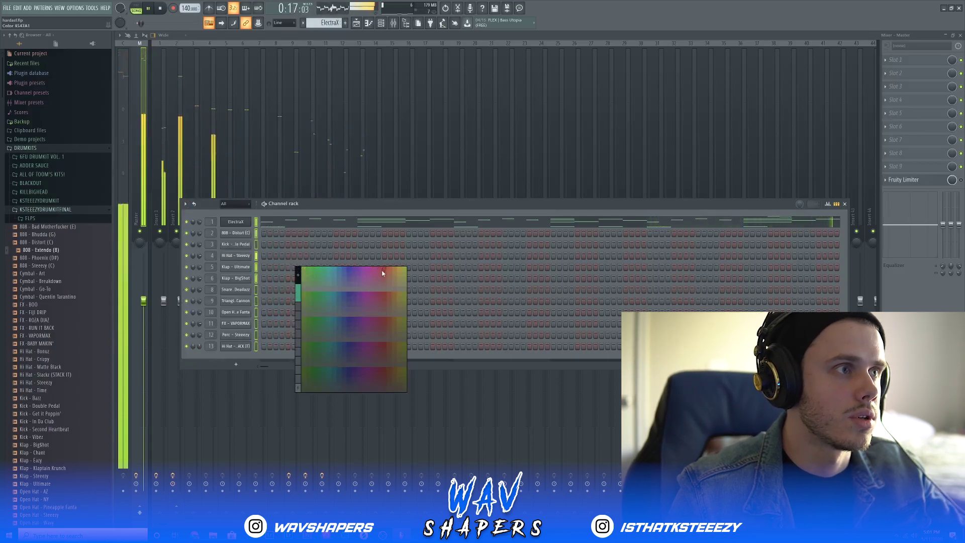
{"action": "left_click", "coordinate": [364, 272]}
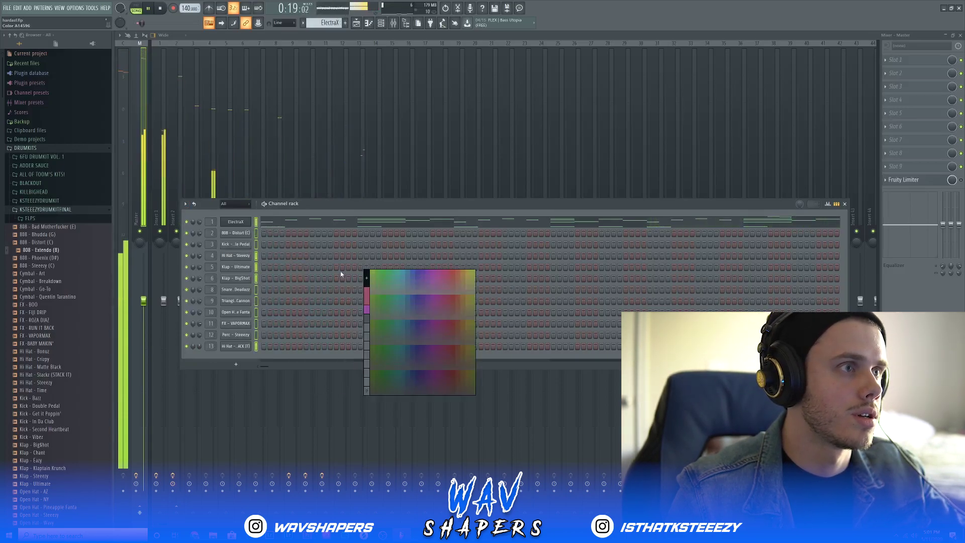
{"action": "left_click", "coordinate": [417, 275]}
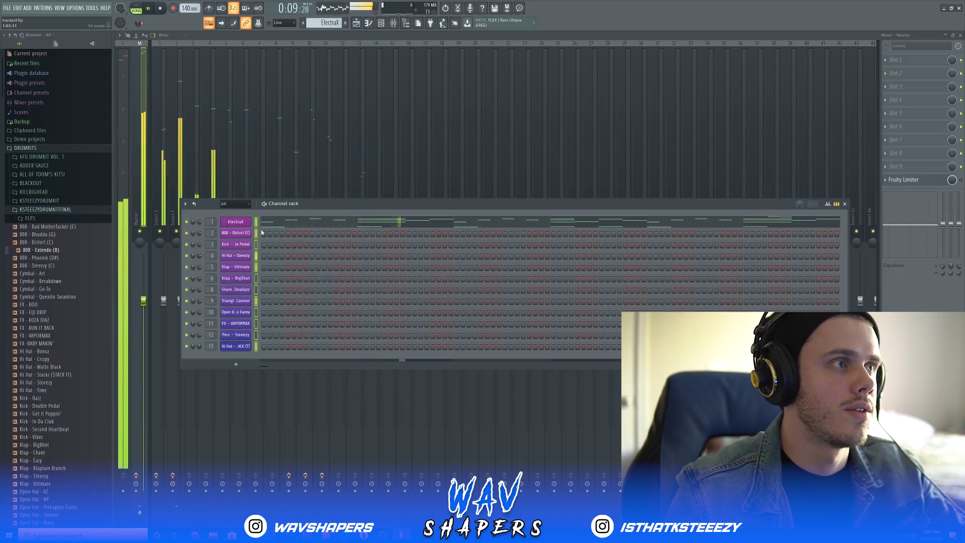
- Route all selected channels to consecutive mixer tracks starting from Insert 1
{"action": "left_click", "coordinate": [382, 23]}
{"action": "left_click", "coordinate": [163, 145]}
{"action": "right_click", "coordinate": [163, 144]}
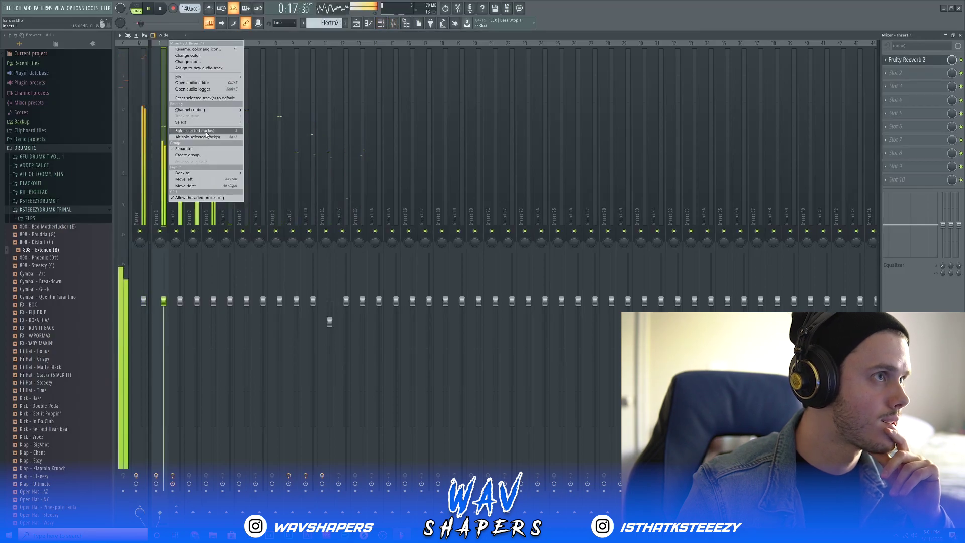
{"action": "mouse_move", "coordinate": [210, 114]}
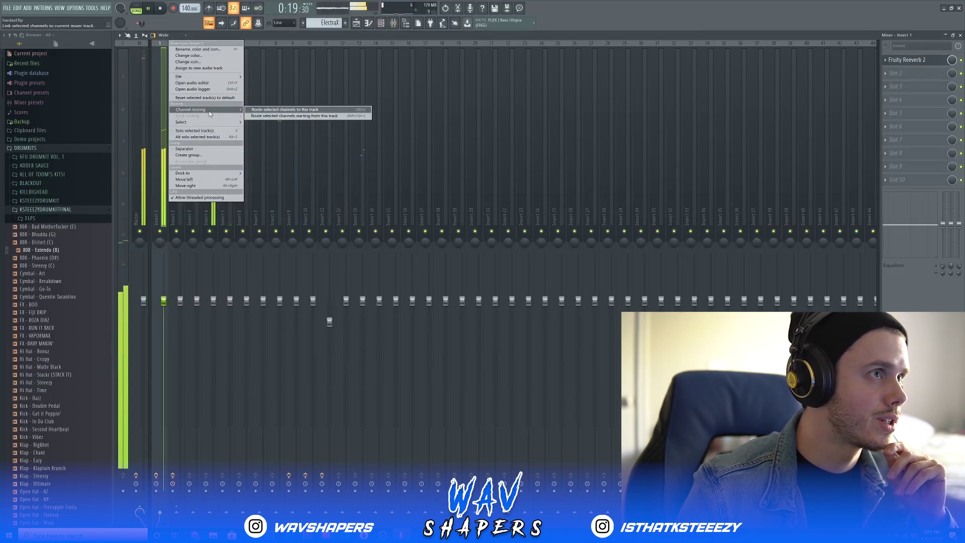
{"action": "left_click", "coordinate": [289, 116]}
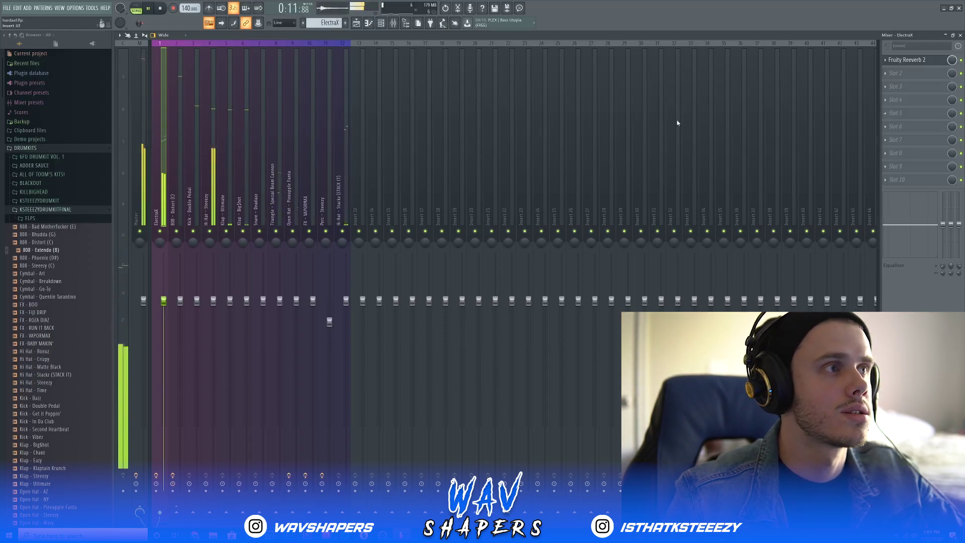
- Mute the 808 and all drum, percussion and FX mixer tracks so that only the ElectraX melody plays
{"action": "left_click", "coordinate": [177, 232]}
{"action": "left_click", "coordinate": [193, 231]}
{"action": "left_click", "coordinate": [210, 231]}
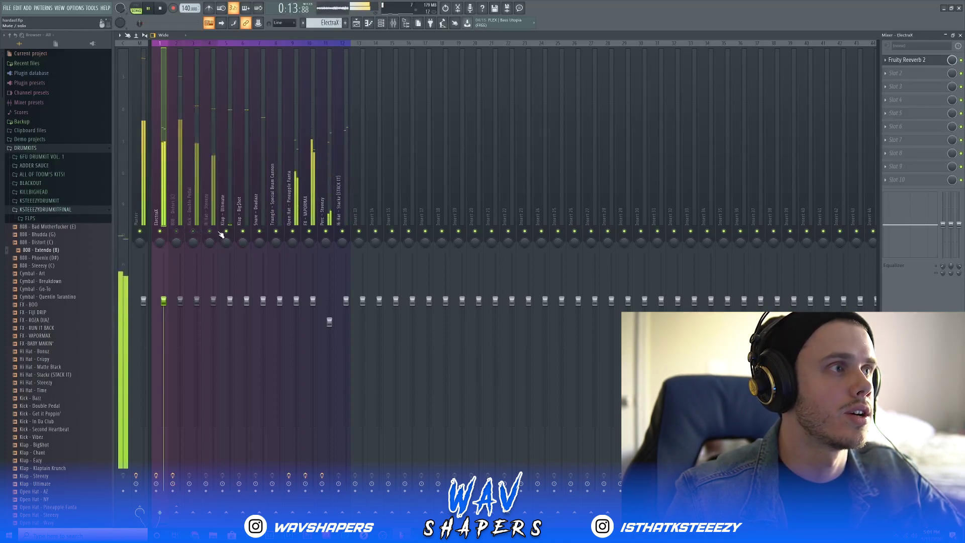
{"action": "left_click", "coordinate": [226, 231]}
{"action": "left_click", "coordinate": [243, 231]}
{"action": "left_click", "coordinate": [259, 231]}
{"action": "left_click", "coordinate": [276, 232]}
{"action": "left_click", "coordinate": [293, 232]}
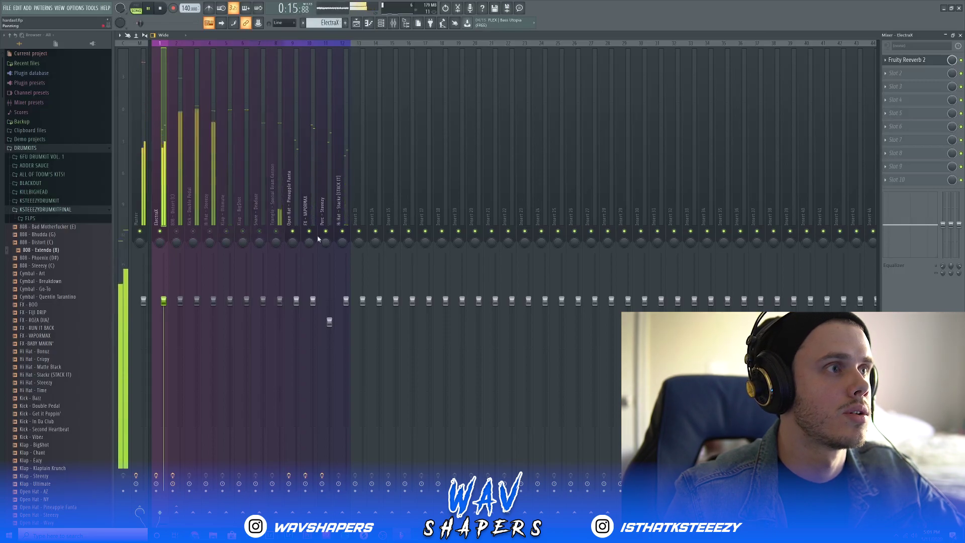
{"action": "left_click", "coordinate": [309, 231]}
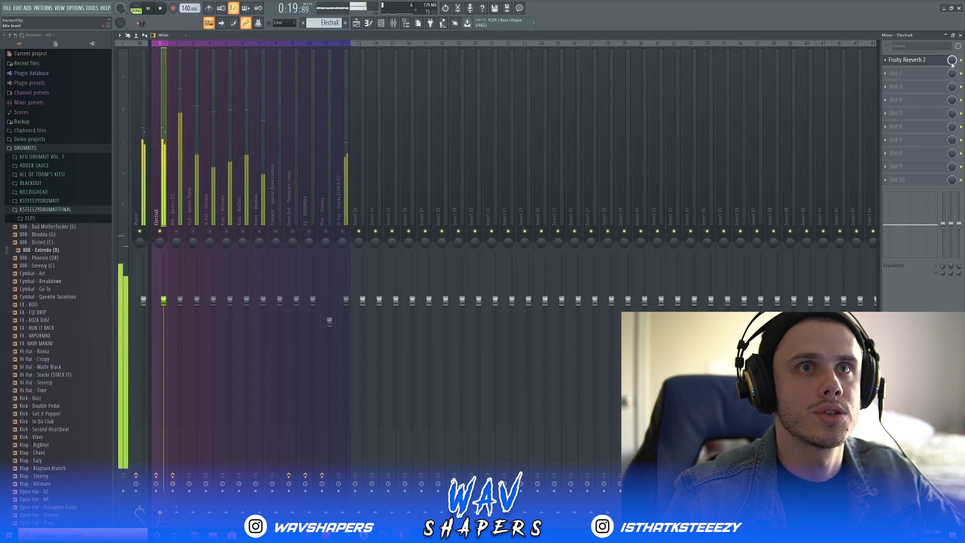
- Load Fruity Parametric EQ 2 into effect slot 2 of the ElectraX mixer track
{"action": "left_click", "coordinate": [893, 73]}
{"action": "mouse_move", "coordinate": [889, 82]}
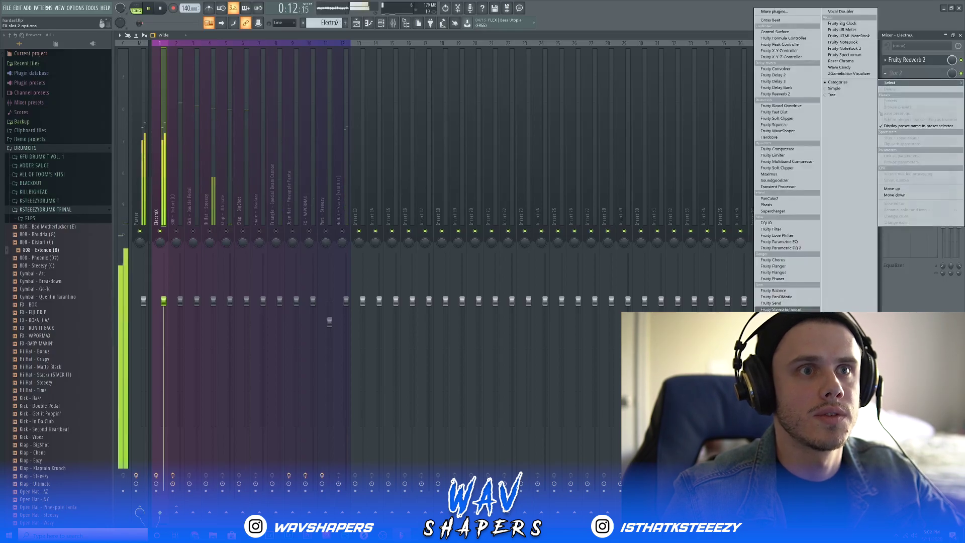
{"action": "left_click", "coordinate": [796, 248]}
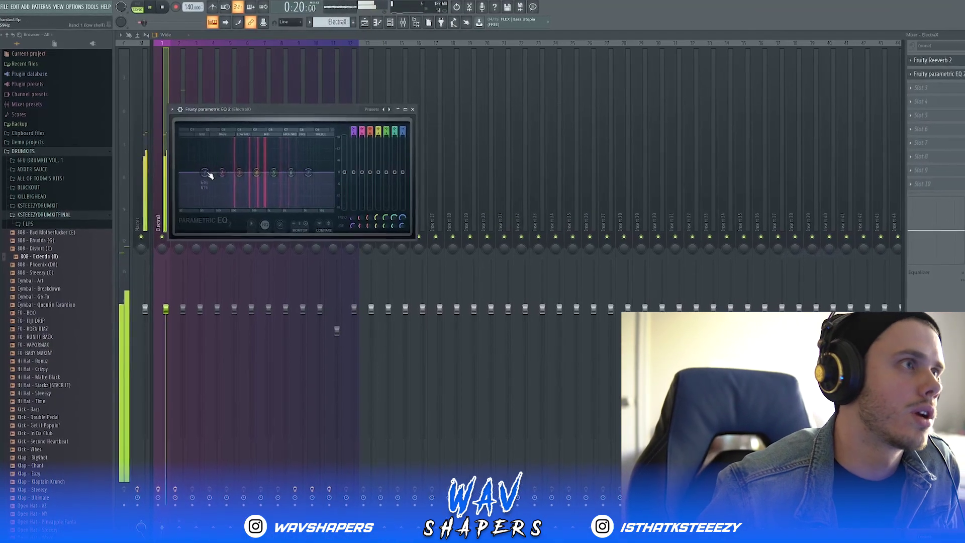
- Set EQ band 1 to a steeper high pass and raise its cutoff to the low-mid edge to remove the melody's low end
{"action": "right_click", "coordinate": [206, 174]}
{"action": "mouse_move", "coordinate": [214, 190]}
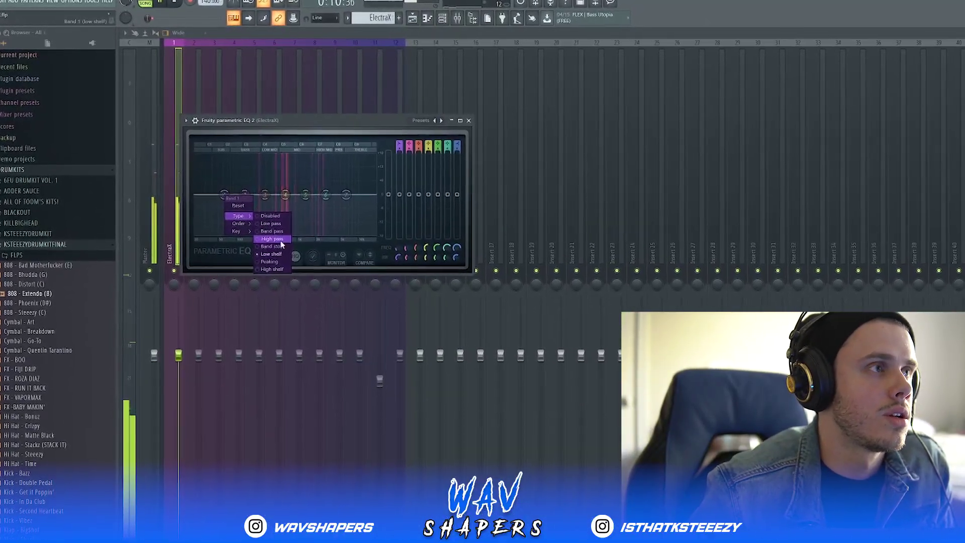
{"action": "left_click", "coordinate": [280, 240]}
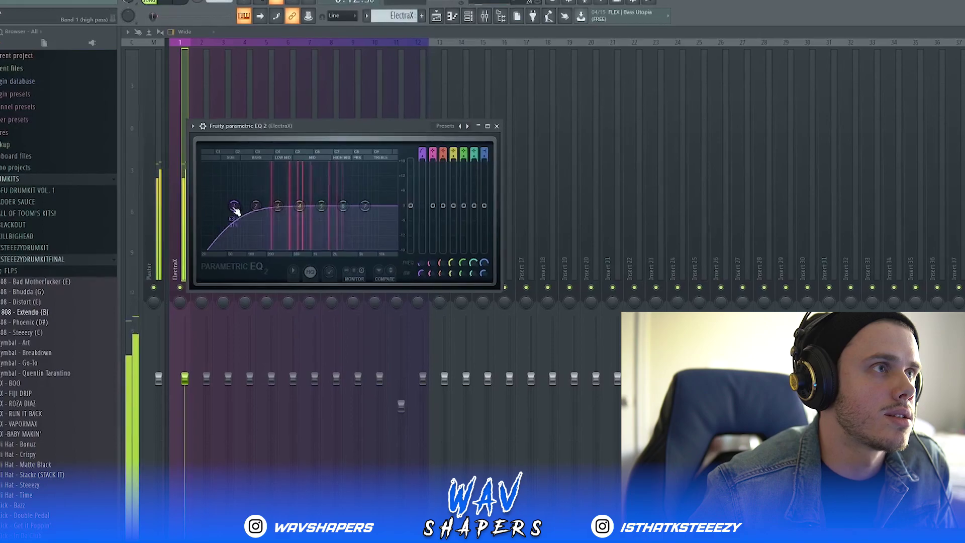
{"action": "left_click_drag", "start_coordinate": [423, 156], "coordinate": [425, 160]}
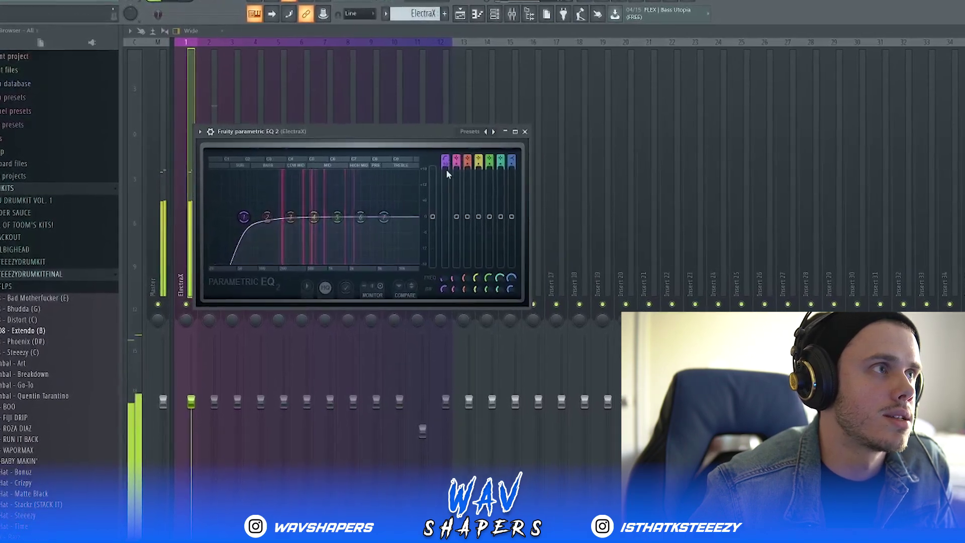
{"action": "left_click_drag", "start_coordinate": [262, 230], "coordinate": [310, 242]}
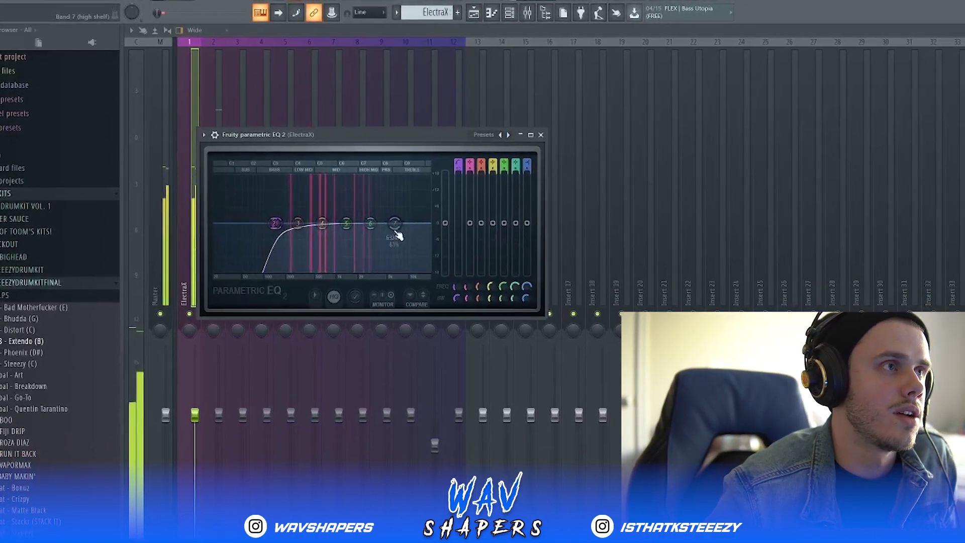
- Boost the melody's highs slightly with the band 7 high shelf, shift it to a lower frequency, and close the EQ
{"action": "left_click_drag", "start_coordinate": [393, 224], "coordinate": [354, 194]}
{"action": "left_click_drag", "start_coordinate": [343, 184], "coordinate": [339, 182]}
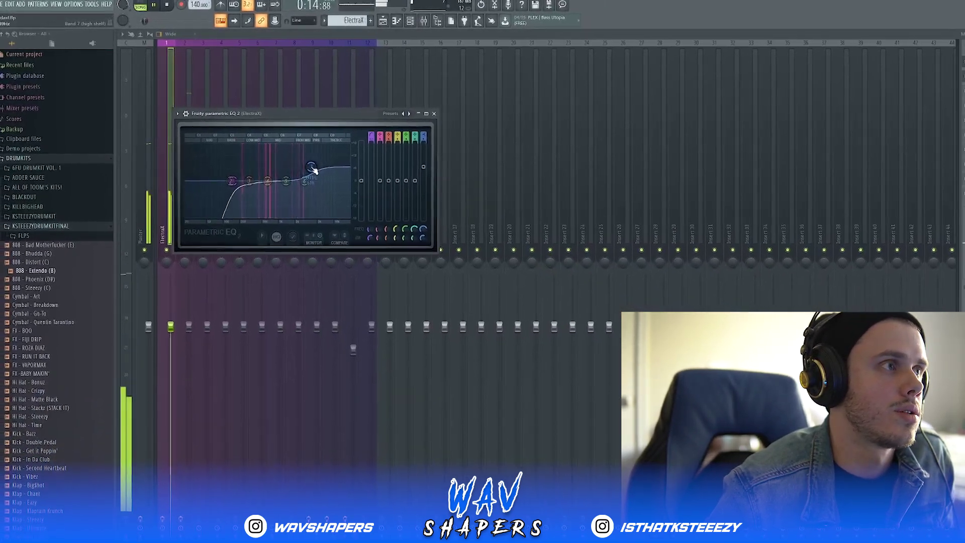
{"action": "left_click", "coordinate": [394, 109]}
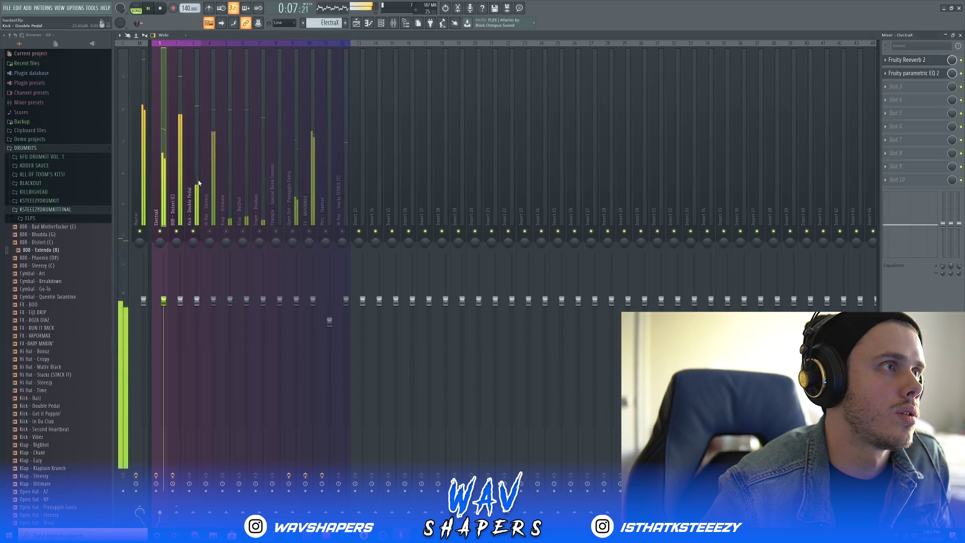
- Compare the Kick - Double Pedal and 808 - Distort (C) mixer tracks and check the 808's Fruity Limiter settings
{"action": "left_click", "coordinate": [195, 133]}
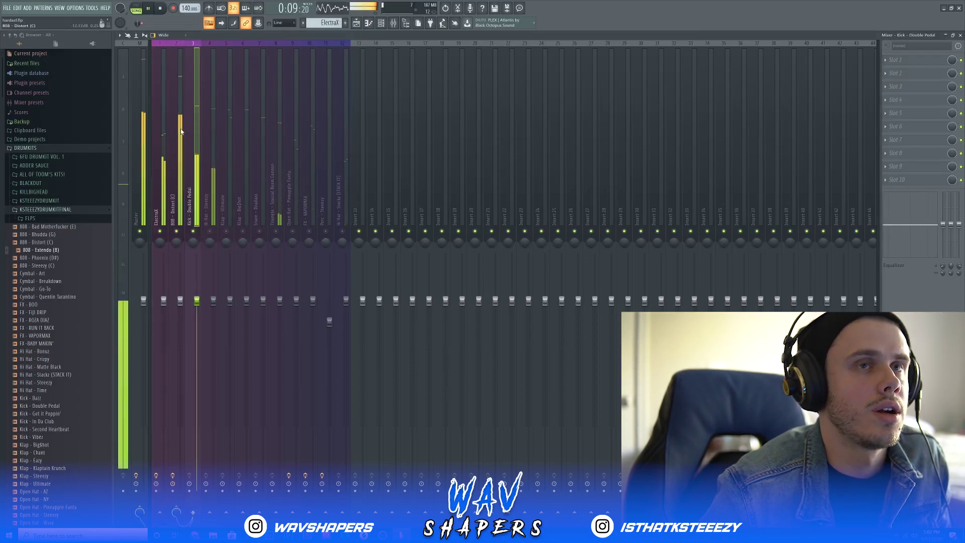
{"action": "left_click", "coordinate": [181, 132]}
{"action": "left_click", "coordinate": [198, 133]}
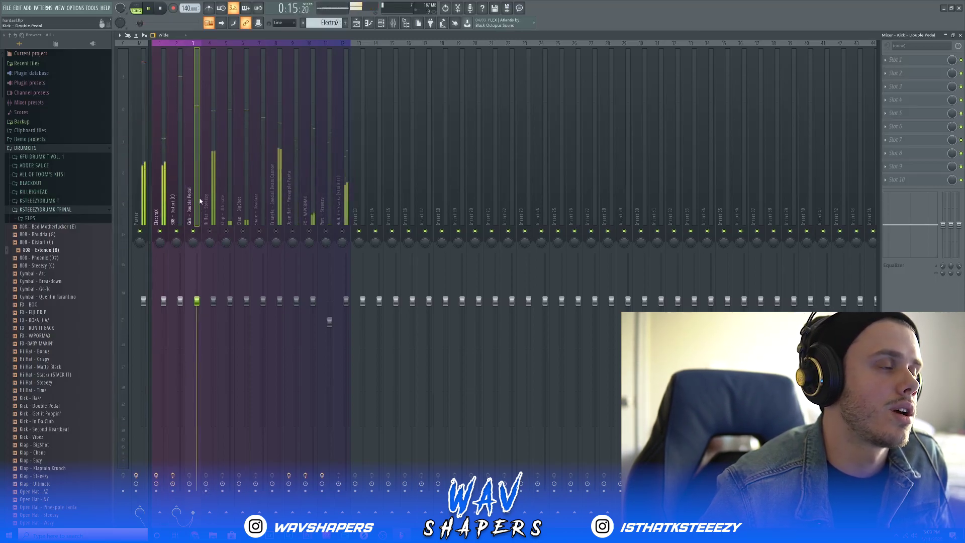
{"action": "left_click", "coordinate": [174, 198]}
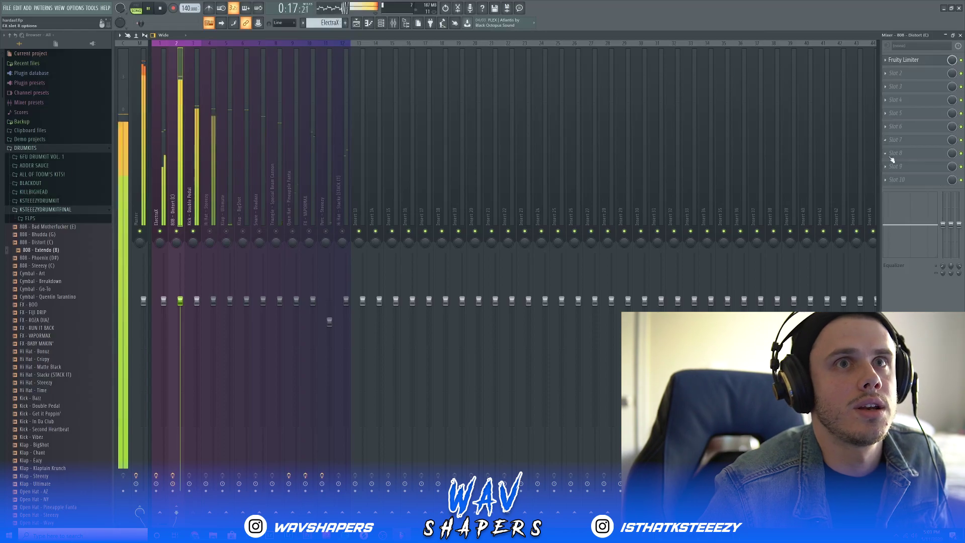
{"action": "left_click", "coordinate": [914, 61]}
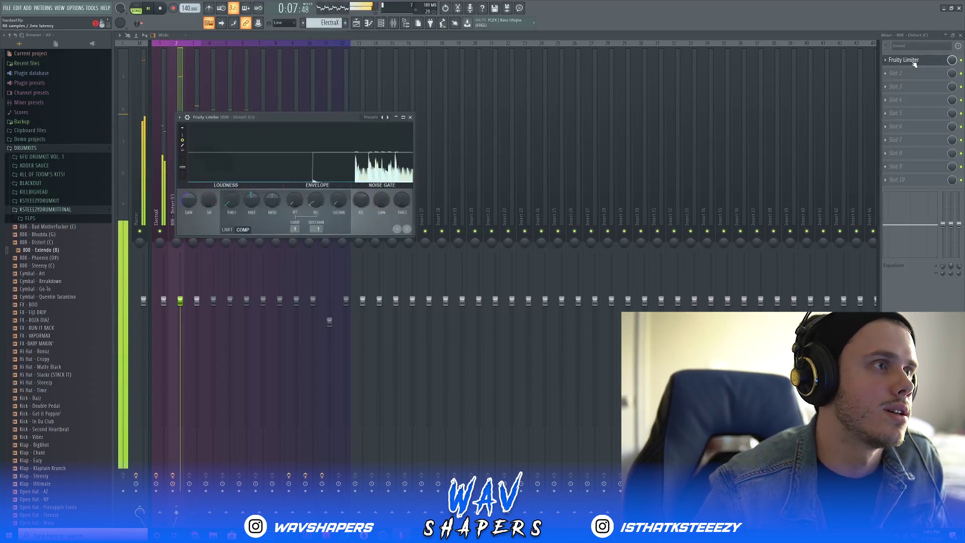
{"action": "left_click", "coordinate": [397, 118]}
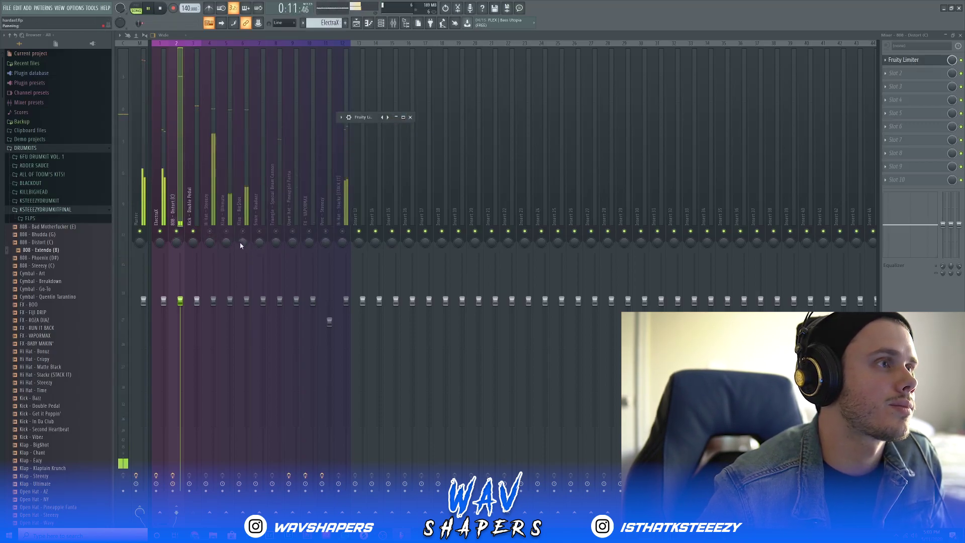
- Load Fruity Parametric EQ 2 into effect slot 2 of the 808 - Distort (C) mixer track
{"action": "left_click", "coordinate": [208, 217]}
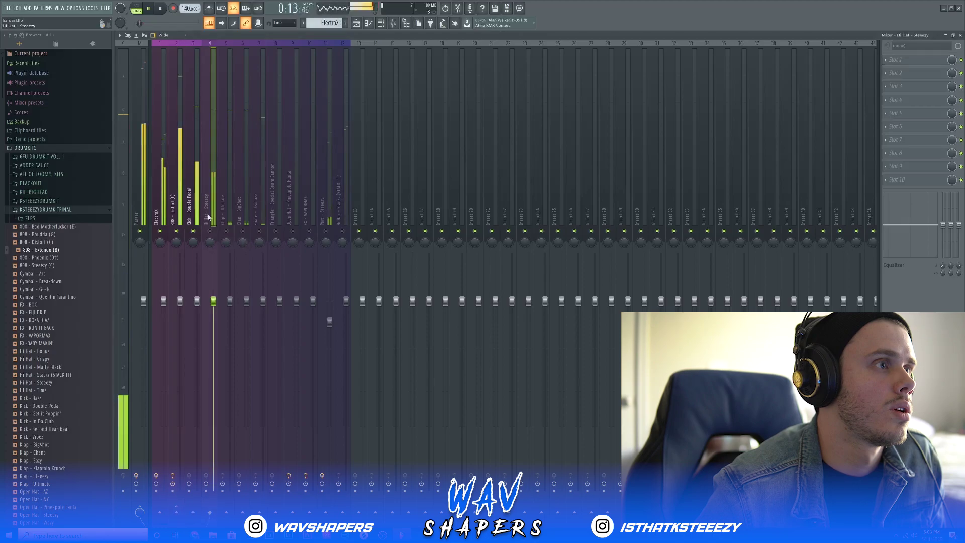
{"action": "left_click", "coordinate": [178, 213]}
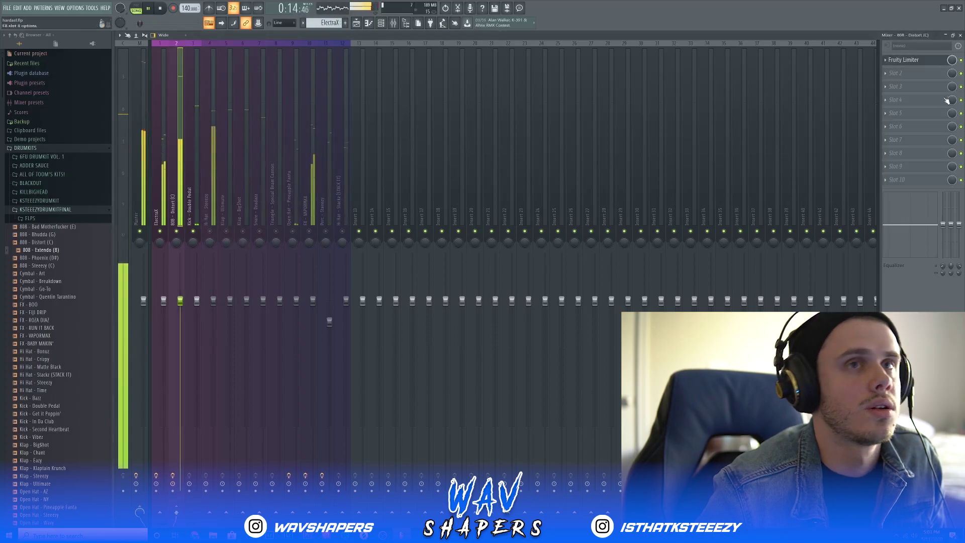
{"action": "left_click", "coordinate": [891, 76]}
{"action": "left_click", "coordinate": [818, 270]}
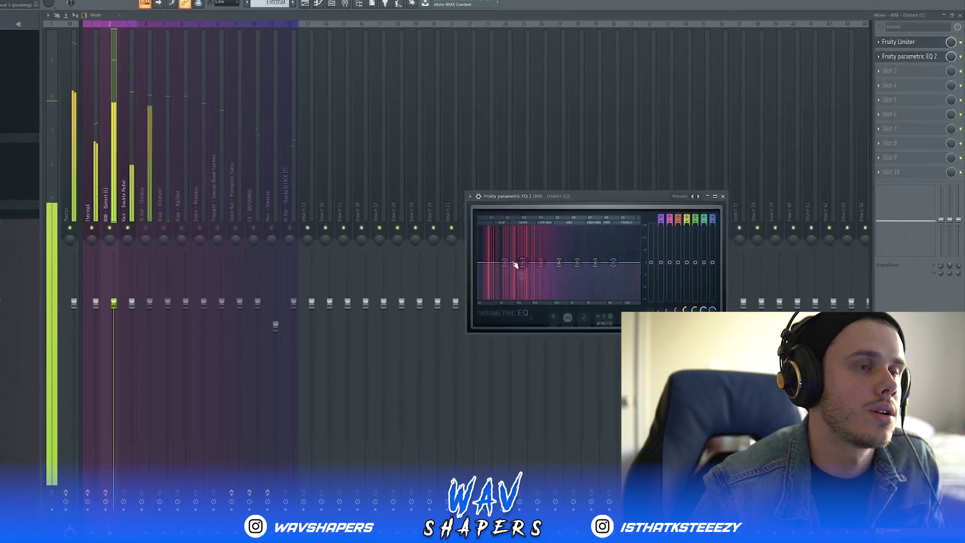
- Set the 808's EQ band 1 to a steeper high pass and lower its cutoff to about 30 Hz
{"action": "right_click", "coordinate": [504, 262]}
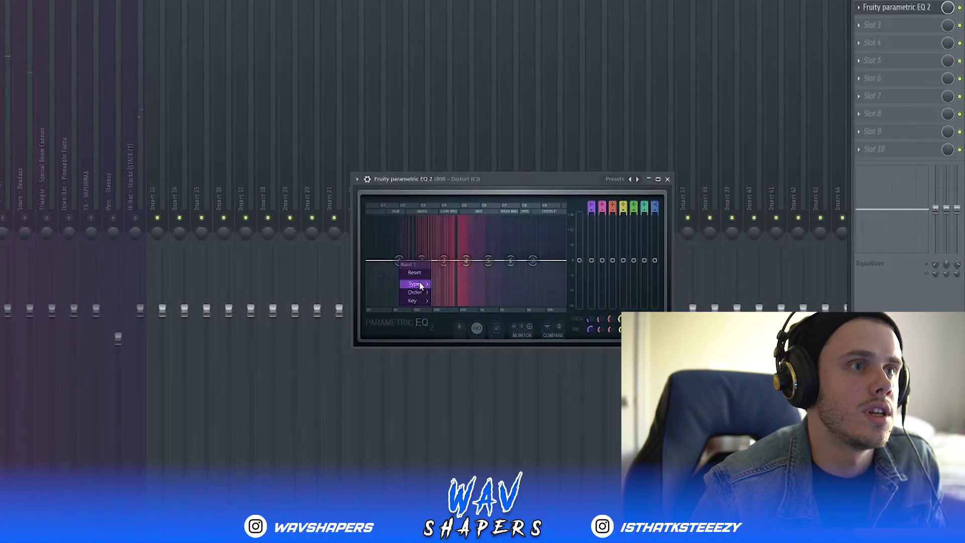
{"action": "mouse_move", "coordinate": [421, 285]}
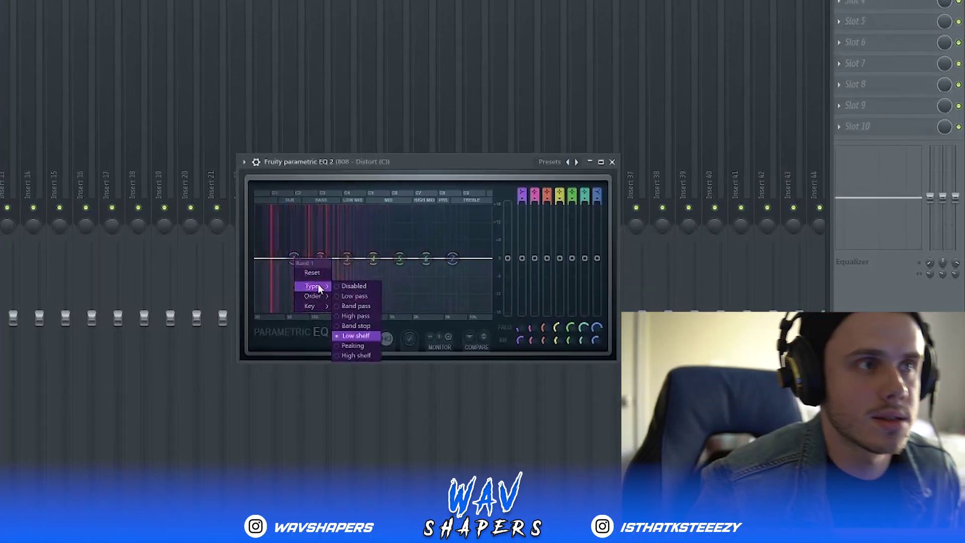
{"action": "left_click", "coordinate": [356, 316]}
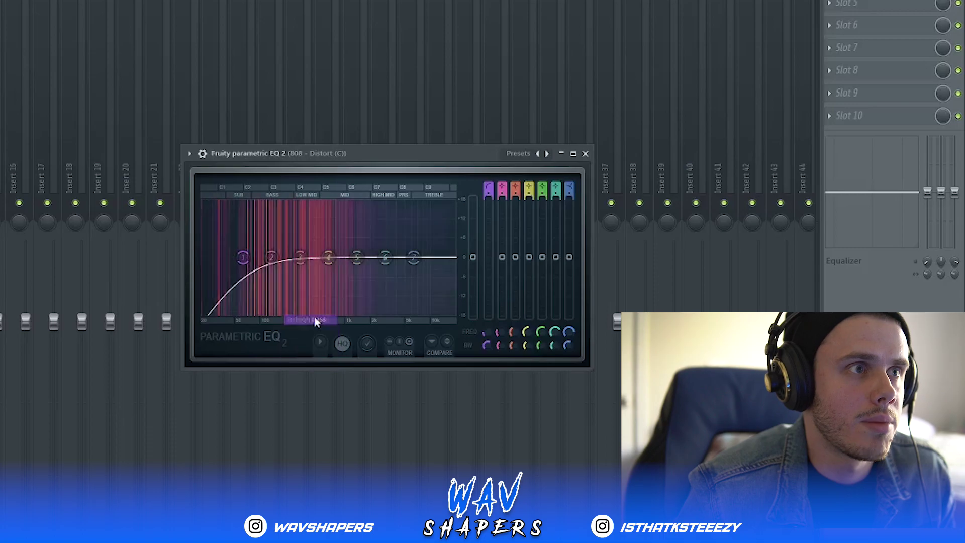
{"action": "left_click_drag", "start_coordinate": [488, 195], "coordinate": [489, 186]}
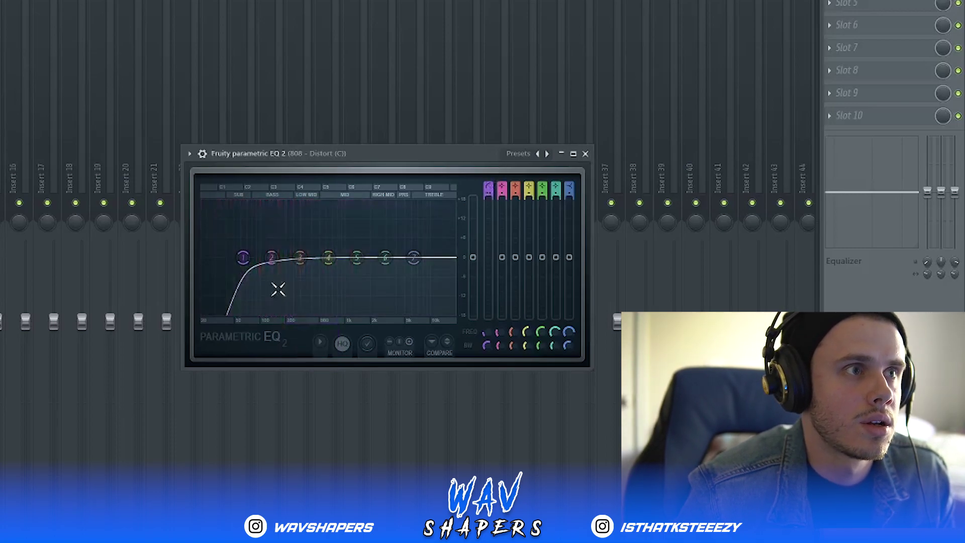
{"action": "key", "text": "space"}
{"action": "left_click_drag", "start_coordinate": [251, 264], "coordinate": [221, 264]}
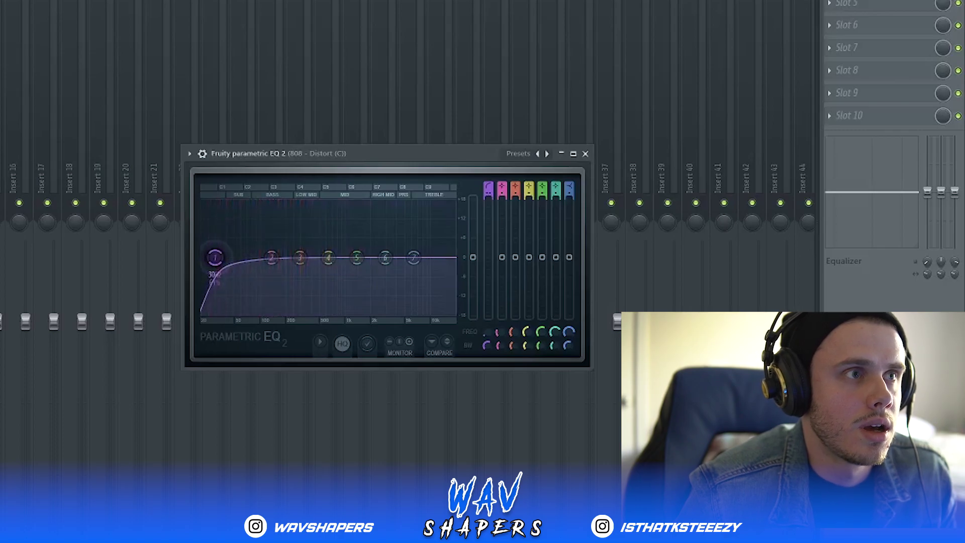
- Set the 808's EQ band 7 to low pass with its cutoff between bands 5 and 6, slightly boost band 2, and close the EQ
{"action": "right_click", "coordinate": [415, 261]}
{"action": "mouse_move", "coordinate": [439, 289]}
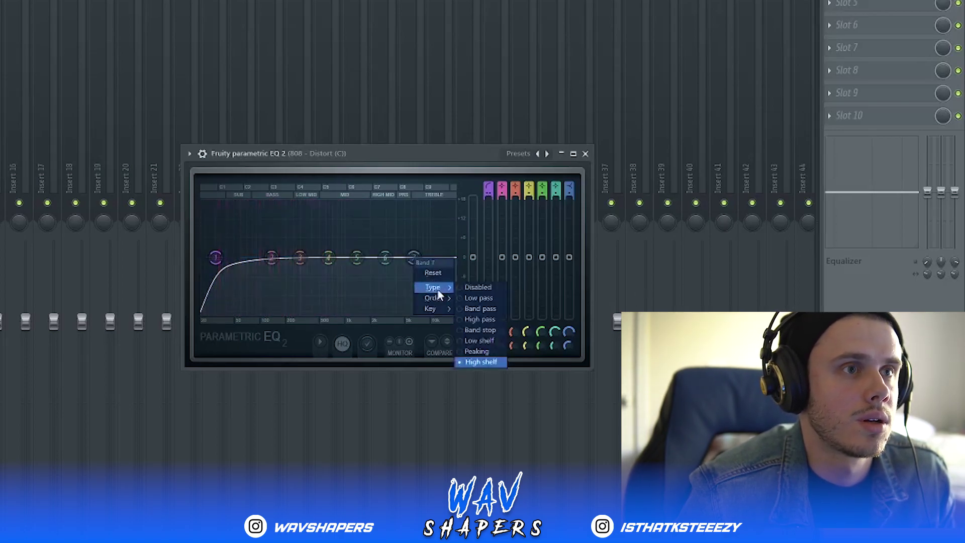
{"action": "left_click", "coordinate": [485, 299]}
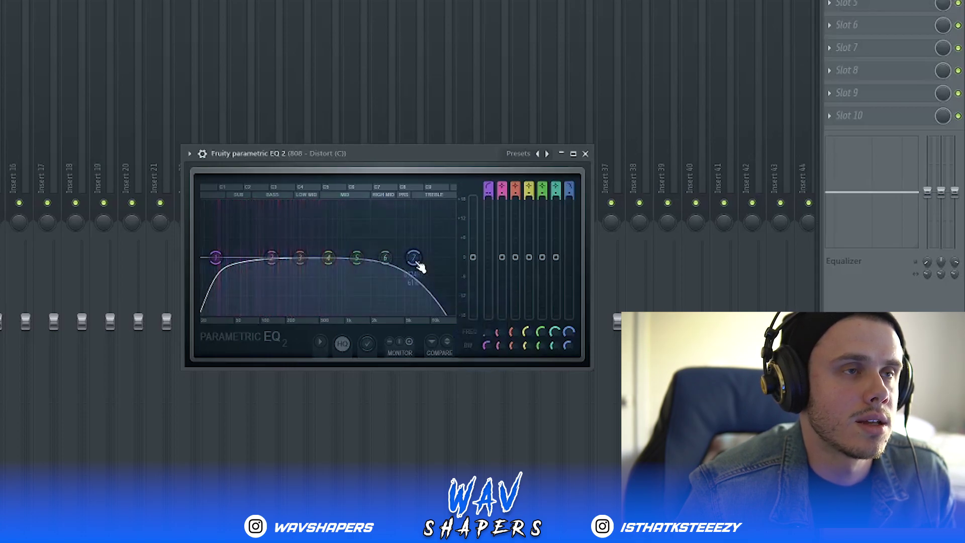
{"action": "left_click_drag", "start_coordinate": [373, 258], "coordinate": [371, 258]}
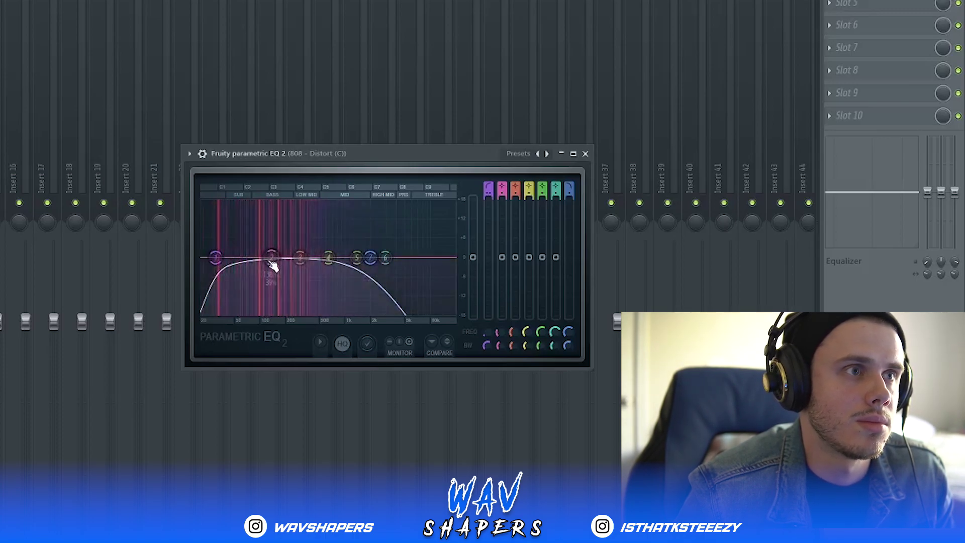
{"action": "left_click_drag", "start_coordinate": [272, 260], "coordinate": [271, 256]}
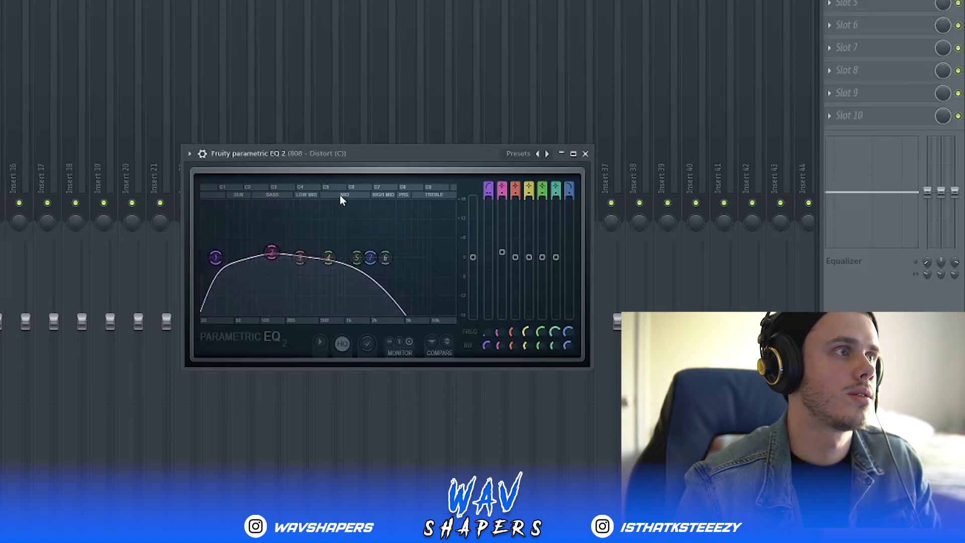
{"action": "left_click", "coordinate": [586, 154]}
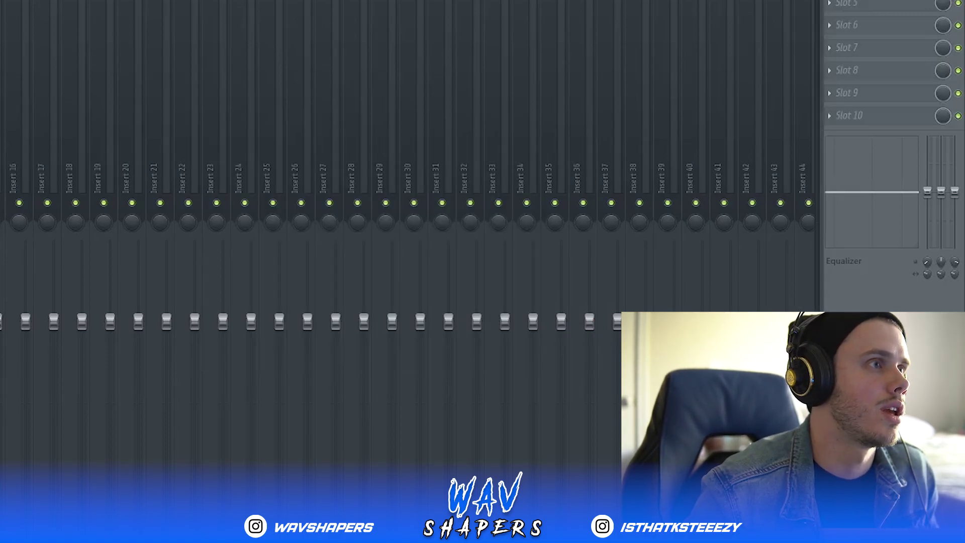
- Load Fruity Parametric EQ 2 into effect slot 1 of the Kick - Double Pedal mixer track
{"action": "left_click", "coordinate": [829, 2]}
{"action": "mouse_move", "coordinate": [845, 2]}
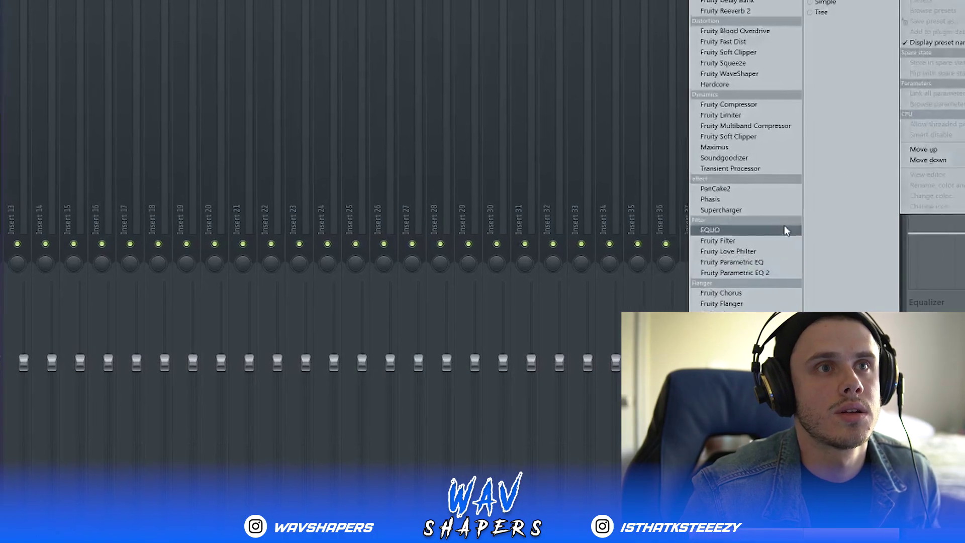
{"action": "left_click", "coordinate": [744, 272]}
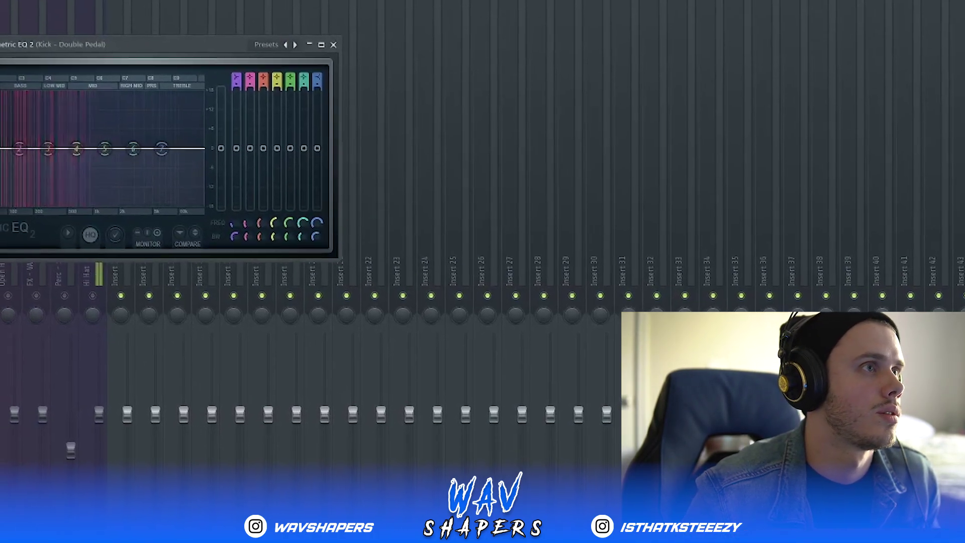
- Set the kick's EQ band 1 to a steeper high pass and lower its cutoff to about 39 Hz
{"action": "right_click", "coordinate": [54, 180]}
{"action": "mouse_move", "coordinate": [86, 217]}
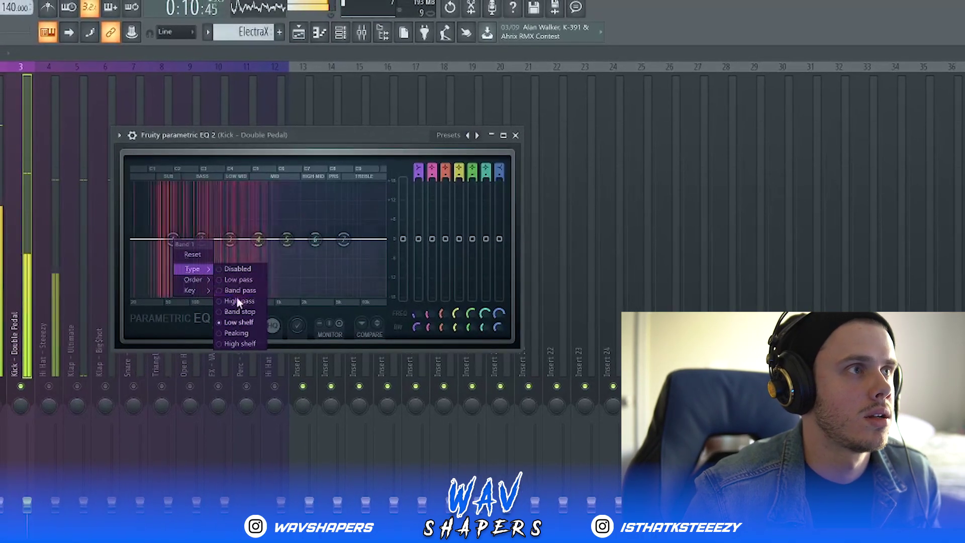
{"action": "left_click", "coordinate": [237, 301]}
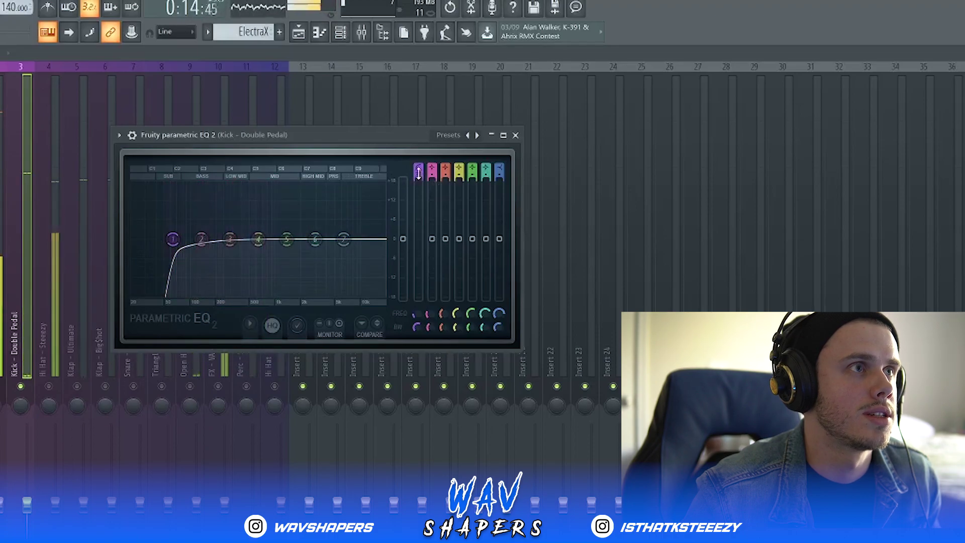
{"action": "left_click_drag", "start_coordinate": [173, 238], "coordinate": [152, 238]}
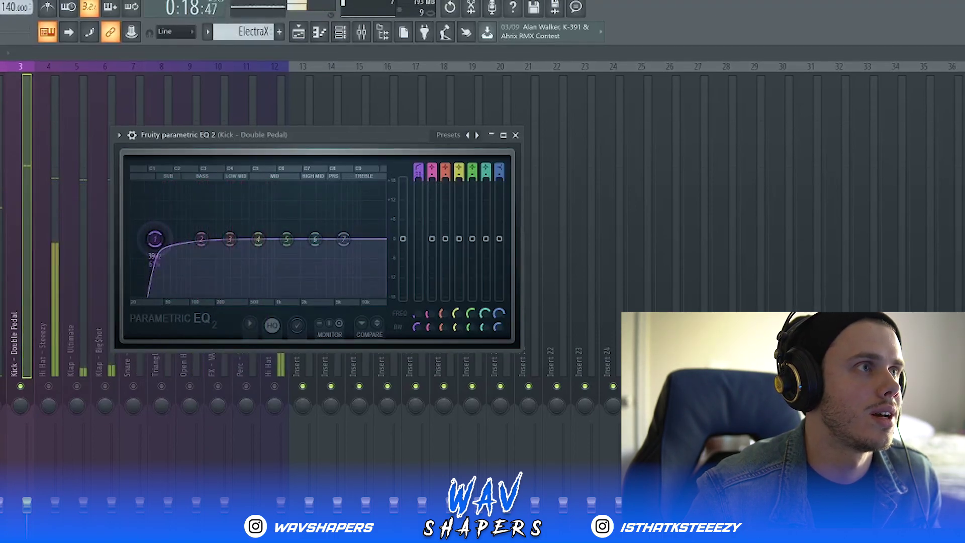
- Set the kick's EQ band 7 to low pass with its cutoff between bands 5 and 6, slightly boost band 3, and close the EQ
{"action": "right_click", "coordinate": [344, 239]}
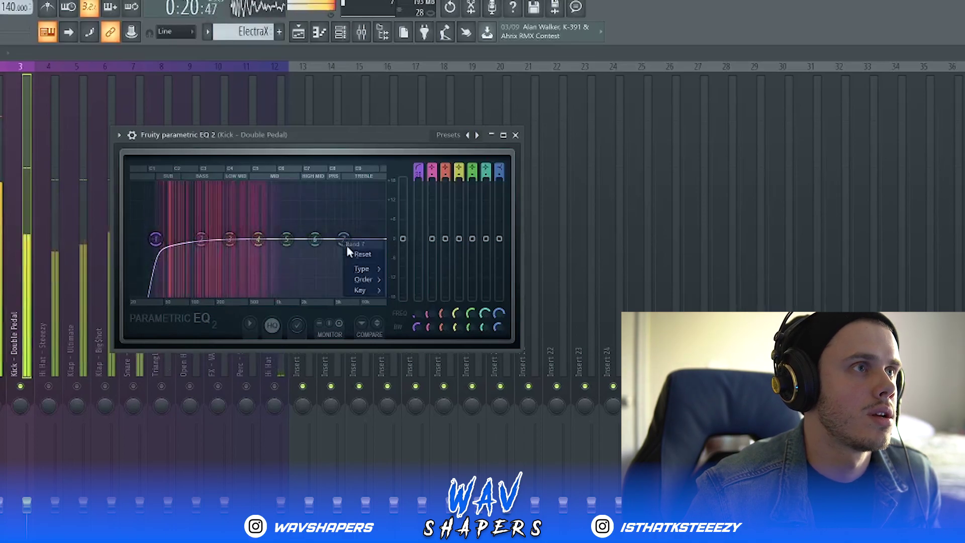
{"action": "mouse_move", "coordinate": [358, 268]}
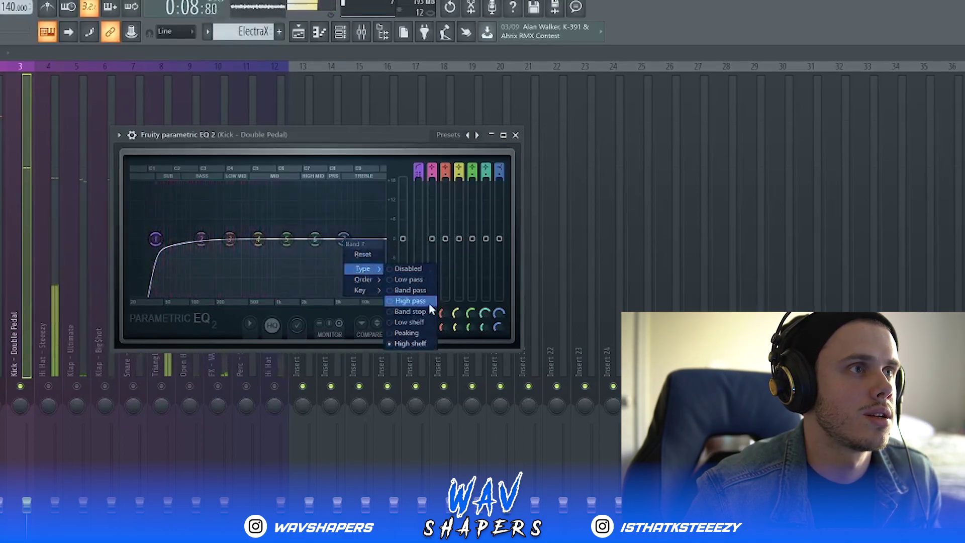
{"action": "left_click", "coordinate": [423, 280]}
{"action": "left_click_drag", "start_coordinate": [352, 247], "coordinate": [317, 248]}
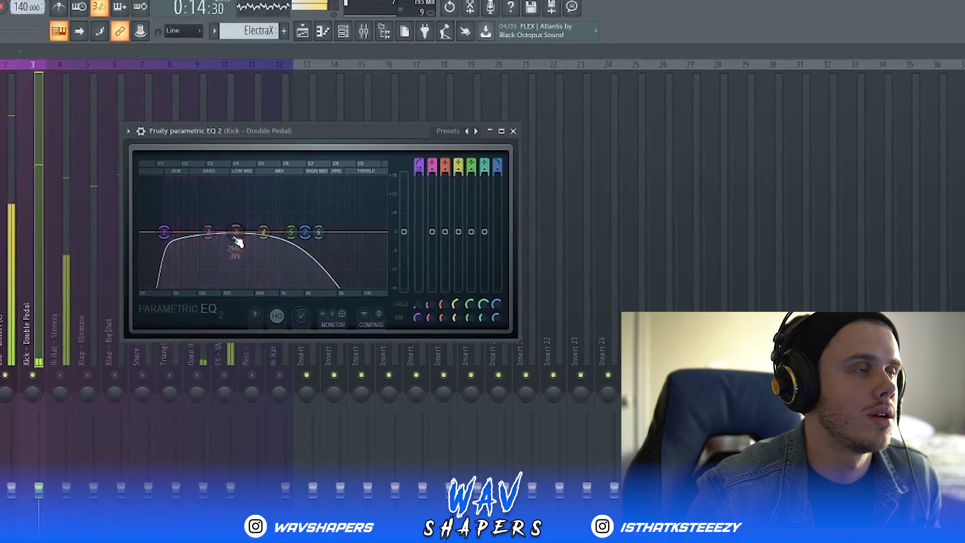
{"action": "left_click_drag", "start_coordinate": [236, 234], "coordinate": [236, 230]}
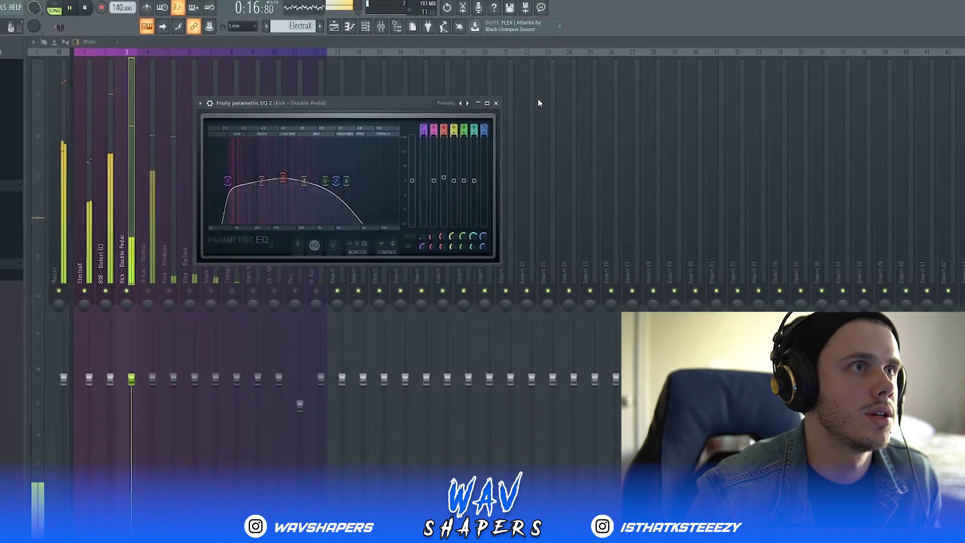
{"action": "left_click", "coordinate": [486, 87]}
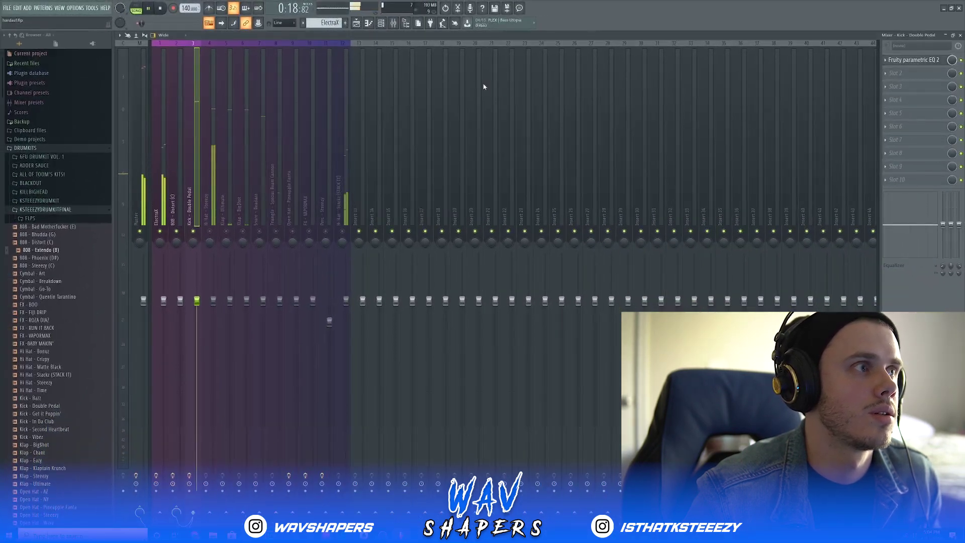
- Load Fruity Reeverb 2 into effect slot 1 of the Hi Hat - Steeezy mixer track and reduce that slot's mix level
{"action": "left_click", "coordinate": [211, 162]}
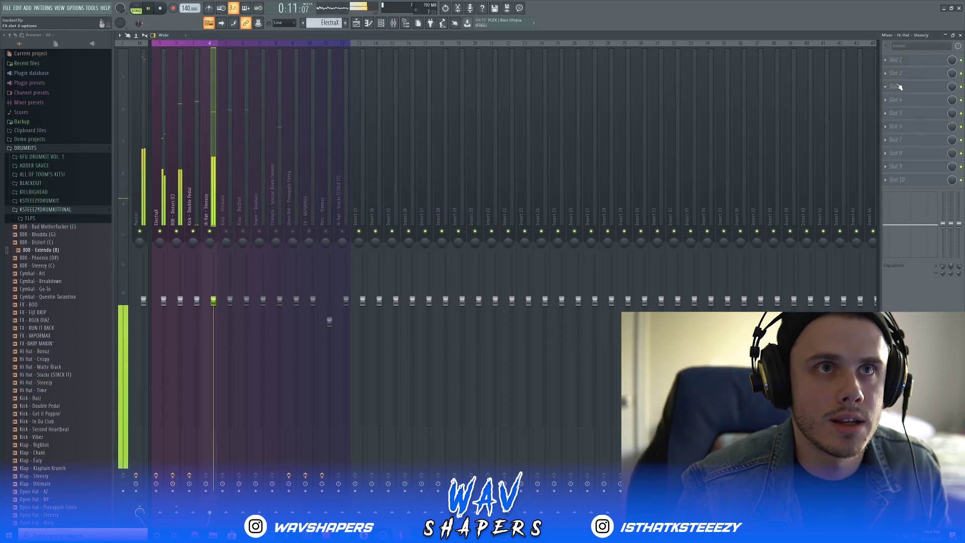
{"action": "left_click", "coordinate": [893, 60]}
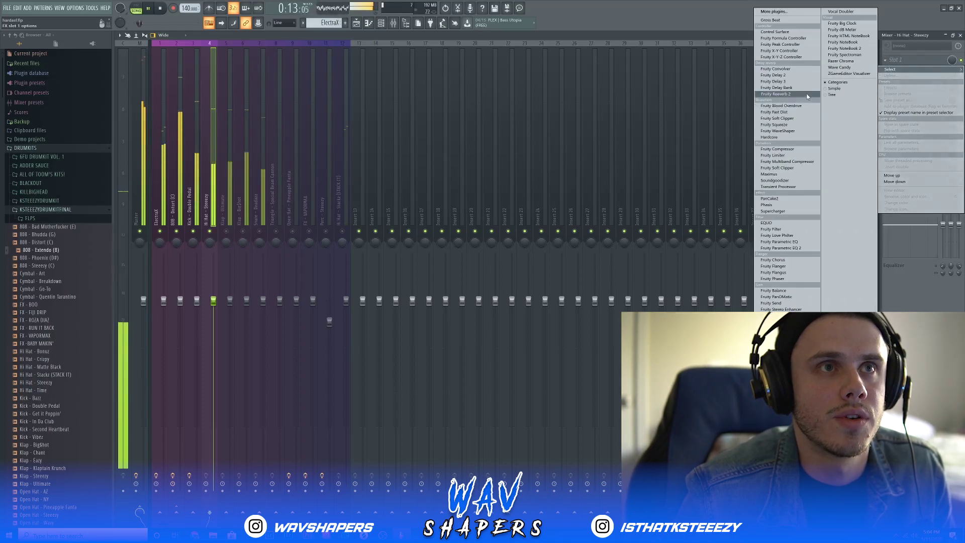
{"action": "left_click", "coordinate": [777, 94]}
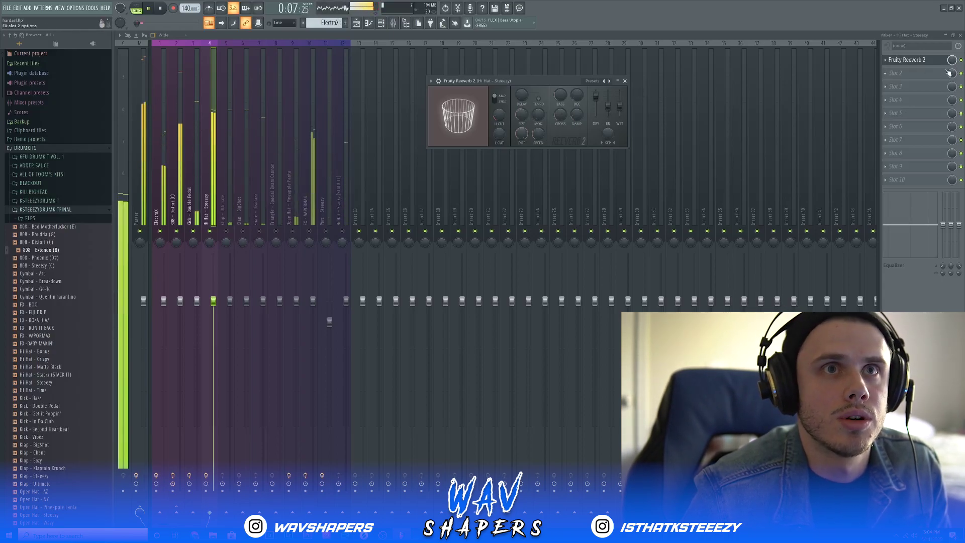
{"action": "left_click_drag", "start_coordinate": [952, 61], "coordinate": [953, 75]}
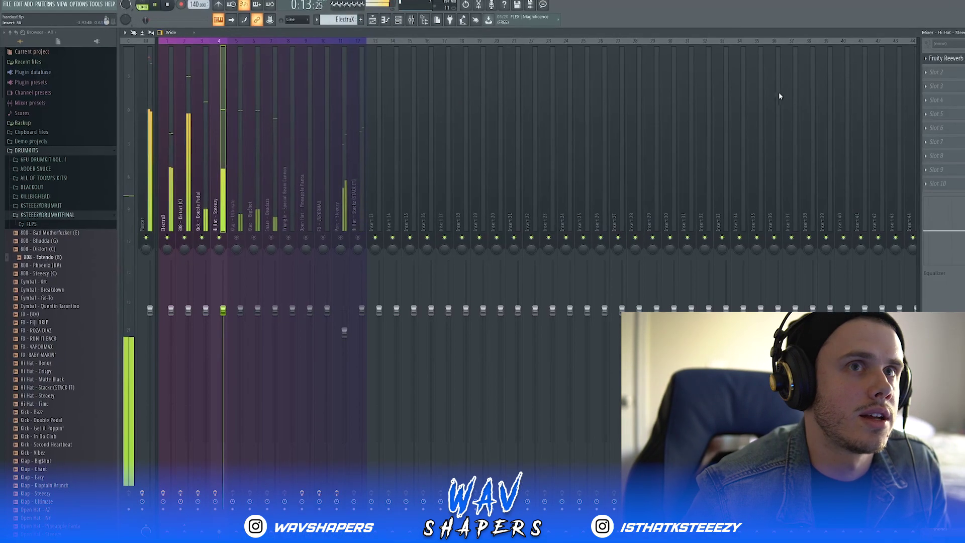
- Add Fruity Parametric EQ 2 to the hi-hat track and make band 1 a high pass with its cutoff between bands 5 and 6
{"action": "left_click", "coordinate": [963, 75]}
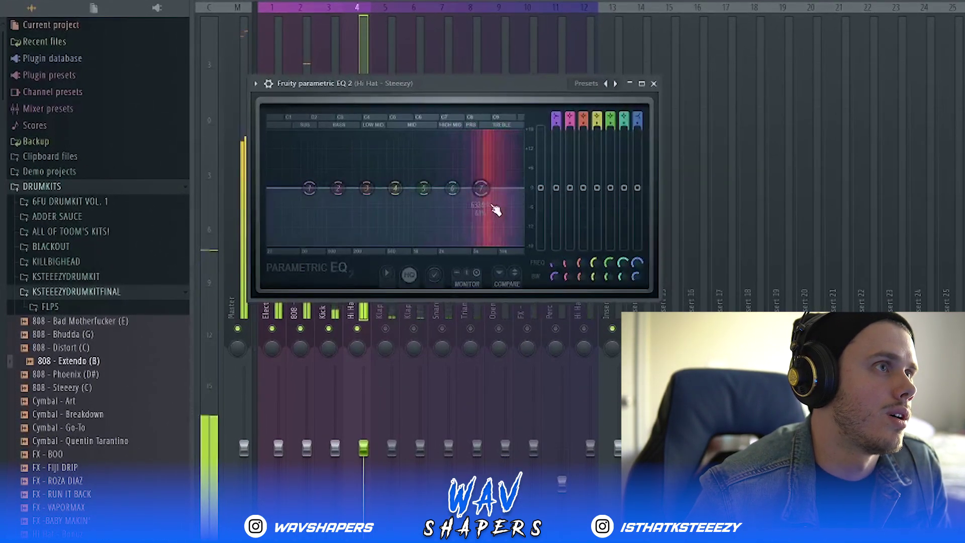
{"action": "right_click", "coordinate": [310, 189]}
{"action": "mouse_move", "coordinate": [337, 220]}
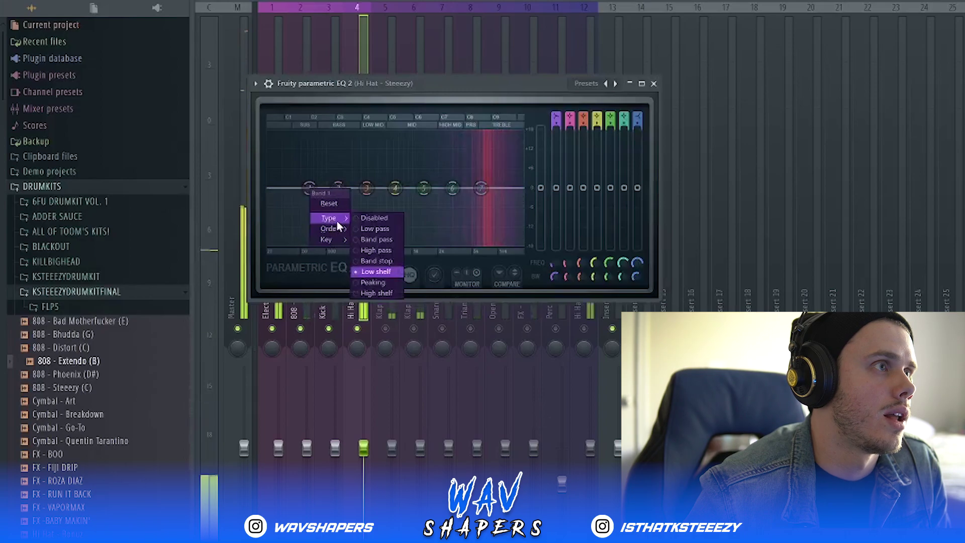
{"action": "left_click", "coordinate": [376, 250]}
{"action": "left_click_drag", "start_coordinate": [317, 198], "coordinate": [436, 189]}
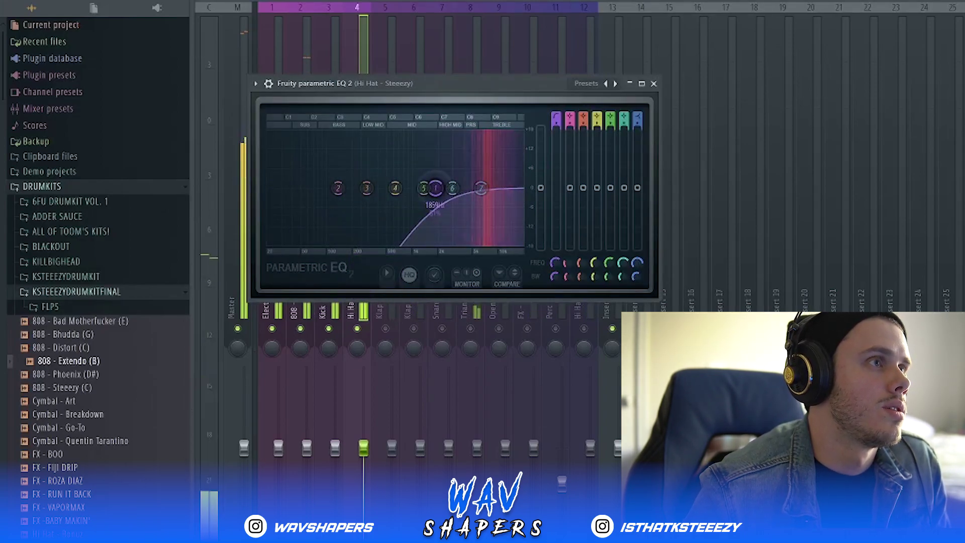
{"action": "left_click_drag", "start_coordinate": [436, 188], "coordinate": [439, 188]}
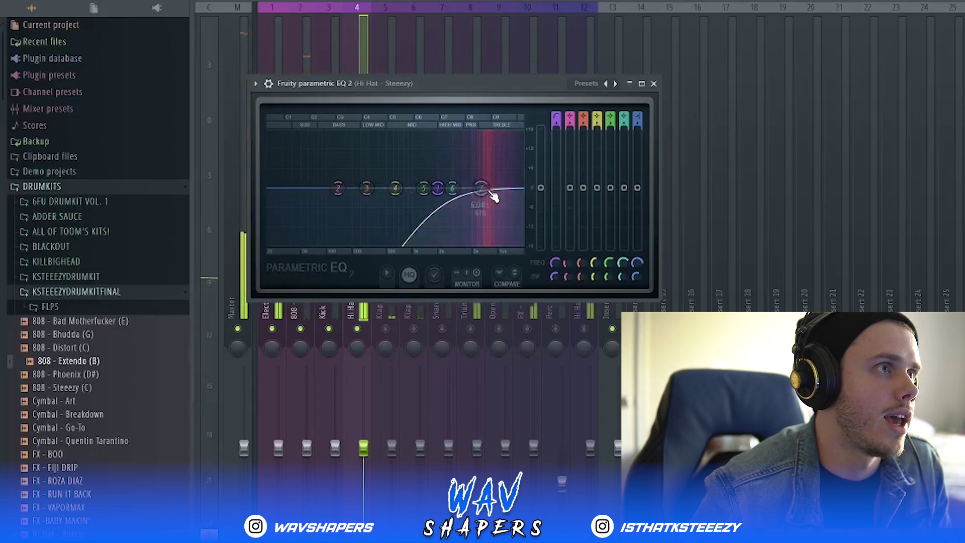
- Set the hi-hat's EQ band 7 to a steeper low pass and raise its cutoff to the far high end of the treble
{"action": "right_click", "coordinate": [482, 189]}
{"action": "mouse_move", "coordinate": [501, 219]}
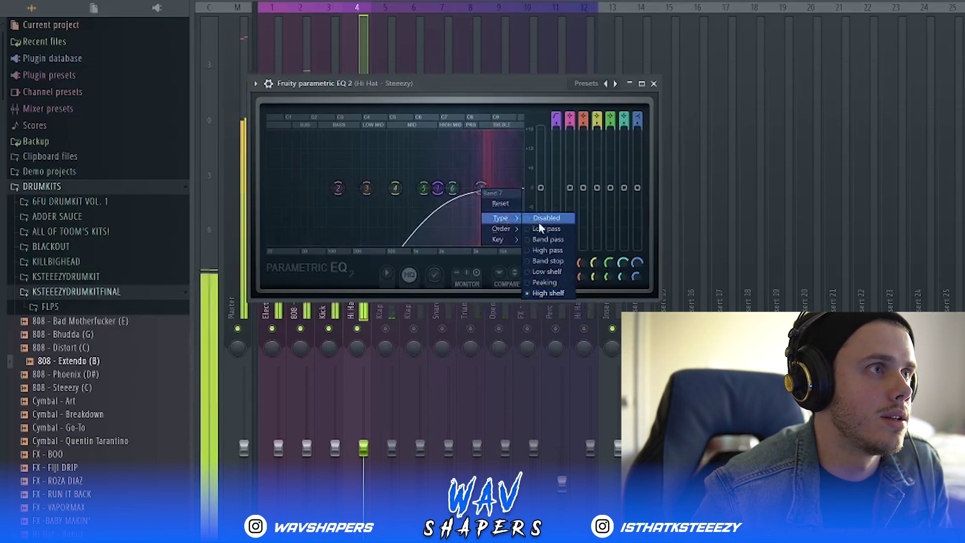
{"action": "left_click", "coordinate": [548, 239]}
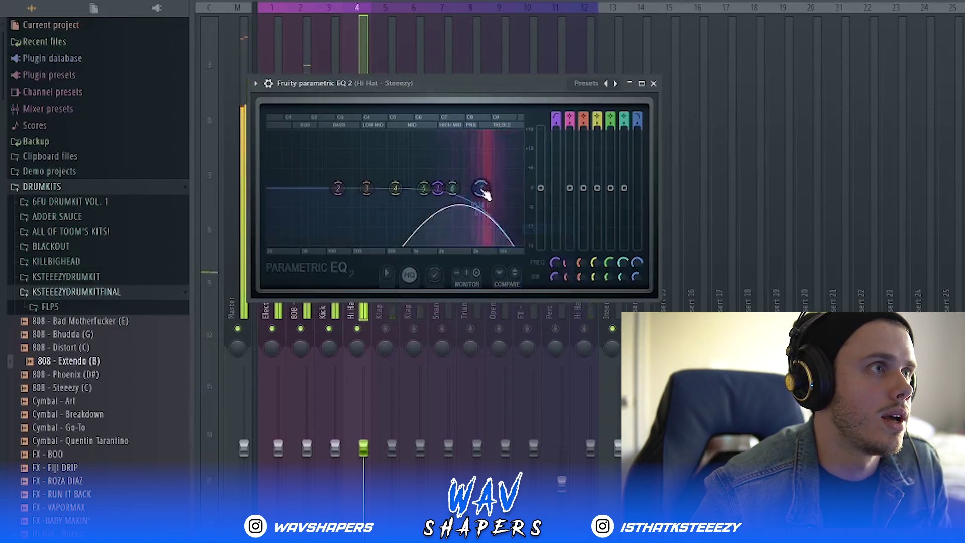
{"action": "left_click_drag", "start_coordinate": [638, 125], "coordinate": [638, 117]}
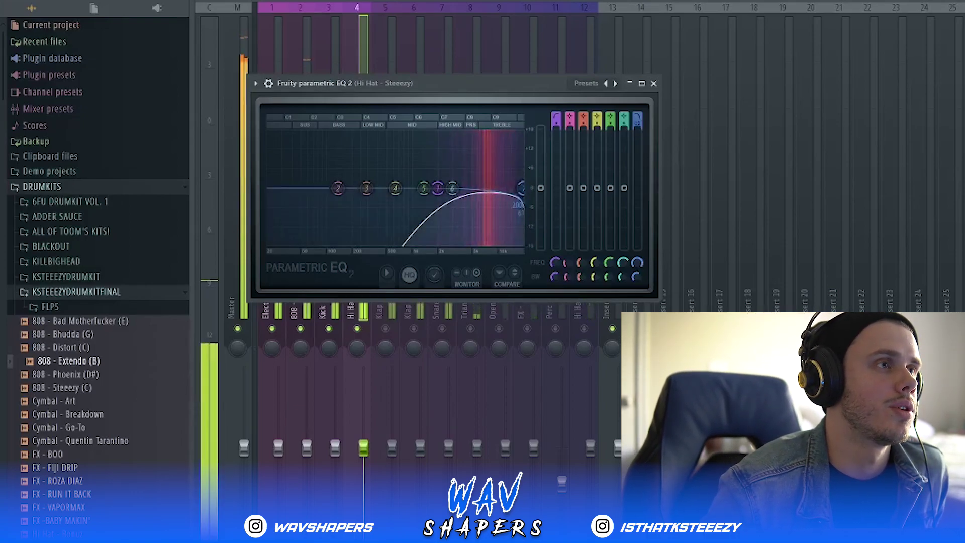
{"action": "left_click_drag", "start_coordinate": [524, 189], "coordinate": [526, 189]}
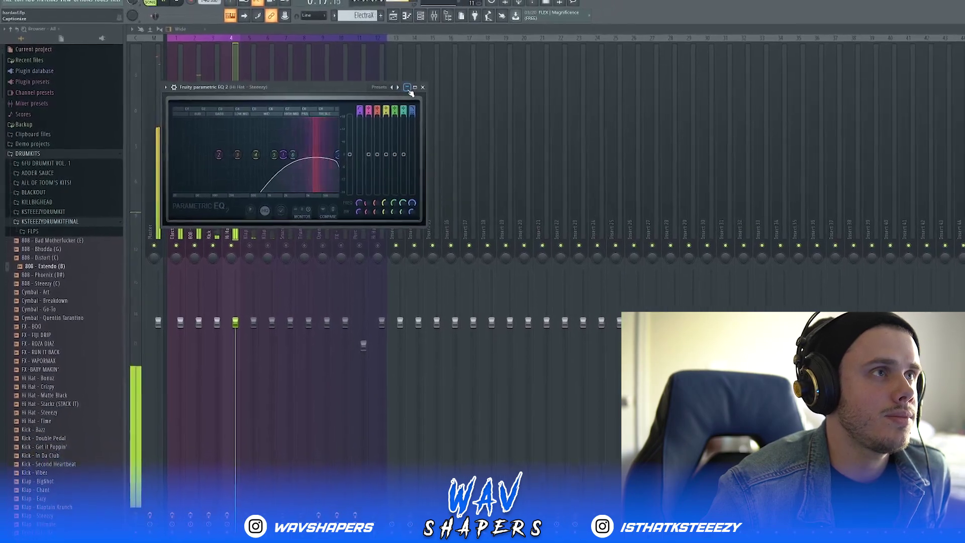
- Collapse the hi-hat EQ window and load Fruity Parametric EQ 2 into effect slot 1 of the Klap - Ultimate track
{"action": "left_click", "coordinate": [407, 87]}
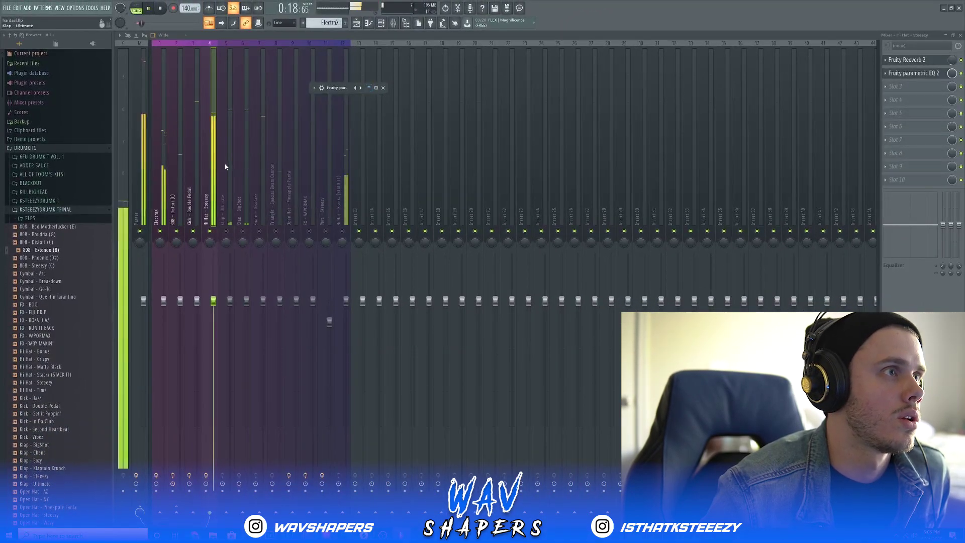
{"action": "left_click", "coordinate": [225, 211]}
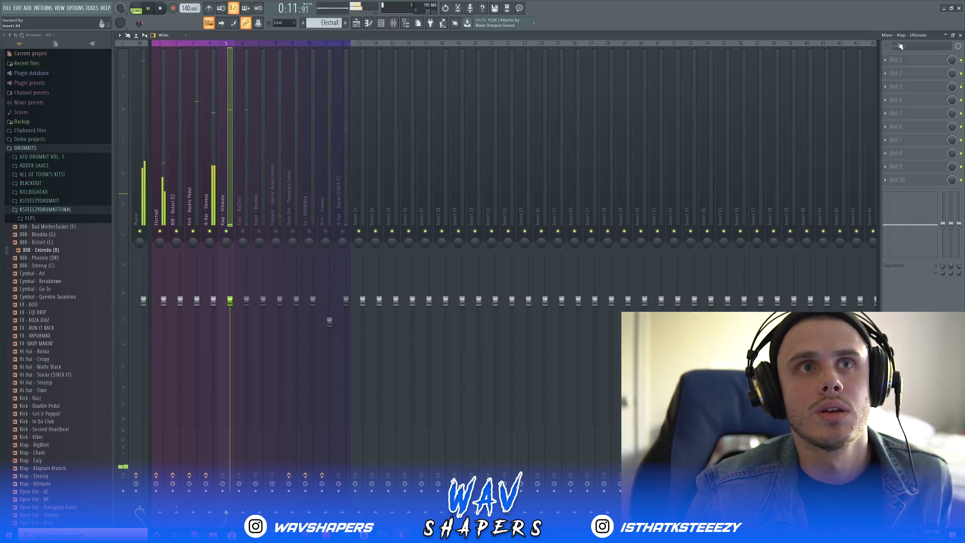
{"action": "left_click", "coordinate": [888, 60]}
{"action": "mouse_move", "coordinate": [899, 73]}
{"action": "left_click", "coordinate": [804, 250]}
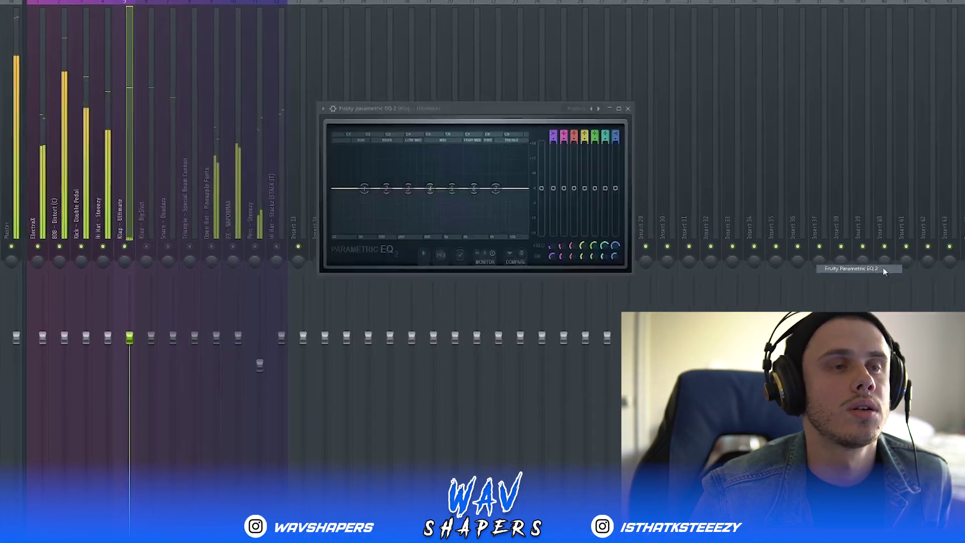
- Make band 1 of the Klap - Ultimate EQ a high pass with its cutoff at about 191 Hz
{"action": "right_click", "coordinate": [337, 190]}
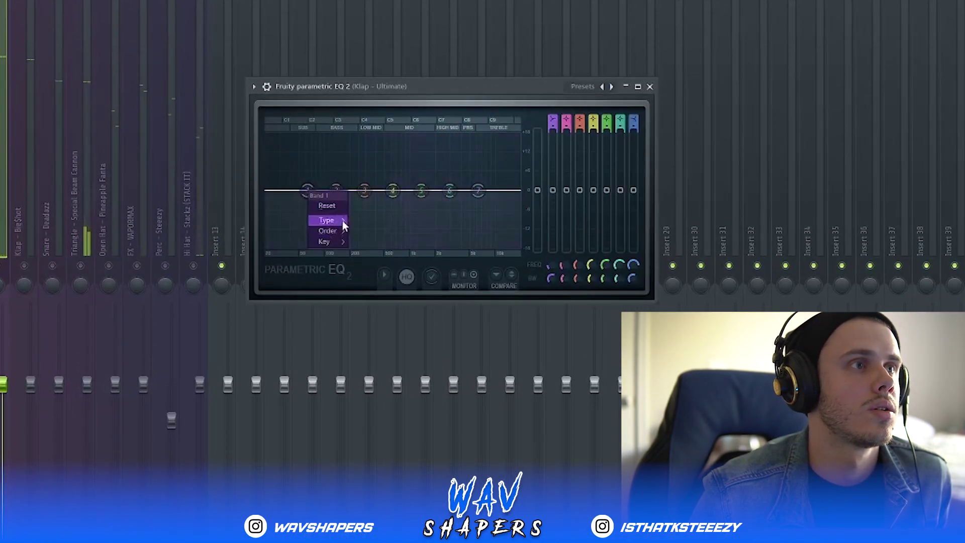
{"action": "mouse_move", "coordinate": [368, 217]}
{"action": "left_click", "coordinate": [388, 252]}
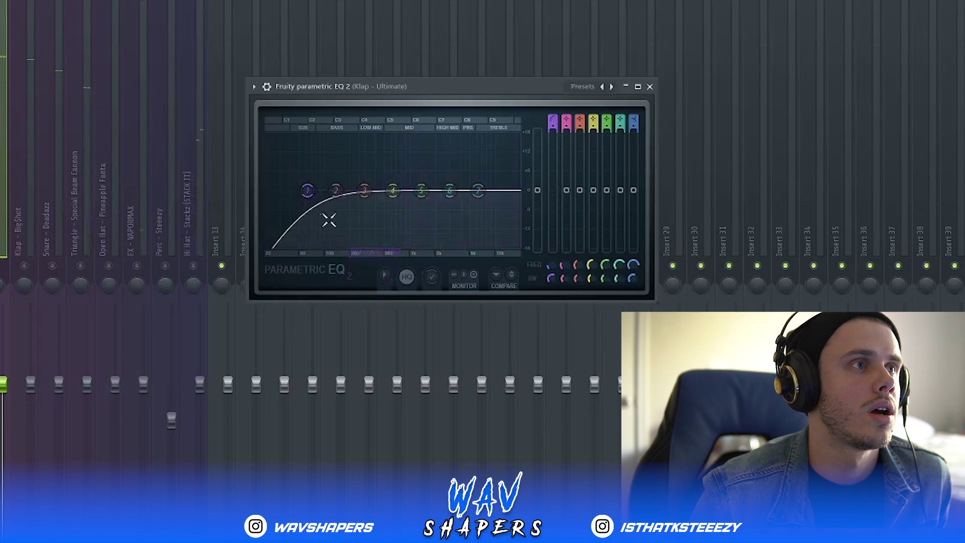
{"action": "left_click_drag", "start_coordinate": [311, 202], "coordinate": [349, 190]}
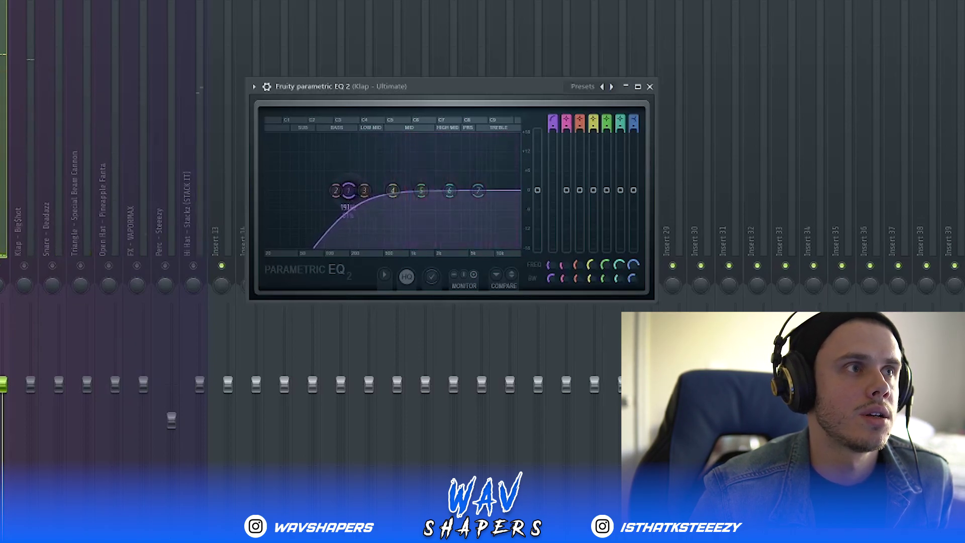
{"action": "left_click_drag", "start_coordinate": [348, 191], "coordinate": [349, 190]}
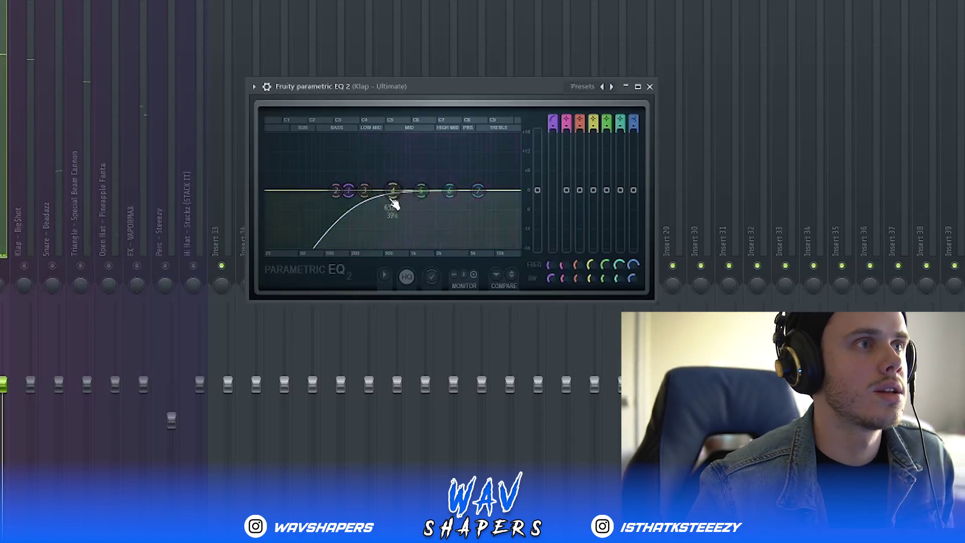
- Slightly boost bands 4 and 5 of the Klap - Ultimate EQ, with band 4 near 537 Hz, and lower band 7 a little
{"action": "left_click_drag", "start_coordinate": [392, 190], "coordinate": [392, 186]}
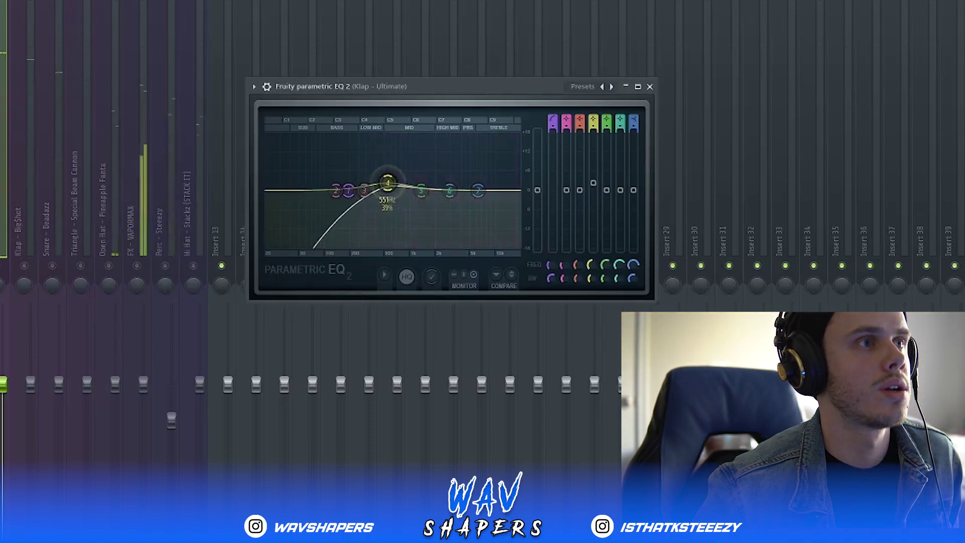
{"action": "left_click_drag", "start_coordinate": [429, 186], "coordinate": [430, 185]}
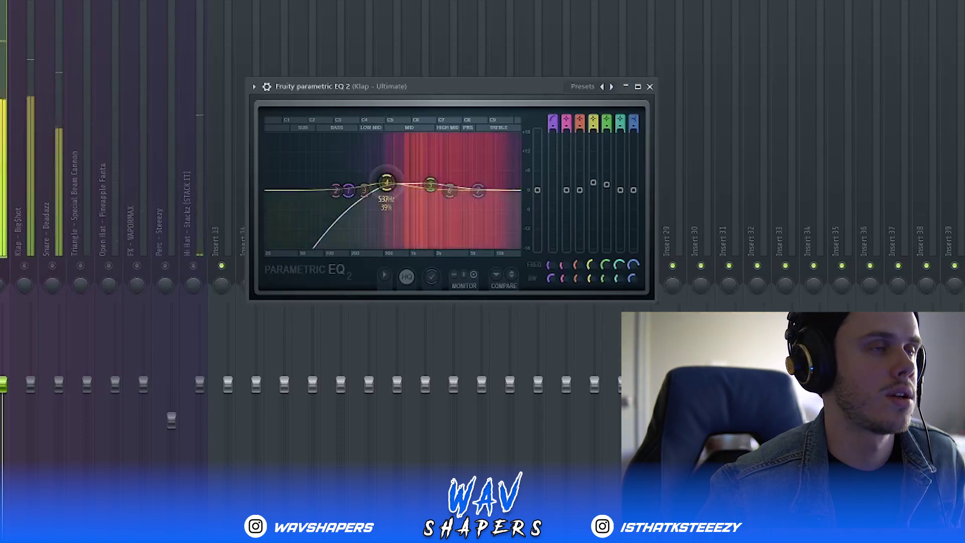
{"action": "right_click", "coordinate": [478, 191]}
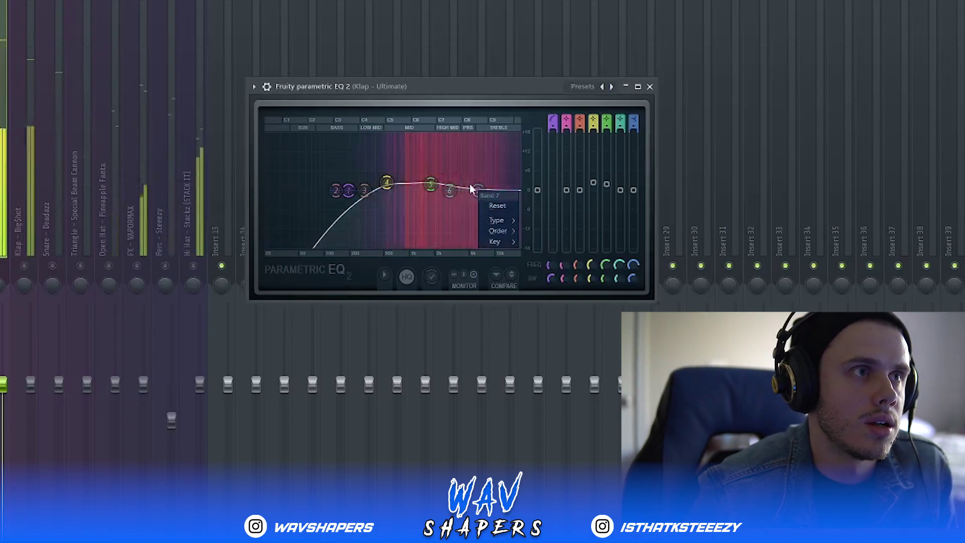
{"action": "left_click", "coordinate": [486, 191]}
{"action": "left_click_drag", "start_coordinate": [485, 191], "coordinate": [476, 203]}
- Add Fruity Parametric EQ 2 to the Klap - Big$hot track with band 1 as high pass, bands 4 and 5 slightly boosted and band 7 slightly lowered
{"action": "left_click", "coordinate": [20, 203]}
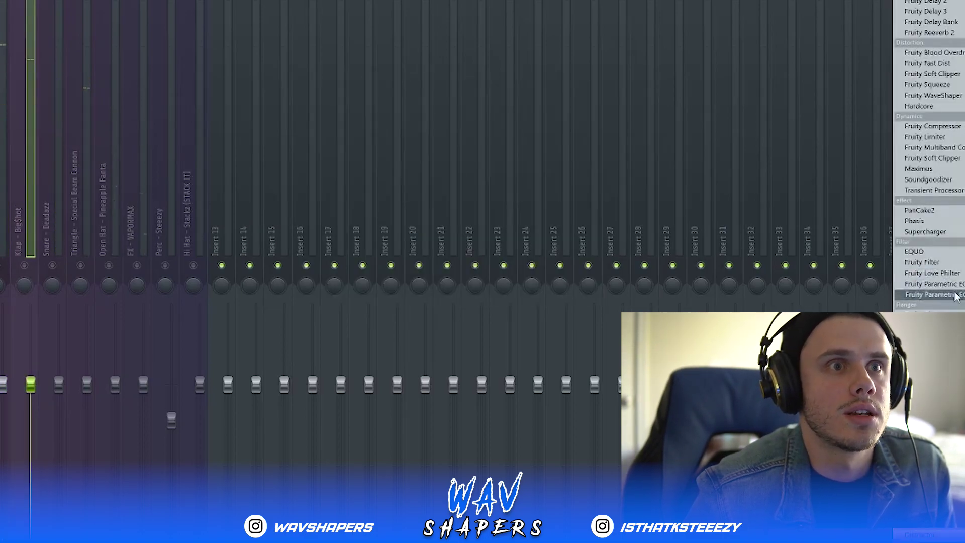
{"action": "left_click", "coordinate": [955, 295]}
{"action": "right_click", "coordinate": [254, 192]}
{"action": "mouse_move", "coordinate": [273, 222]}
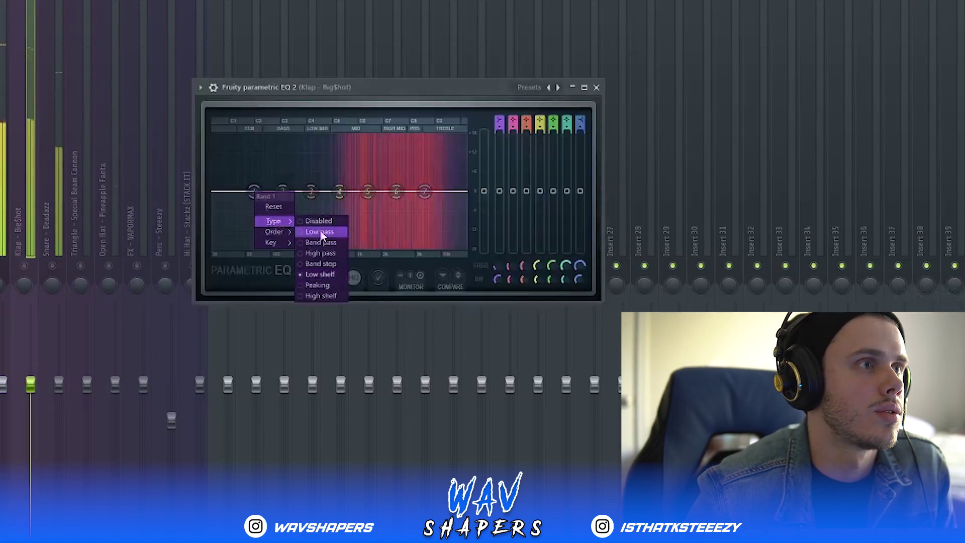
{"action": "left_click", "coordinate": [320, 253]}
{"action": "left_click_drag", "start_coordinate": [256, 191], "coordinate": [426, 197]}
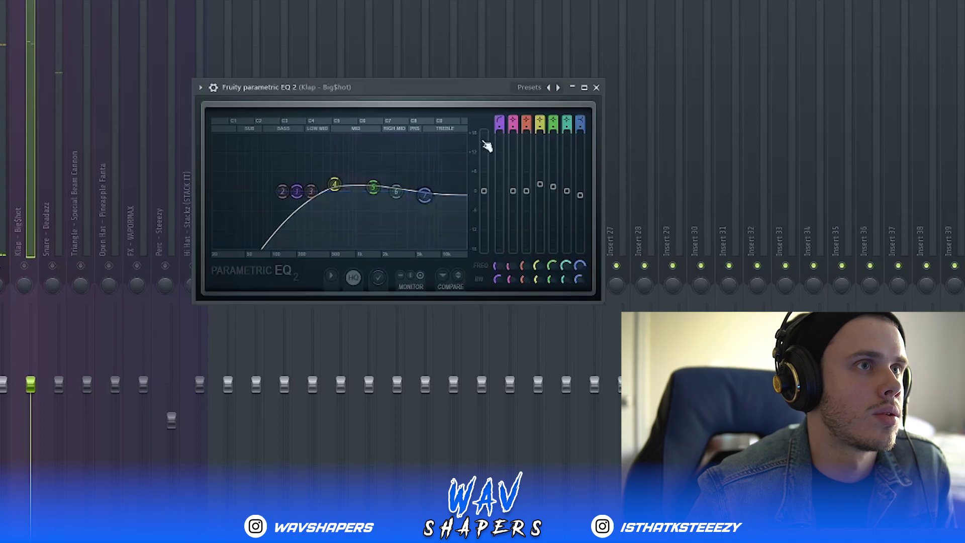
{"action": "left_click", "coordinate": [596, 88]}
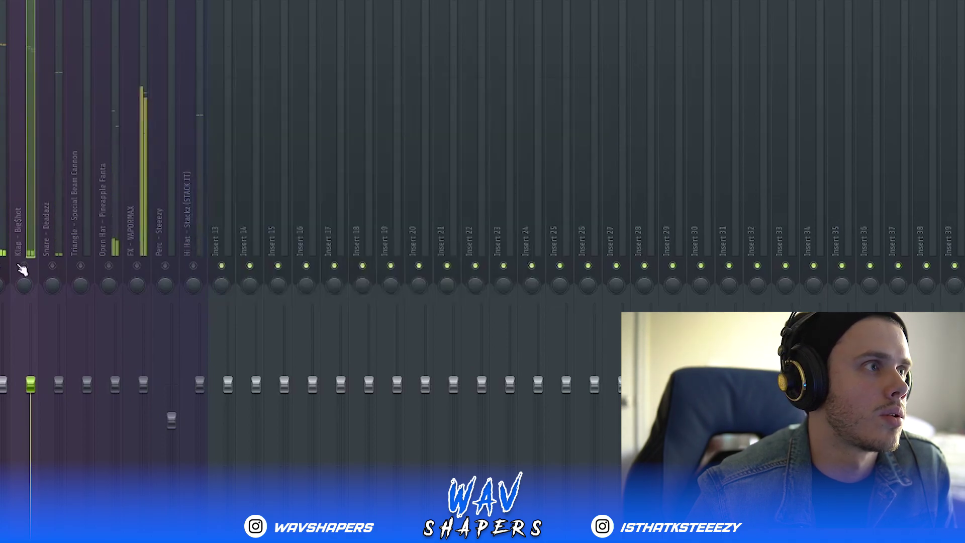
- Unmute the Klap - Big$hot and Snare - Deadazz tracks and load Fruity Parametric EQ 2 on the snare track
{"action": "left_click", "coordinate": [54, 266]}
{"action": "left_click", "coordinate": [58, 198]}
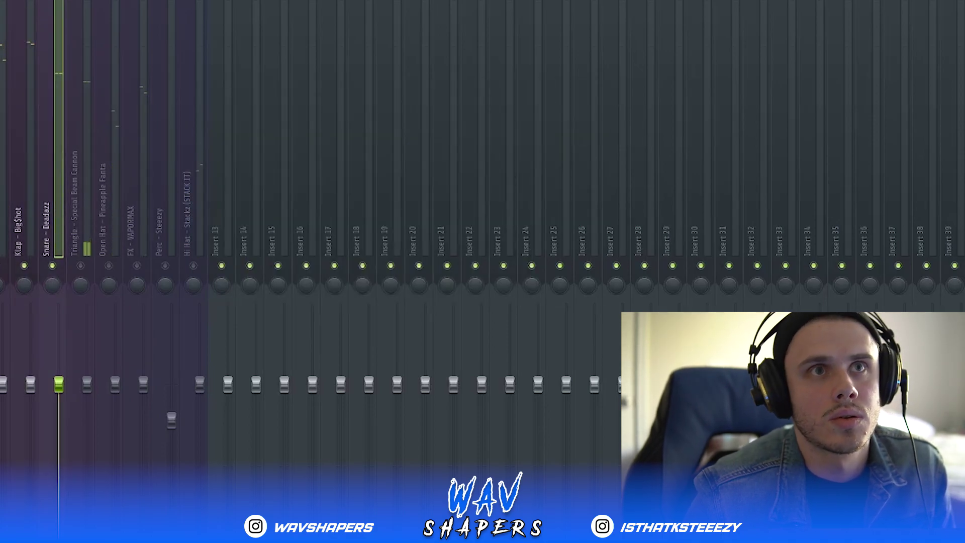
{"action": "left_click", "coordinate": [962, 210]}
{"action": "left_click", "coordinate": [952, 295]}
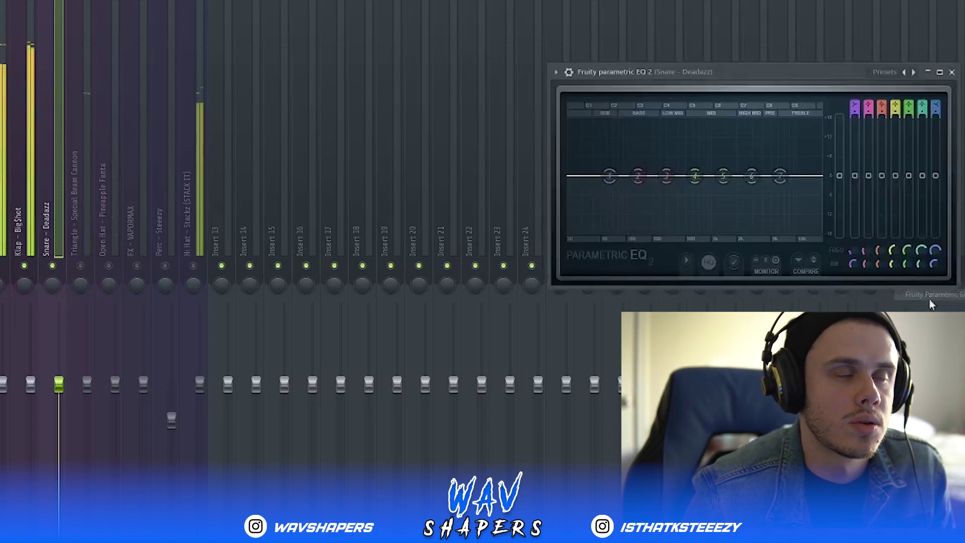
- Make band 1 of the snare's EQ a steeper high pass with its cutoff between bands 2 and 3
{"action": "right_click", "coordinate": [609, 176]}
{"action": "mouse_move", "coordinate": [629, 207]}
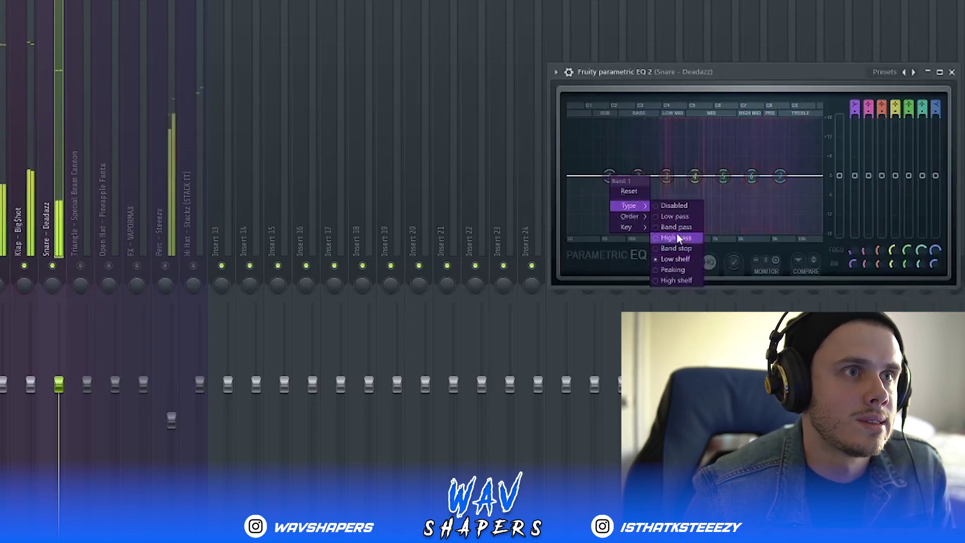
{"action": "left_click", "coordinate": [668, 237]}
{"action": "left_click_drag", "start_coordinate": [856, 111], "coordinate": [855, 106]}
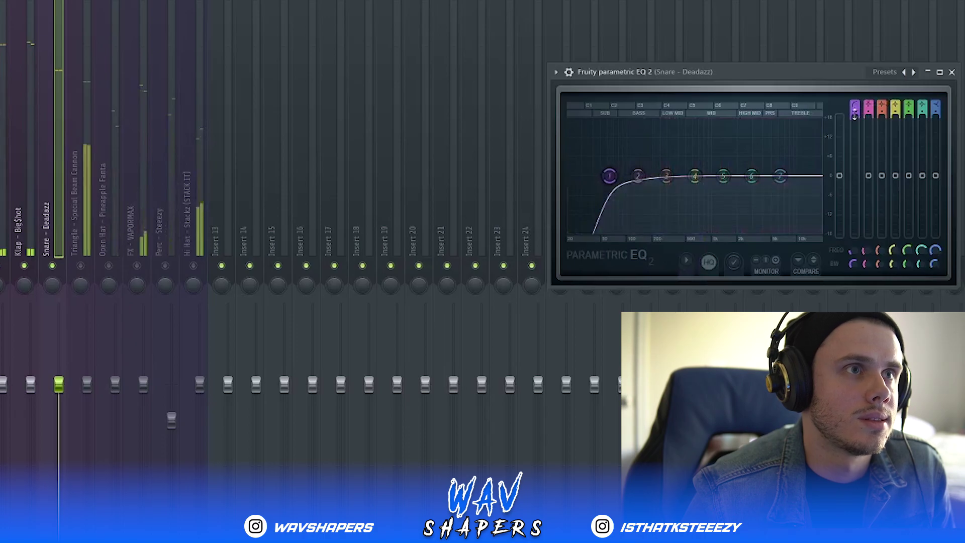
{"action": "left_click_drag", "start_coordinate": [610, 176], "coordinate": [648, 176]}
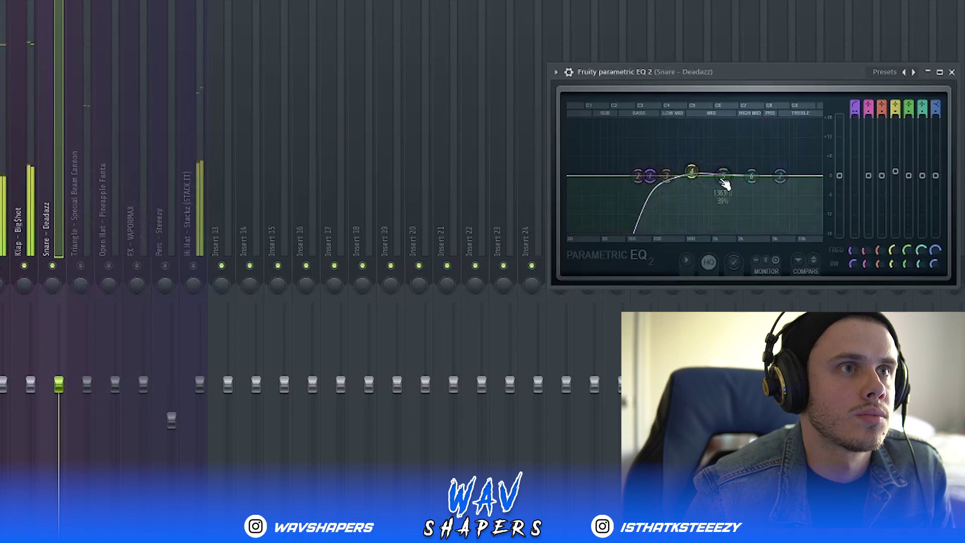
- Slightly boost band 4 and lower band 7 in the snare's EQ, and close the EQ
{"action": "left_click_drag", "start_coordinate": [692, 169], "coordinate": [692, 170]}
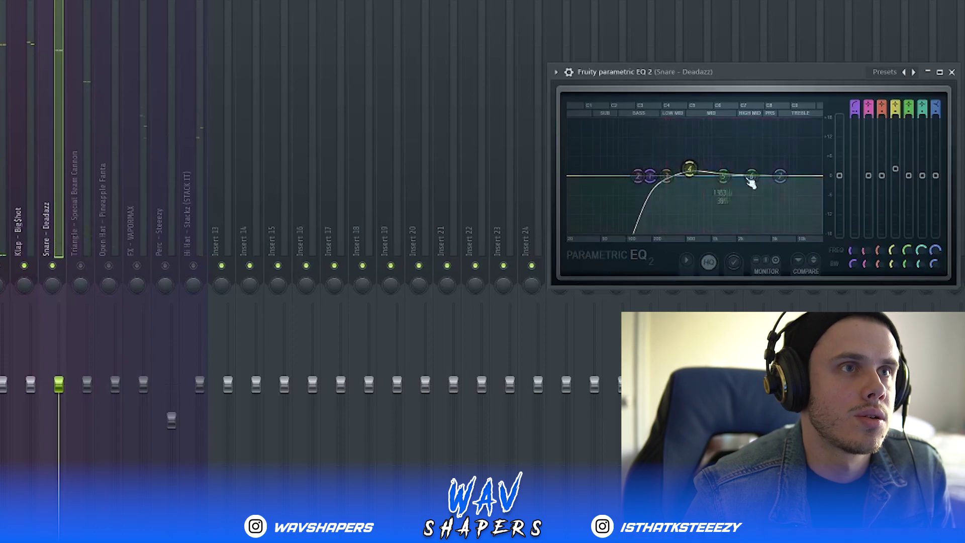
{"action": "left_click_drag", "start_coordinate": [780, 176], "coordinate": [780, 190]}
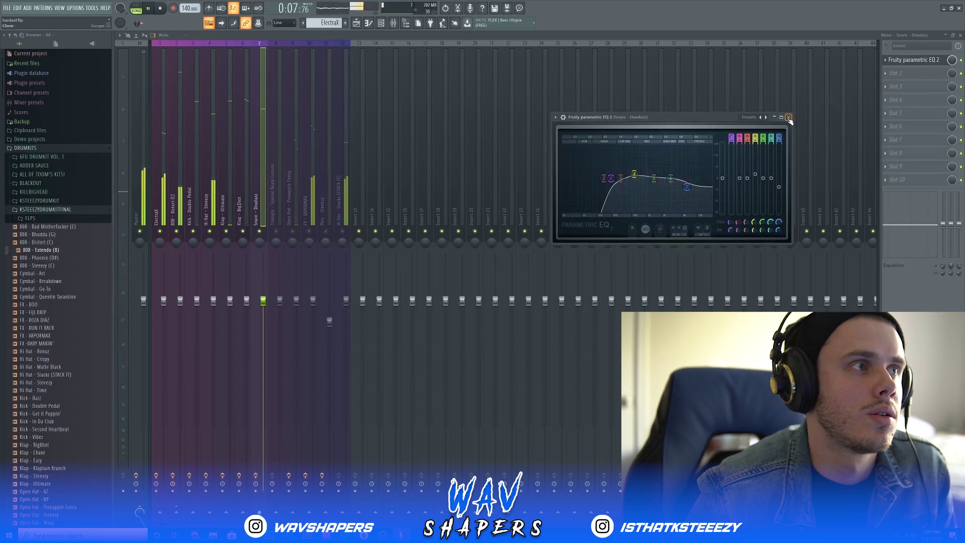
{"action": "left_click", "coordinate": [788, 118]}
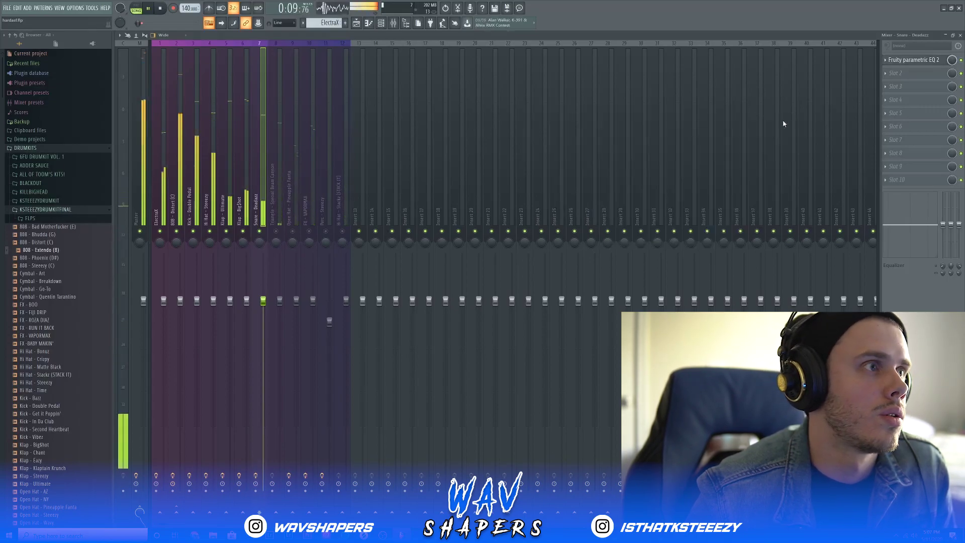
- Unmute the Triangle - Special Beam Cannon track and load Fruity Parametric EQ 2 into its first effect slot
{"action": "left_click", "coordinate": [274, 177]}
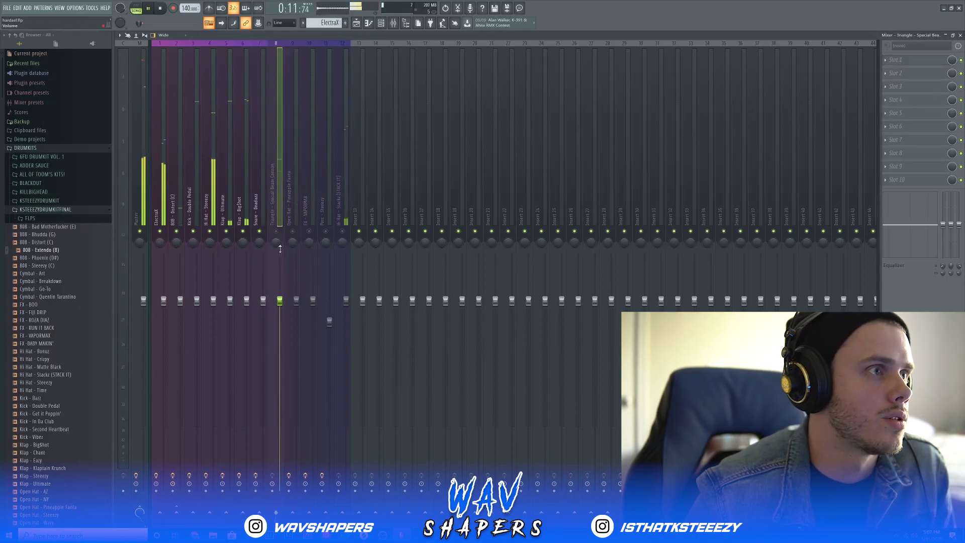
{"action": "left_click", "coordinate": [905, 60]}
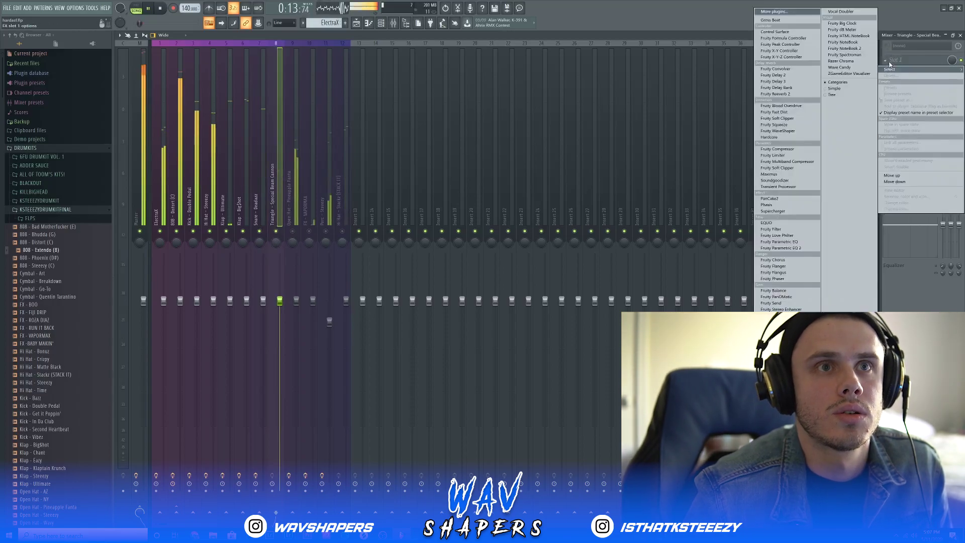
{"action": "left_click", "coordinate": [798, 248]}
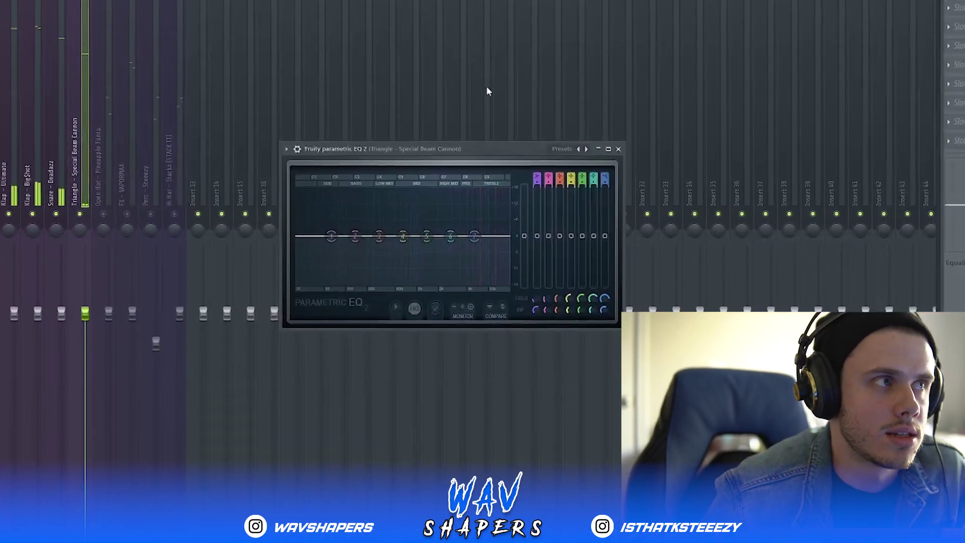
- Make band 1 of the triangle's EQ a high pass with its cutoff between bands 5 and 6, and close the EQ
{"action": "right_click", "coordinate": [334, 240]}
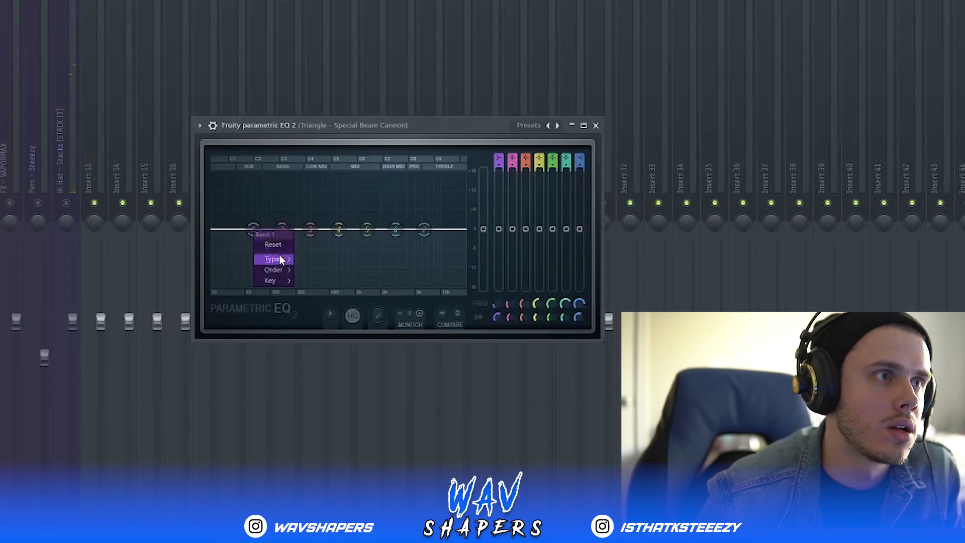
{"action": "mouse_move", "coordinate": [279, 259]}
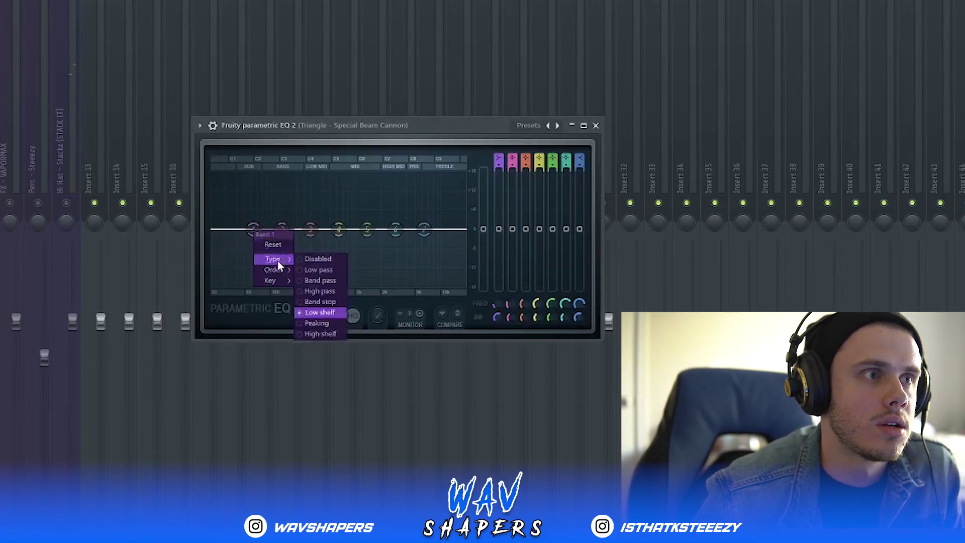
{"action": "left_click", "coordinate": [335, 290]}
{"action": "left_click_drag", "start_coordinate": [254, 230], "coordinate": [376, 230]}
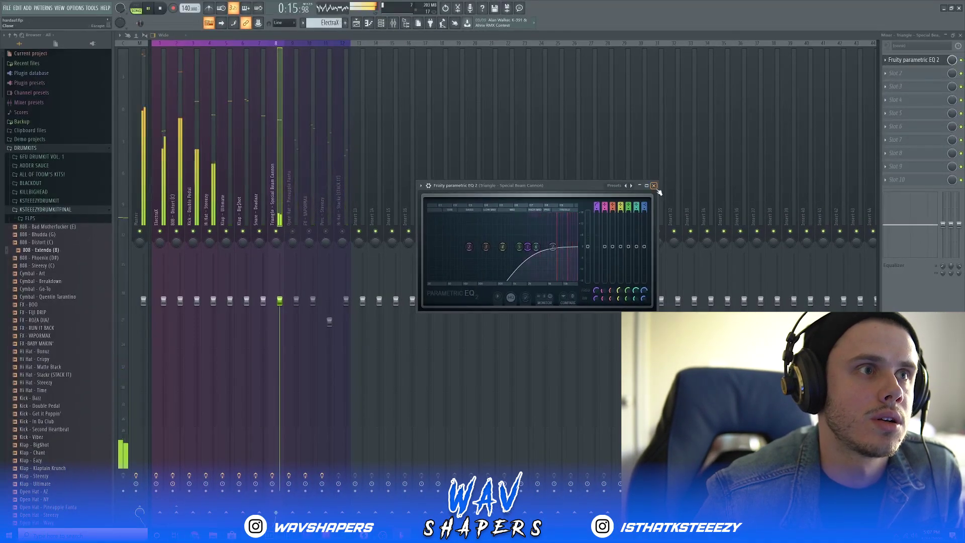
{"action": "left_click", "coordinate": [655, 186]}
- Load Fruity Reeverb 2 on the triangle track with its slot mix at about 30%, and move it above the EQ
{"action": "left_click", "coordinate": [886, 75]}
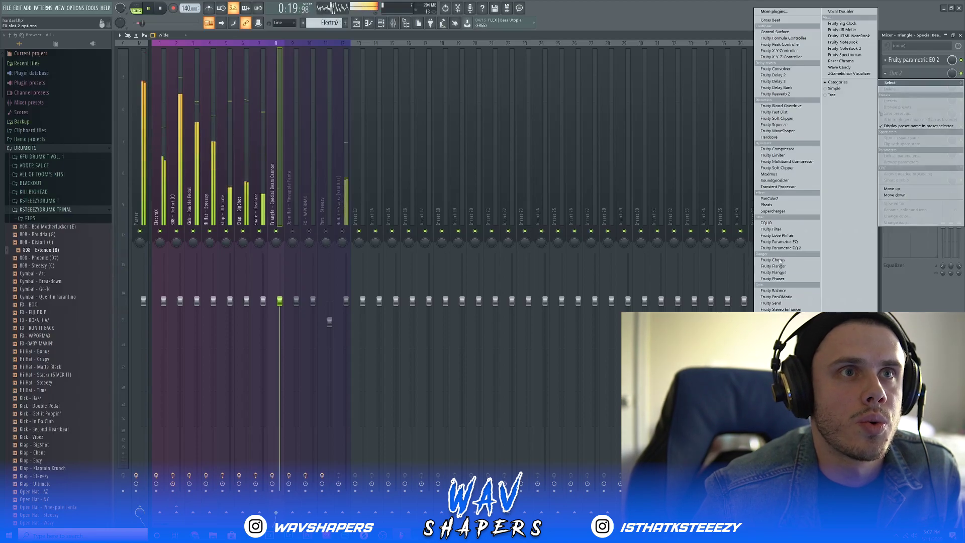
{"action": "left_click", "coordinate": [781, 94]}
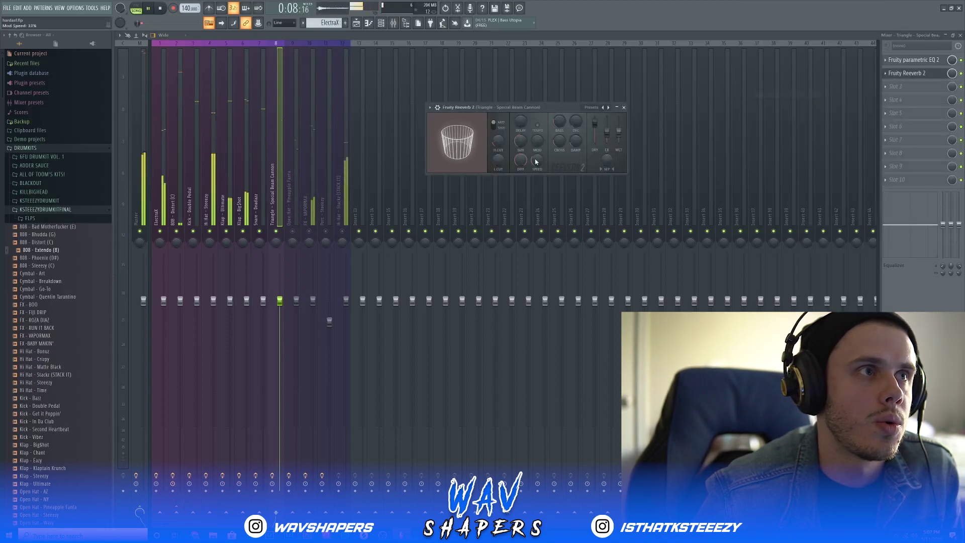
{"action": "left_click", "coordinate": [953, 74]}
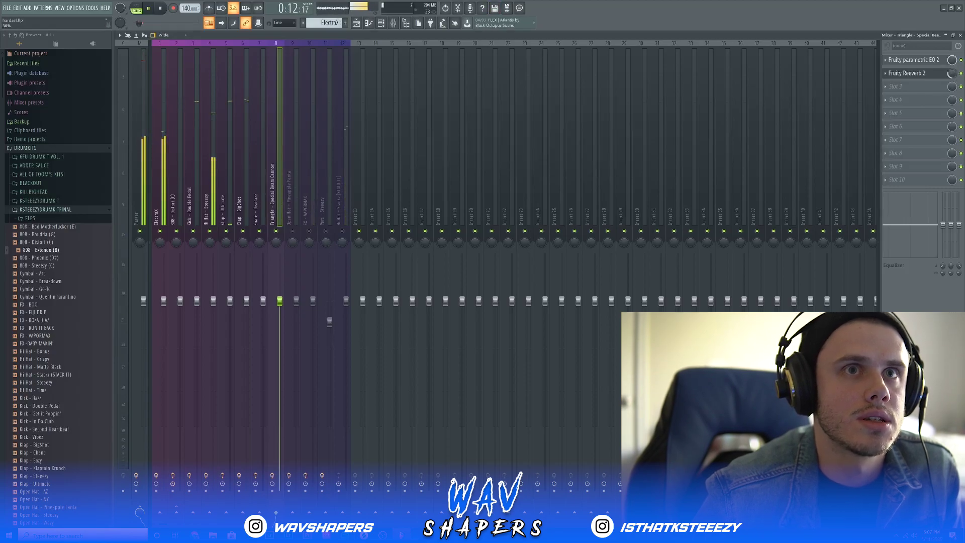
{"action": "left_click", "coordinate": [888, 73]}
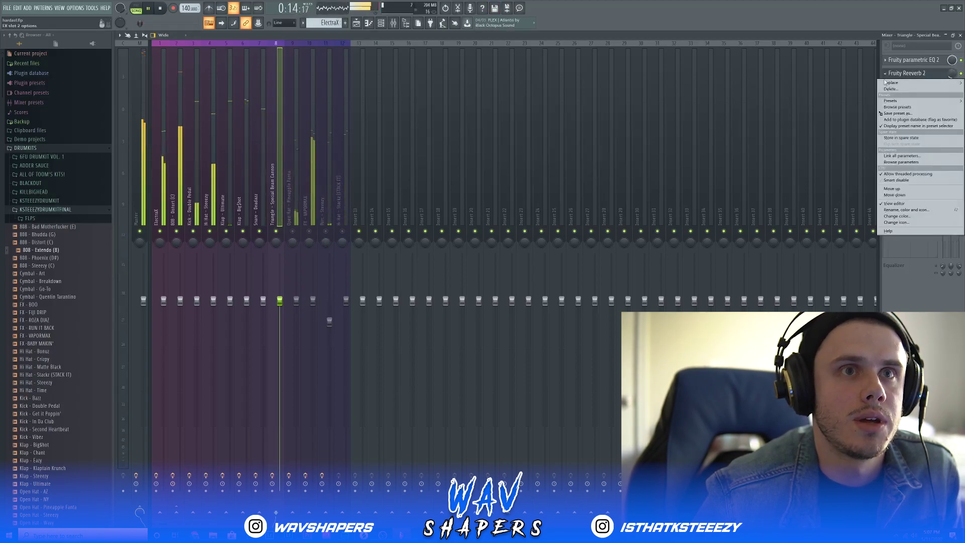
{"action": "left_click", "coordinate": [894, 189]}
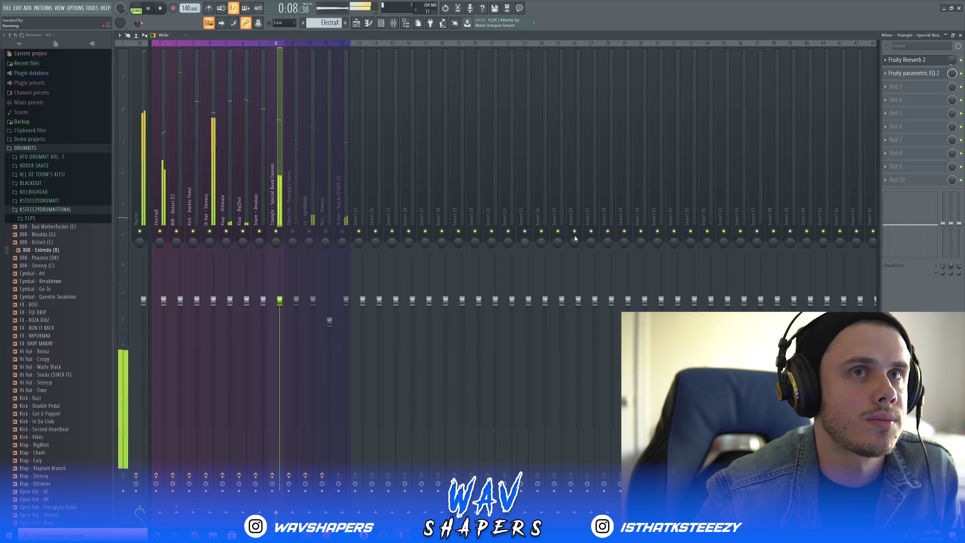
- Reopen the triangle's EQ, slightly boost band 6, and close it
{"action": "left_click", "coordinate": [909, 75]}
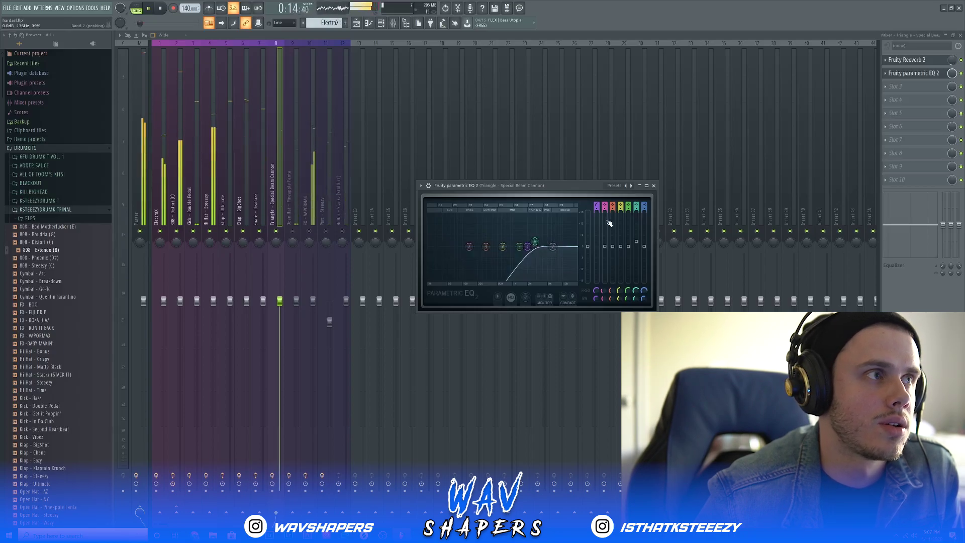
{"action": "left_click", "coordinate": [654, 185]}
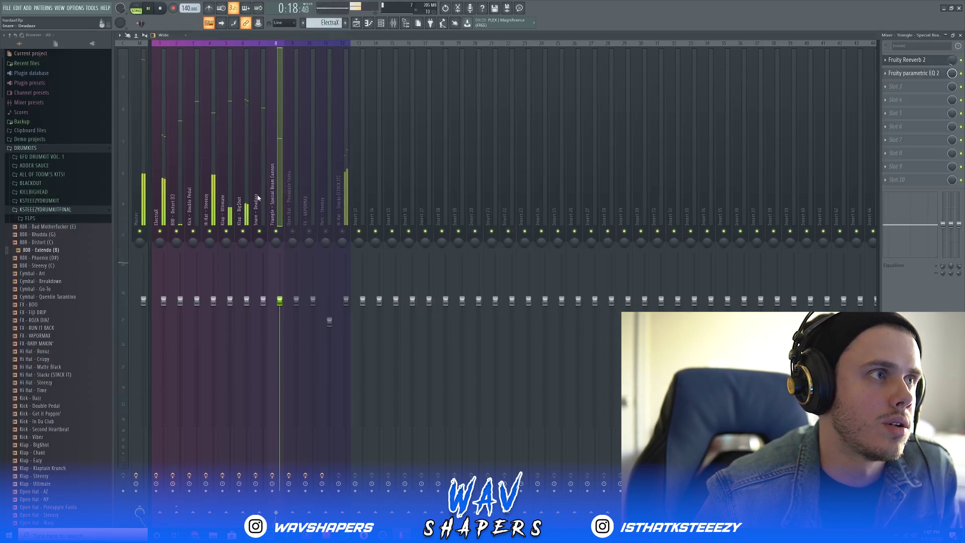
- Select the Open Hat - Pineapple Fanta track and load Fruity Parametric EQ 2 into its second effect slot
{"action": "left_click", "coordinate": [297, 186]}
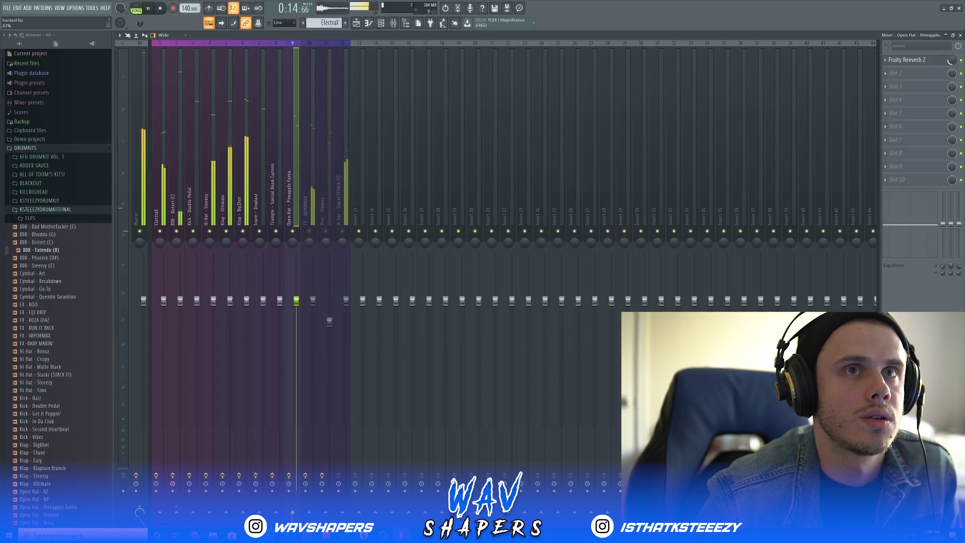
{"action": "left_click", "coordinate": [886, 73]}
{"action": "mouse_move", "coordinate": [902, 84]}
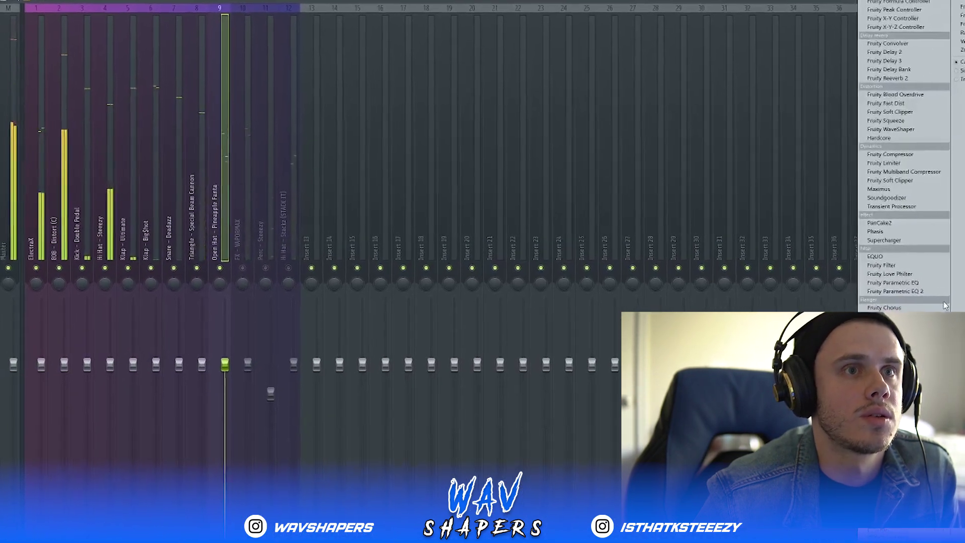
{"action": "left_click", "coordinate": [895, 291]}
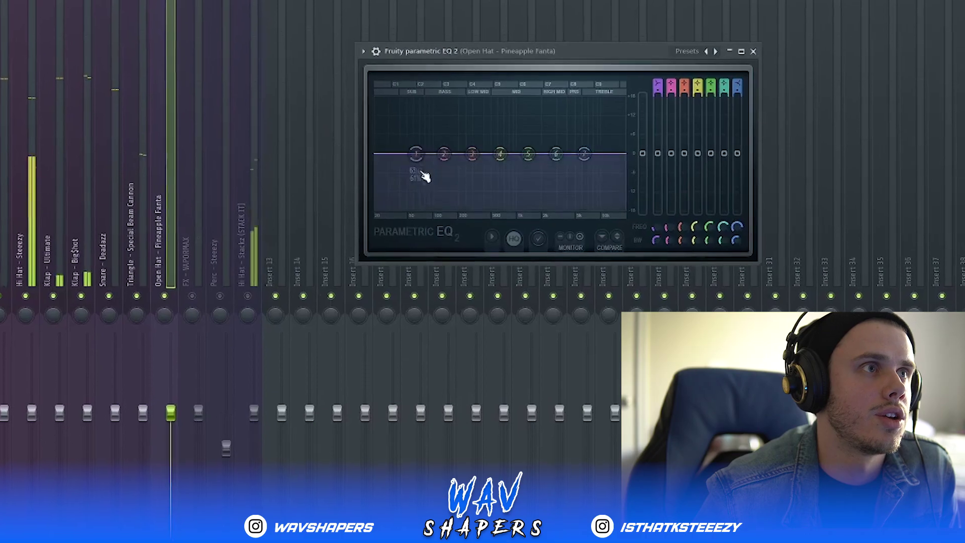
- Make band 1 of the open hat's EQ a high pass with its cutoff between bands 5 and 6
{"action": "right_click", "coordinate": [415, 154]}
{"action": "mouse_move", "coordinate": [424, 183]}
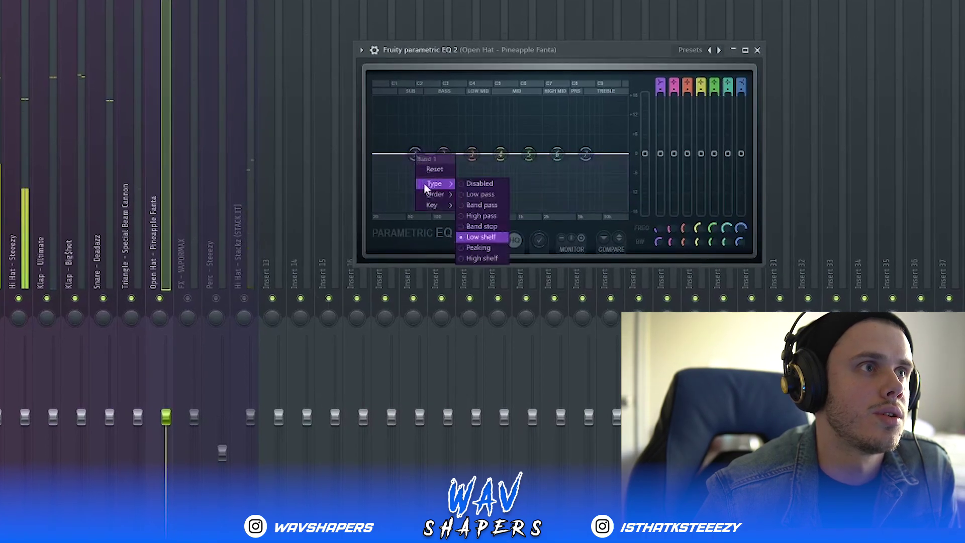
{"action": "left_click", "coordinate": [490, 214]}
{"action": "left_click_drag", "start_coordinate": [416, 153], "coordinate": [543, 153]}
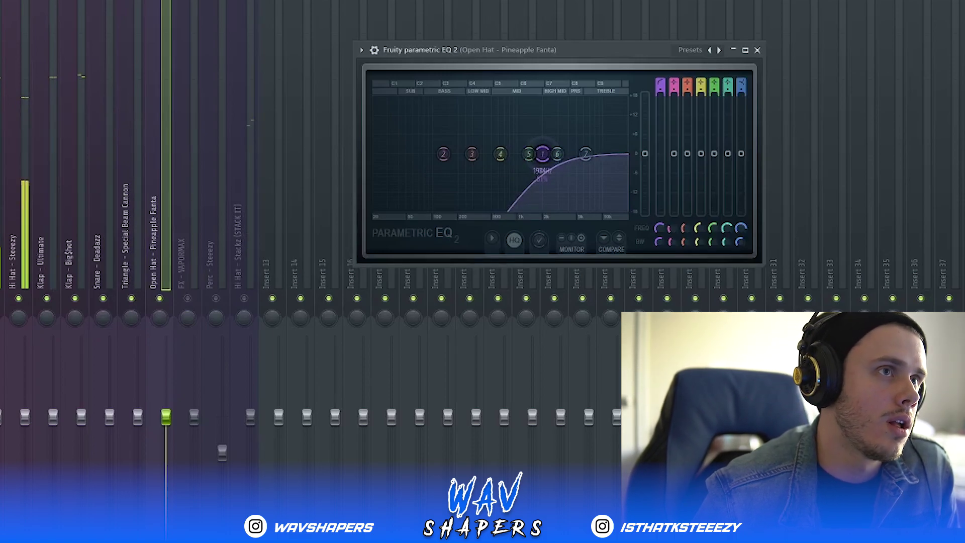
- Make band 7 of the open hat's EQ a low pass at the upper end of the treble, slightly boost band 6, and close the EQ
{"action": "right_click", "coordinate": [589, 157]}
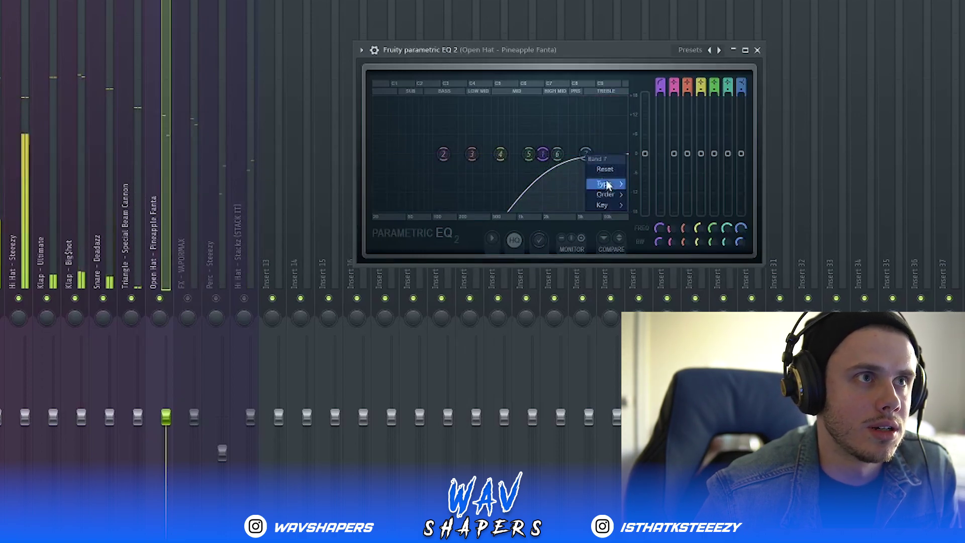
{"action": "mouse_move", "coordinate": [611, 186]}
{"action": "left_click", "coordinate": [637, 197]}
{"action": "left_click_drag", "start_coordinate": [587, 154], "coordinate": [627, 154]}
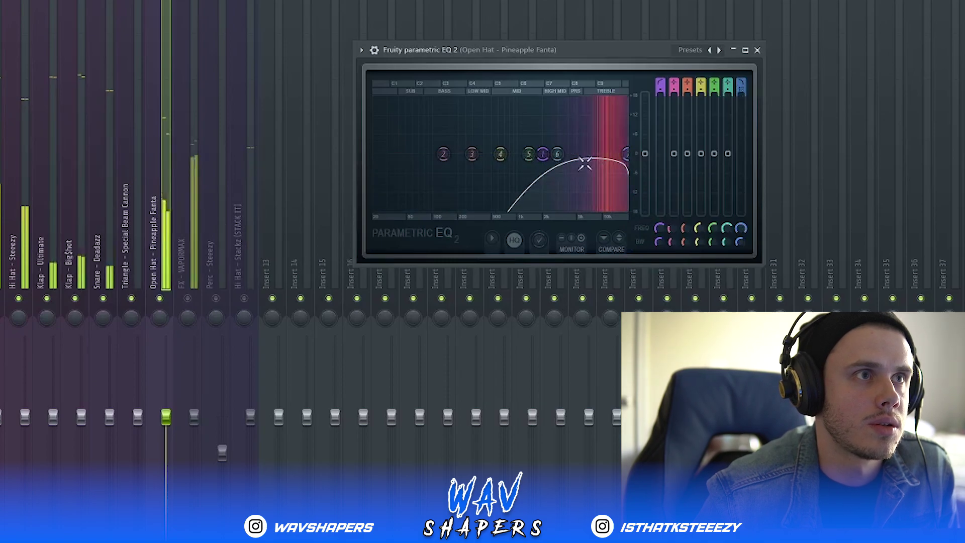
{"action": "left_click_drag", "start_coordinate": [557, 154], "coordinate": [559, 149]}
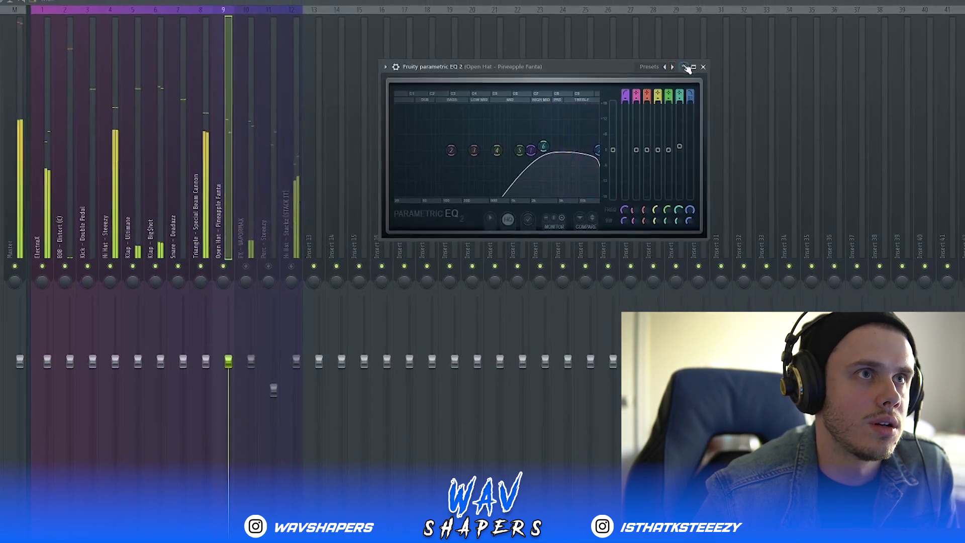
{"action": "left_click", "coordinate": [660, 78]}
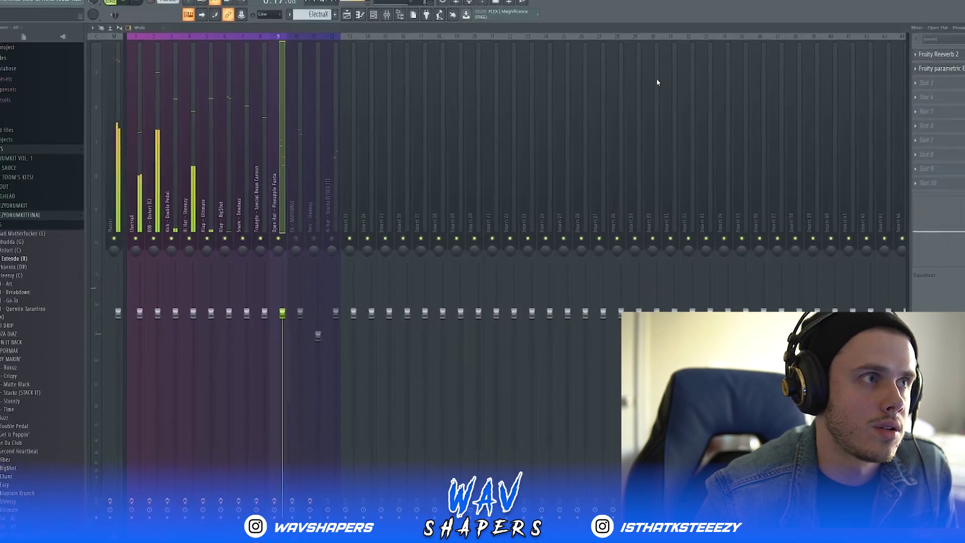
- Select the FX - VAPORMAX track and isolate it by muting the other instrument tracks
{"action": "left_click", "coordinate": [287, 266]}
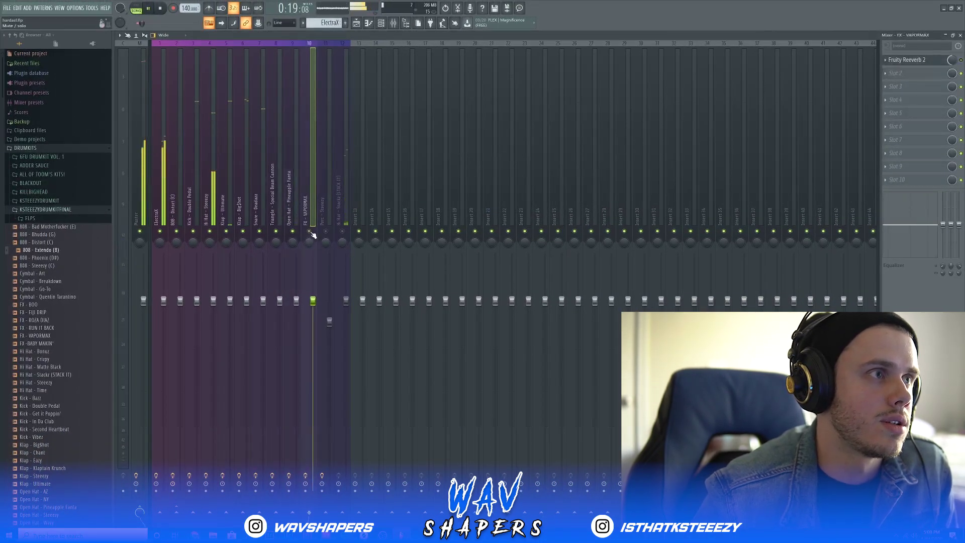
{"action": "left_click", "coordinate": [310, 232]}
{"action": "left_click", "coordinate": [293, 231]}
{"action": "mouse_move", "coordinate": [276, 232]}
{"action": "left_mouse_down"}
{"action": "mouse_move", "coordinate": [209, 241]}
{"action": "mouse_move", "coordinate": [161, 232]}
{"action": "left_mouse_up"}
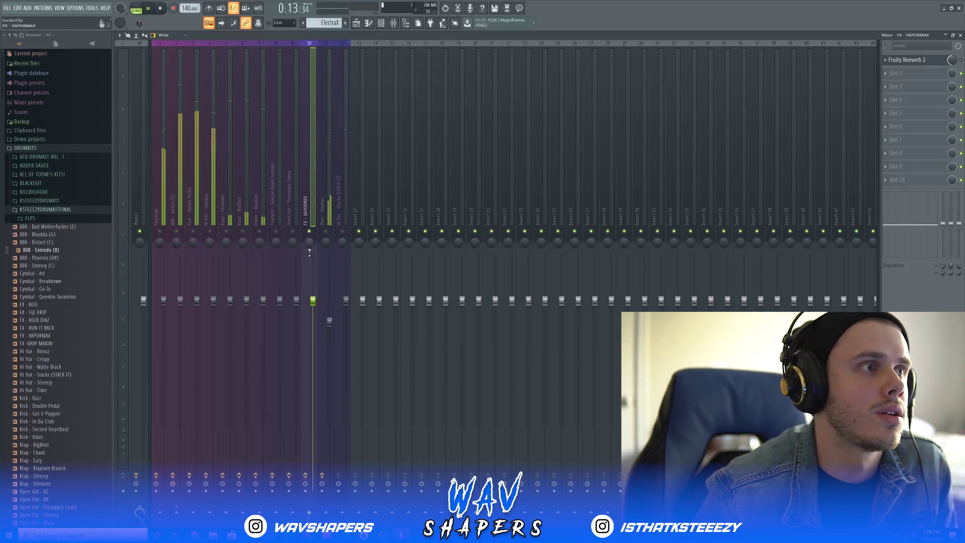
- Adjust the stereo separation of the FX - VAPORMAX track's Fruity Reeverb 2 to about 17% and close the reverb
{"action": "left_click", "coordinate": [930, 63]}
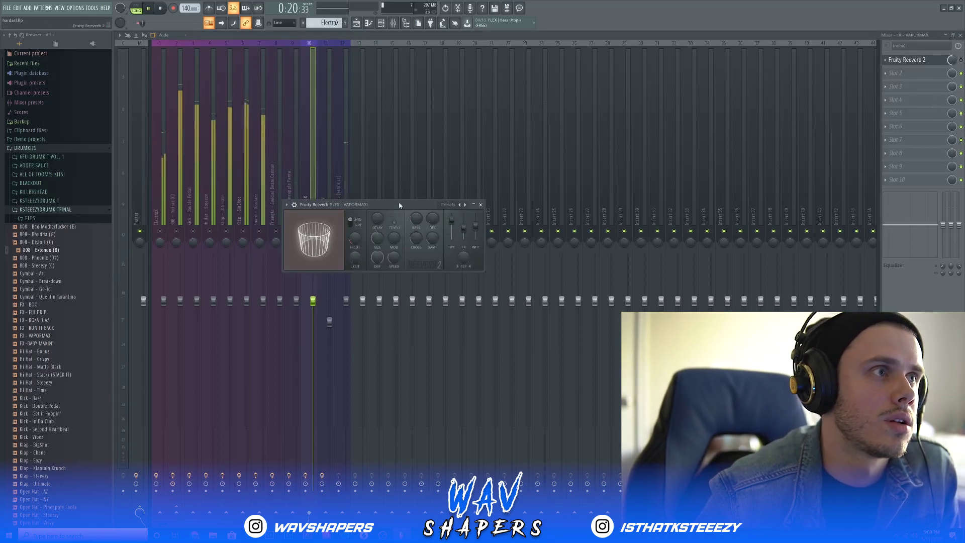
{"action": "left_click_drag", "start_coordinate": [399, 204], "coordinate": [568, 199]}
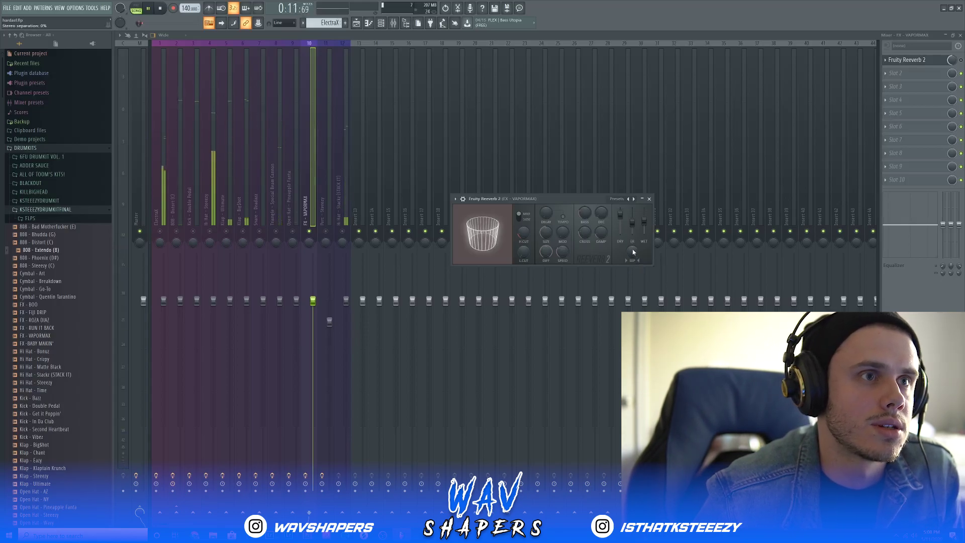
{"action": "left_click_drag", "start_coordinate": [632, 249], "coordinate": [632, 241]}
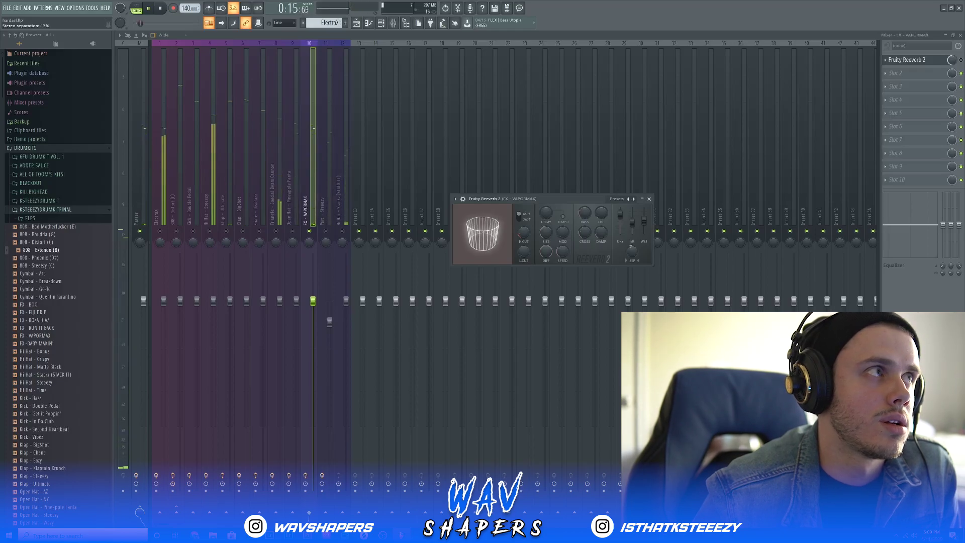
{"action": "left_click_drag", "start_coordinate": [632, 237], "coordinate": [632, 238]}
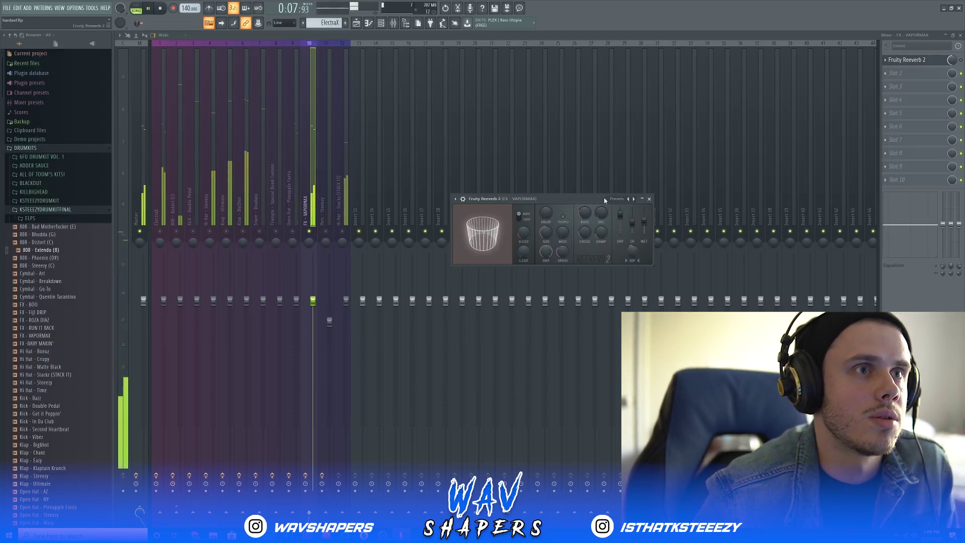
{"action": "left_click", "coordinate": [650, 199]}
- Load Fruity Parametric EQ 2 into the FX - VAPORMAX track's second slot and make band 1 a high pass just below band 2
{"action": "left_click", "coordinate": [897, 74]}
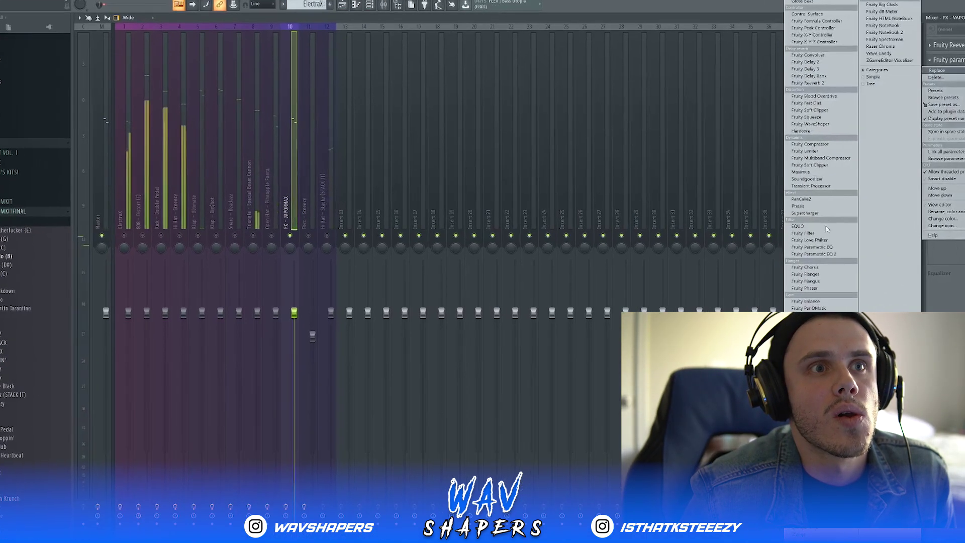
{"action": "left_click", "coordinate": [879, 261]}
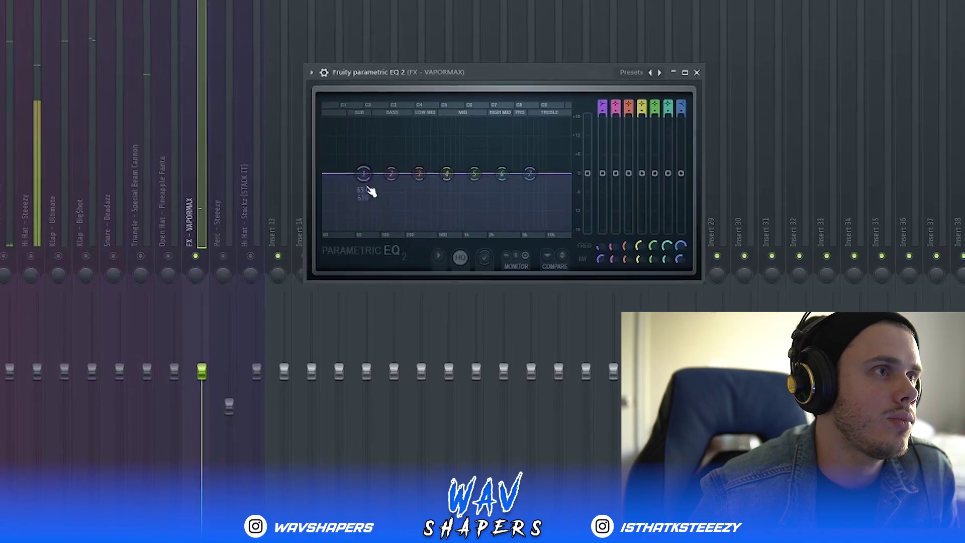
{"action": "right_click", "coordinate": [361, 177]}
{"action": "mouse_move", "coordinate": [380, 206]}
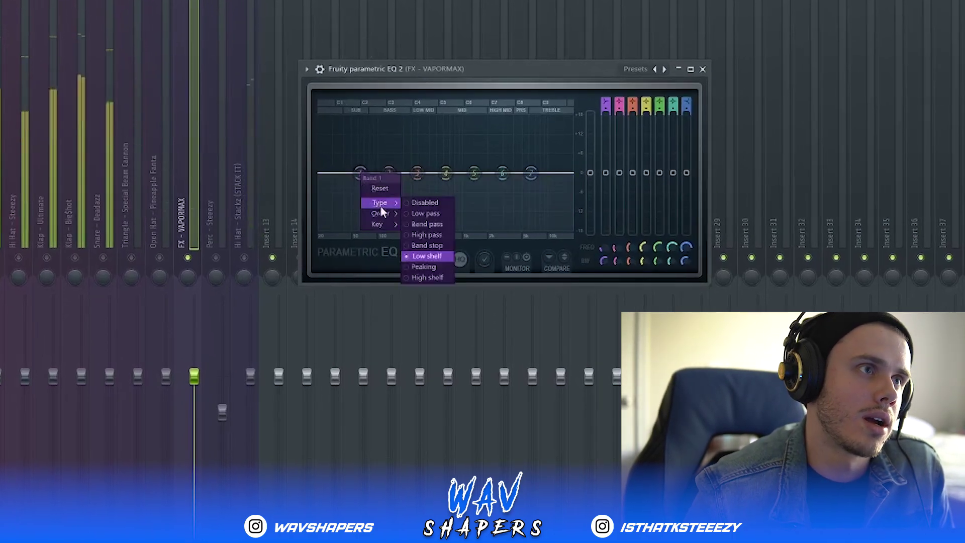
{"action": "left_click", "coordinate": [427, 234]}
{"action": "mouse_move", "coordinate": [360, 173]}
{"action": "left_mouse_down"}
{"action": "mouse_move", "coordinate": [385, 194]}
{"action": "mouse_move", "coordinate": [362, 179]}
{"action": "mouse_move", "coordinate": [377, 174]}
{"action": "left_mouse_up"}
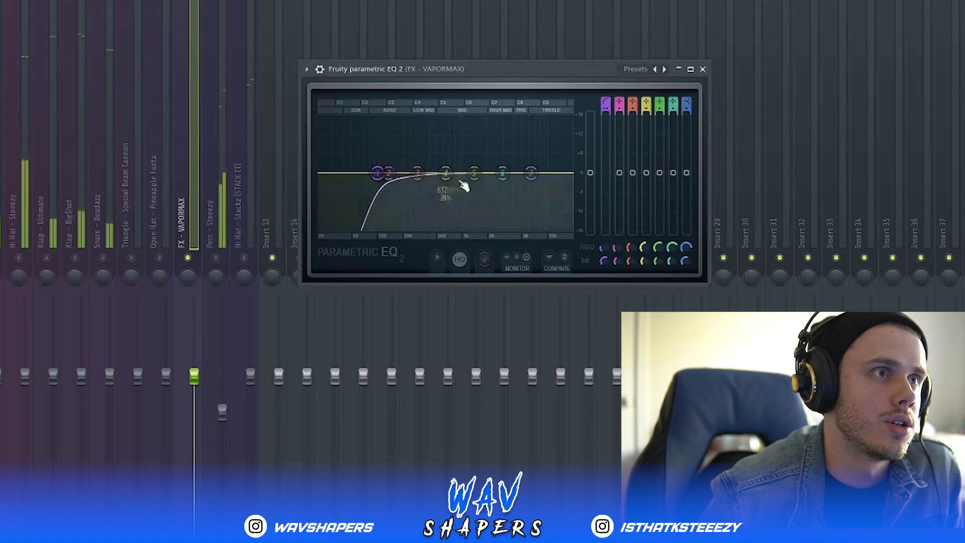
- Make band 7 of the FX - VAPORMAX track's EQ a low pass and close the EQ
{"action": "right_click", "coordinate": [530, 173]}
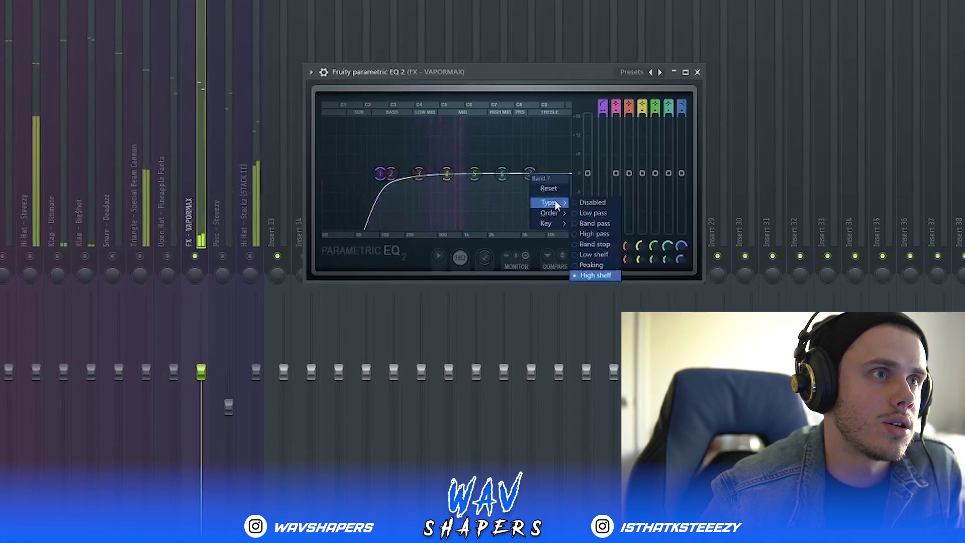
{"action": "left_click", "coordinate": [593, 212]}
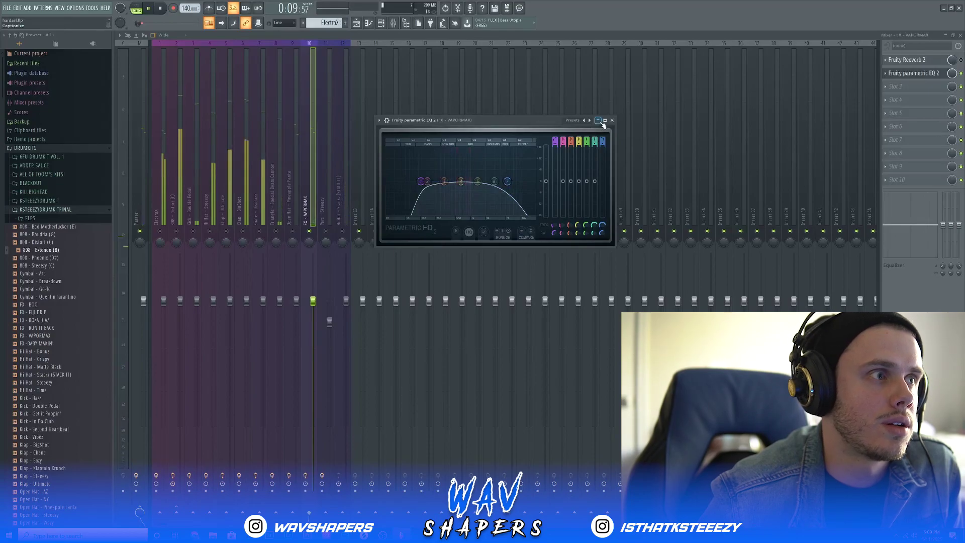
{"action": "left_click", "coordinate": [599, 120]}
- Unmute the melody and drum tracks that were muted to isolate the FX - VAPORMAX track
{"action": "left_click", "coordinate": [293, 231]}
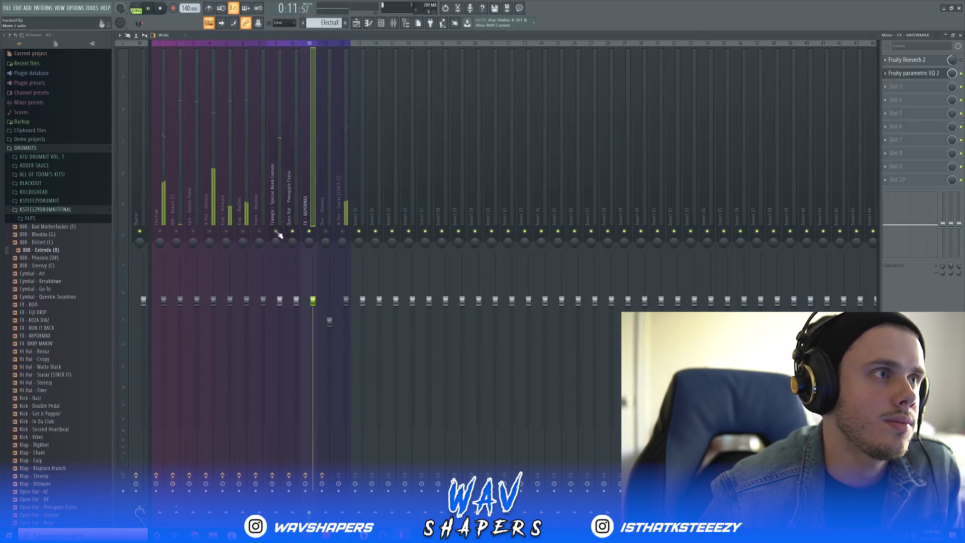
{"action": "left_click", "coordinate": [194, 232]}
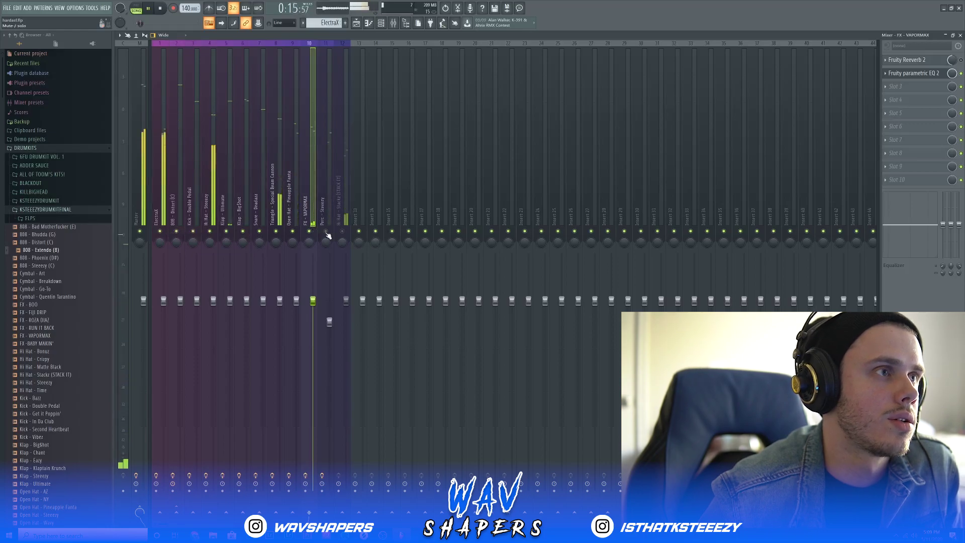
- Select the Perc track and load Fruity Parametric EQ 2 into its second effect slot
{"action": "left_click", "coordinate": [326, 172]}
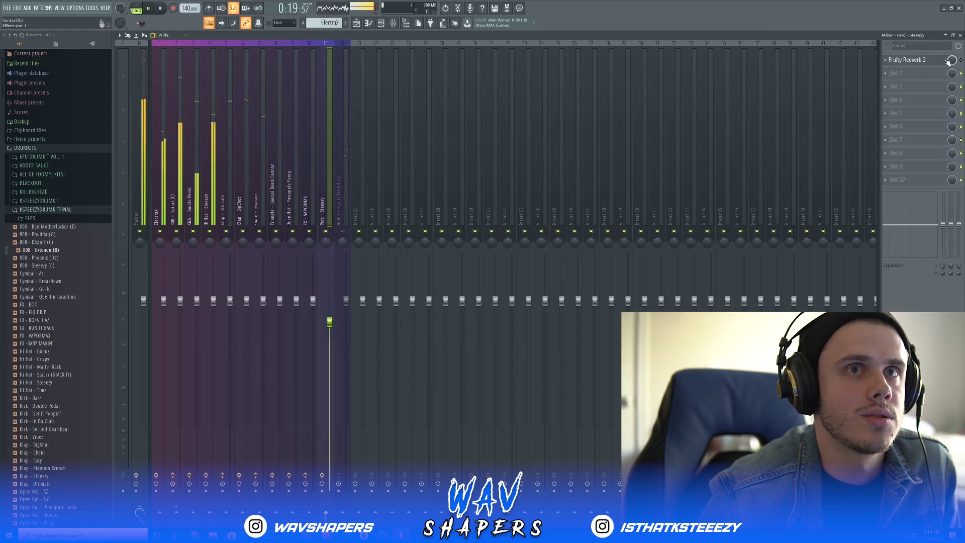
{"action": "left_click", "coordinate": [895, 73]}
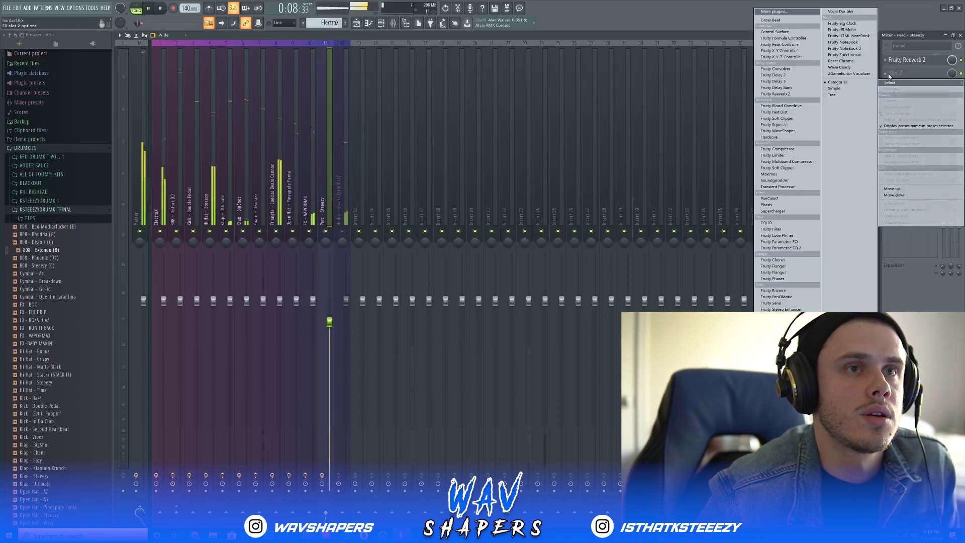
{"action": "left_click", "coordinate": [779, 248]}
- Make band 1 of the perc's EQ a high pass just above band 2, close it, and set the reverb's slot mix to about 10%
{"action": "right_click", "coordinate": [383, 157]}
{"action": "mouse_move", "coordinate": [403, 174]}
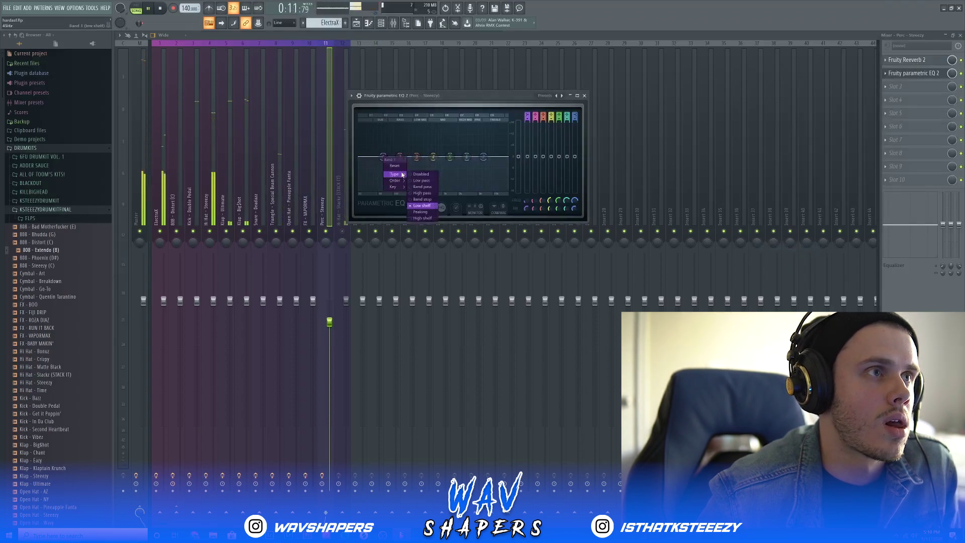
{"action": "left_click", "coordinate": [420, 193]}
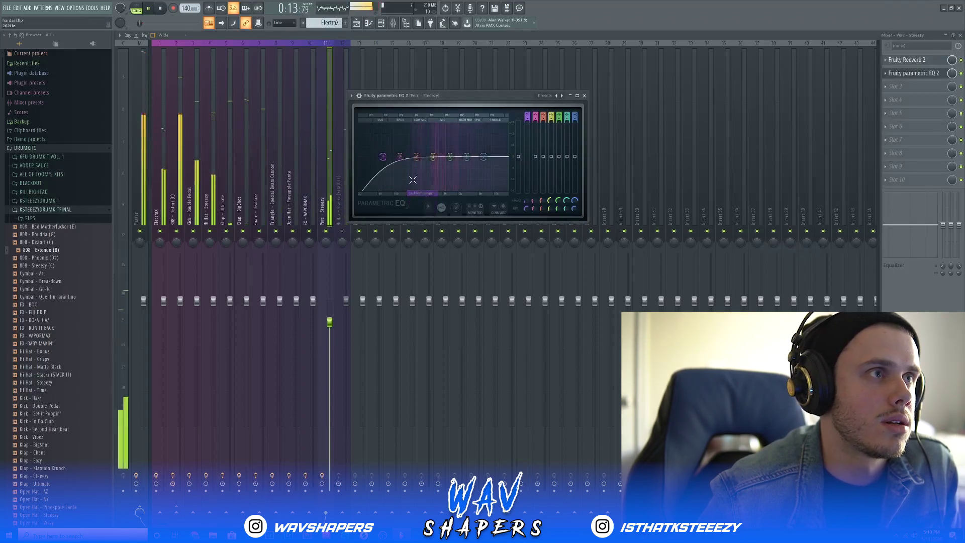
{"action": "left_click_drag", "start_coordinate": [383, 157], "coordinate": [397, 156]}
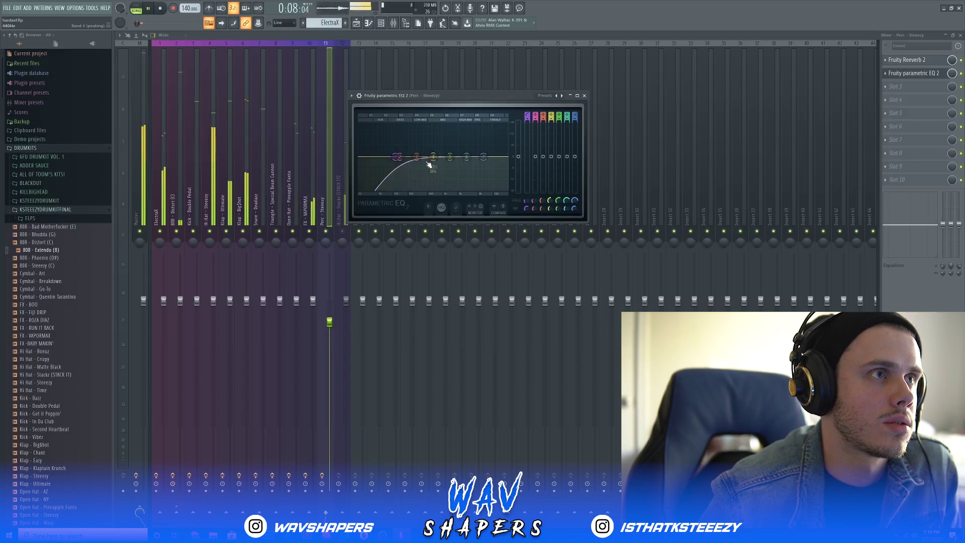
{"action": "left_click_drag", "start_coordinate": [395, 159], "coordinate": [400, 159]}
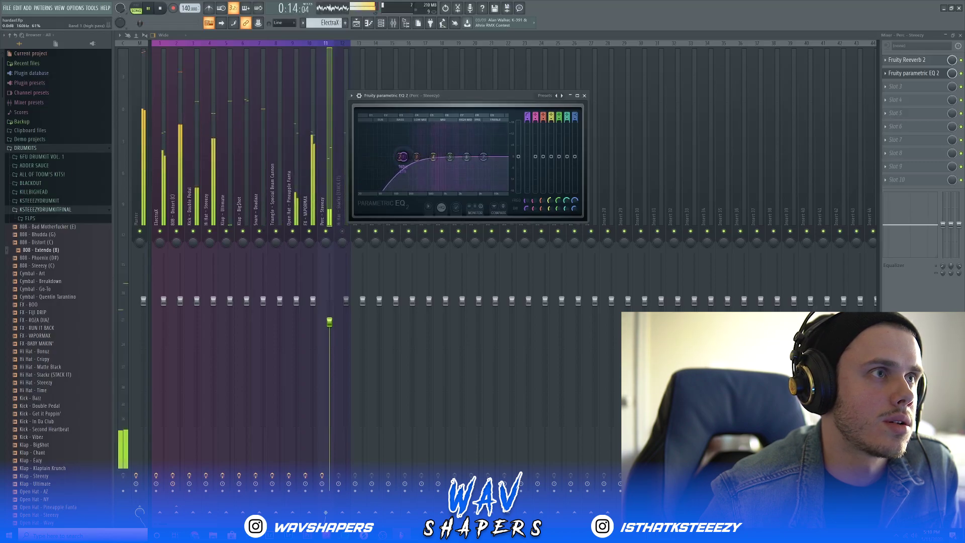
{"action": "left_click", "coordinate": [584, 95]}
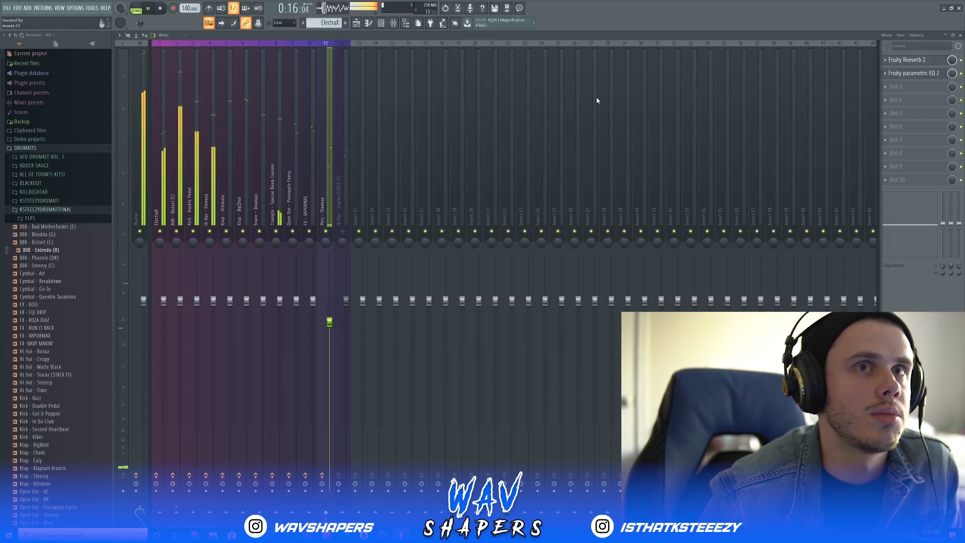
{"action": "left_click_drag", "start_coordinate": [952, 60], "coordinate": [952, 103]}
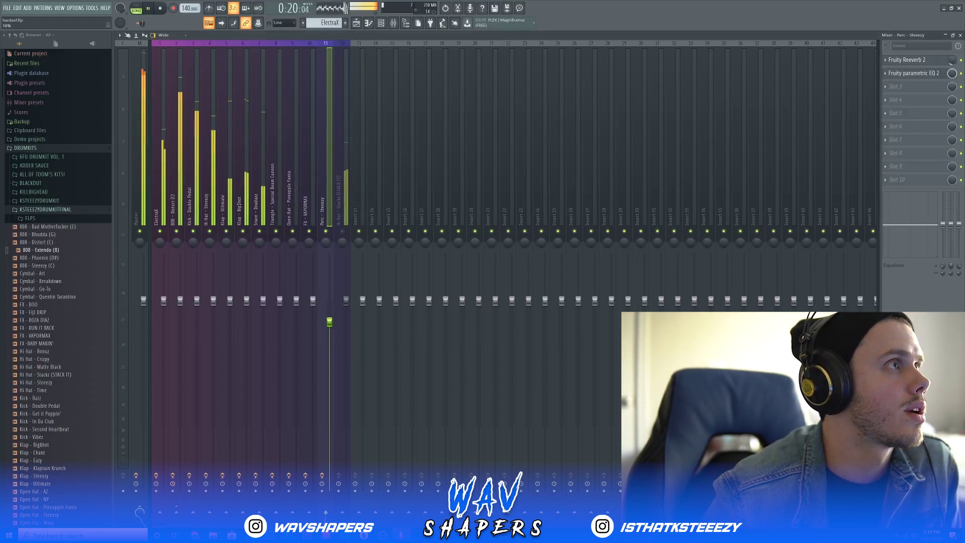
- Unmute the Hi Hat - Stackz (STACK IT) track and load Fruity Parametric EQ 2 into its first effect slot
{"action": "left_click", "coordinate": [338, 170]}
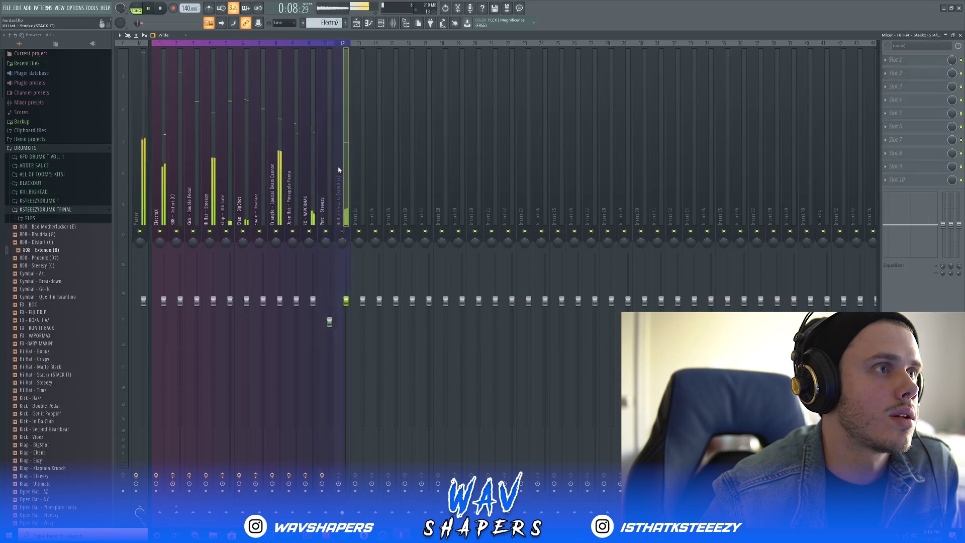
{"action": "left_click", "coordinate": [342, 231]}
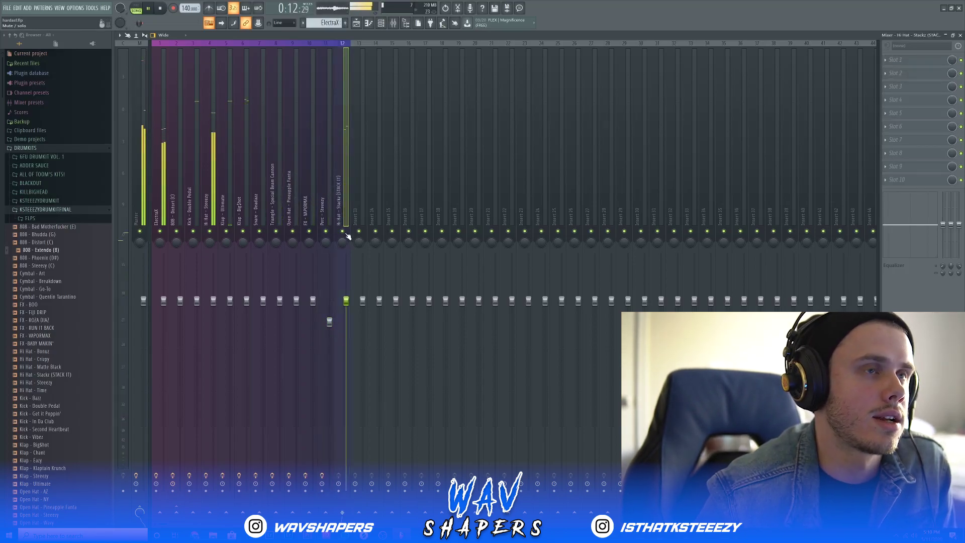
{"action": "left_click", "coordinate": [896, 60]}
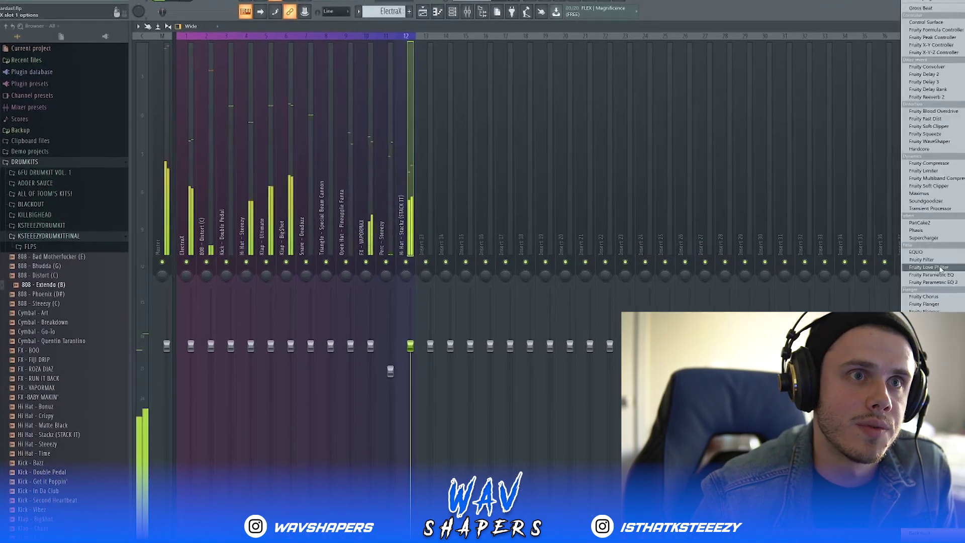
{"action": "left_click", "coordinate": [938, 282]}
- Make band 1 of the stacked hi-hat's EQ a high pass between bands 5 and 6, and close the EQ
{"action": "right_click", "coordinate": [201, 152]}
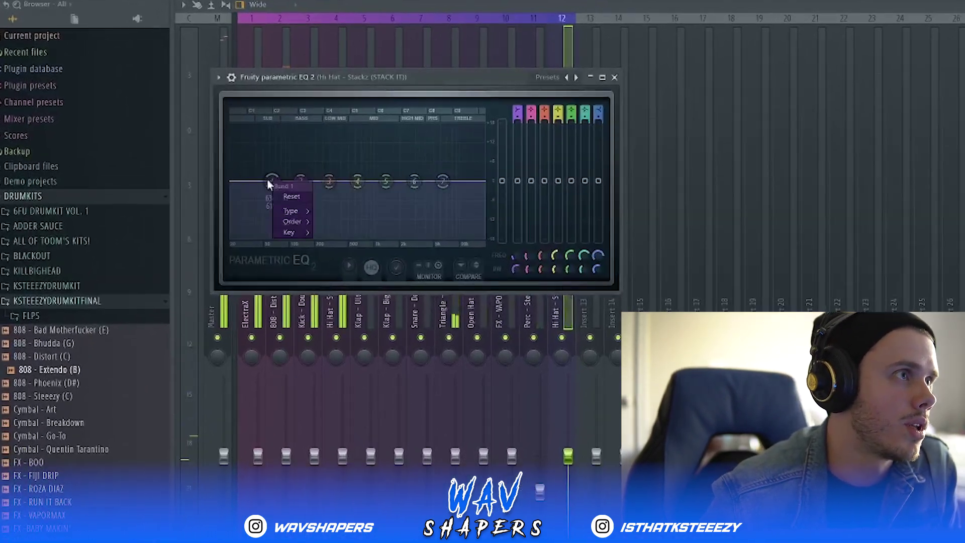
{"action": "mouse_move", "coordinate": [310, 211]}
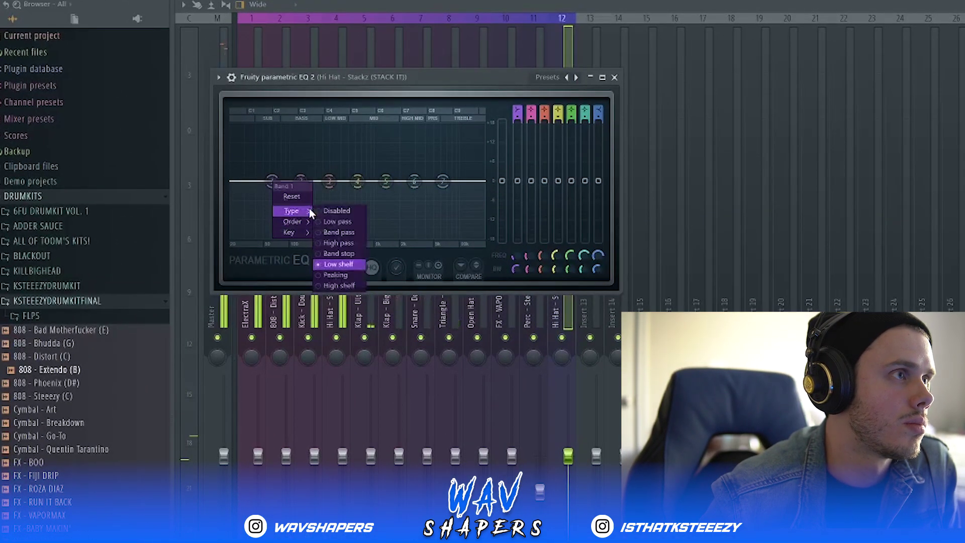
{"action": "left_click", "coordinate": [343, 243]}
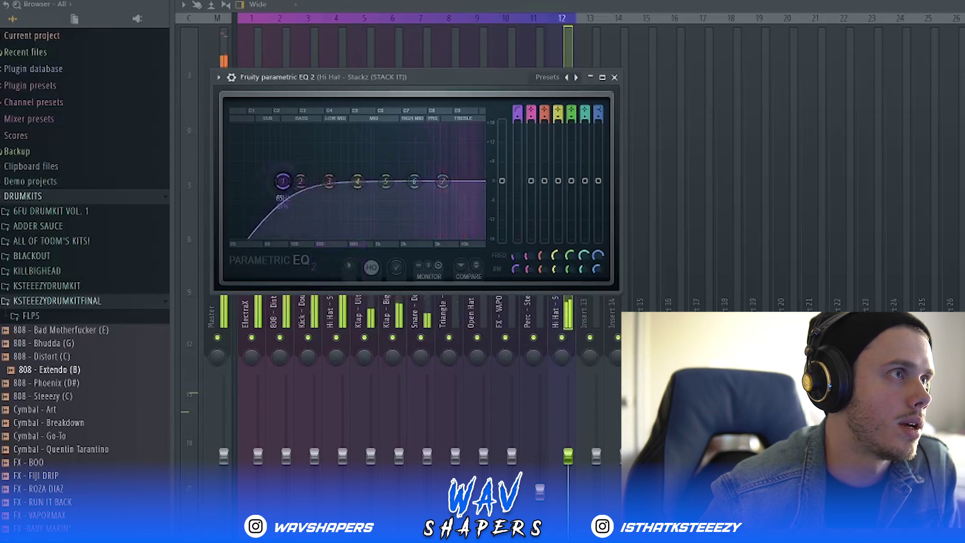
{"action": "left_click_drag", "start_coordinate": [272, 181], "coordinate": [398, 182]}
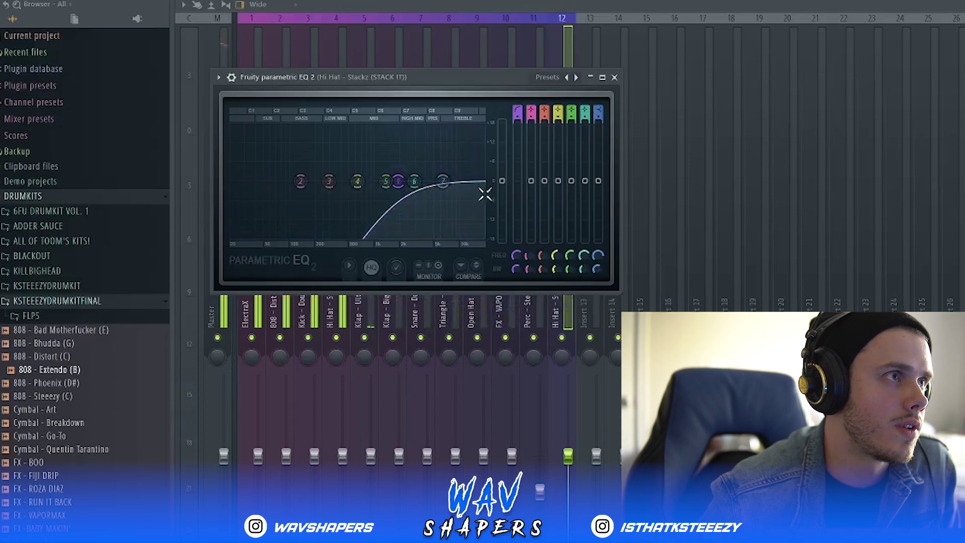
{"action": "left_click_drag", "start_coordinate": [510, 77], "coordinate": [565, 86]}
{"action": "left_click", "coordinate": [646, 86]}
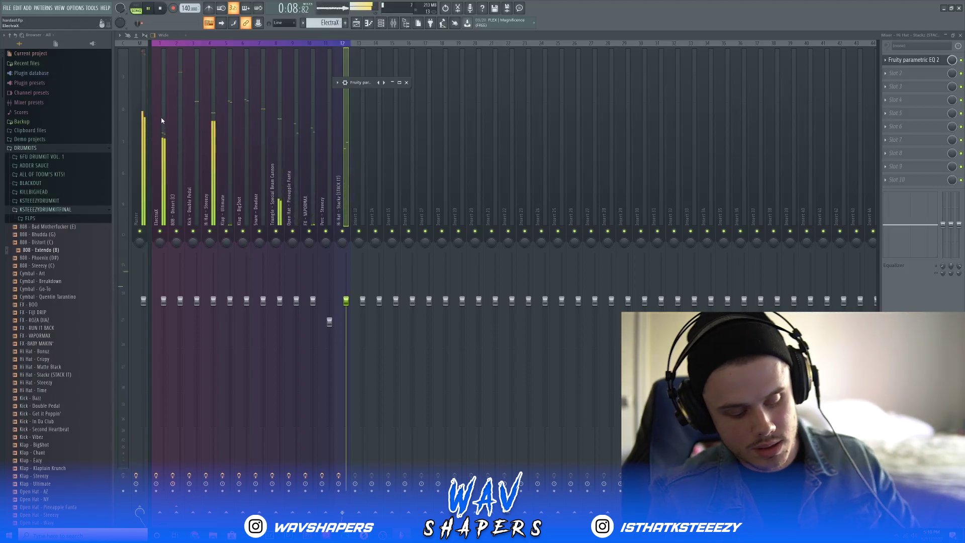
- Pull the faders of tracks 1 to 12 all the way down, and bring ElectraX up to about 40% of the master fader's height
{"action": "left_click_drag", "start_coordinate": [161, 122], "coordinate": [338, 135]}
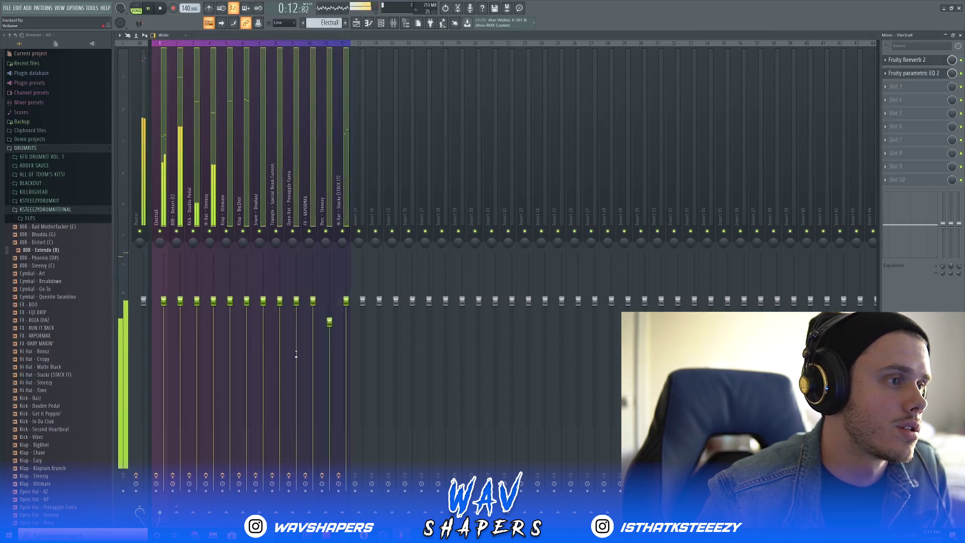
{"action": "left_click_drag", "start_coordinate": [299, 304], "coordinate": [298, 492]}
{"action": "left_click", "coordinate": [180, 186]}
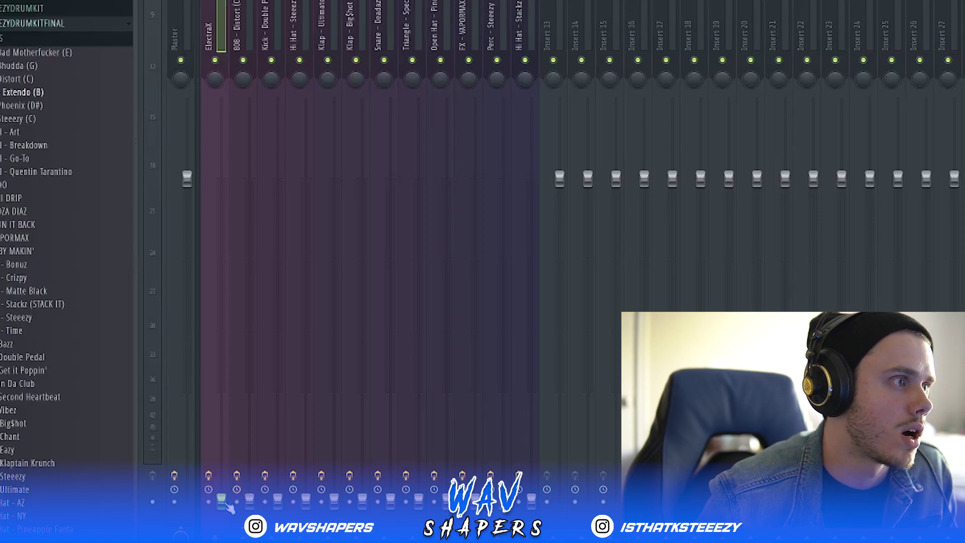
{"action": "left_click_drag", "start_coordinate": [221, 490], "coordinate": [221, 375]}
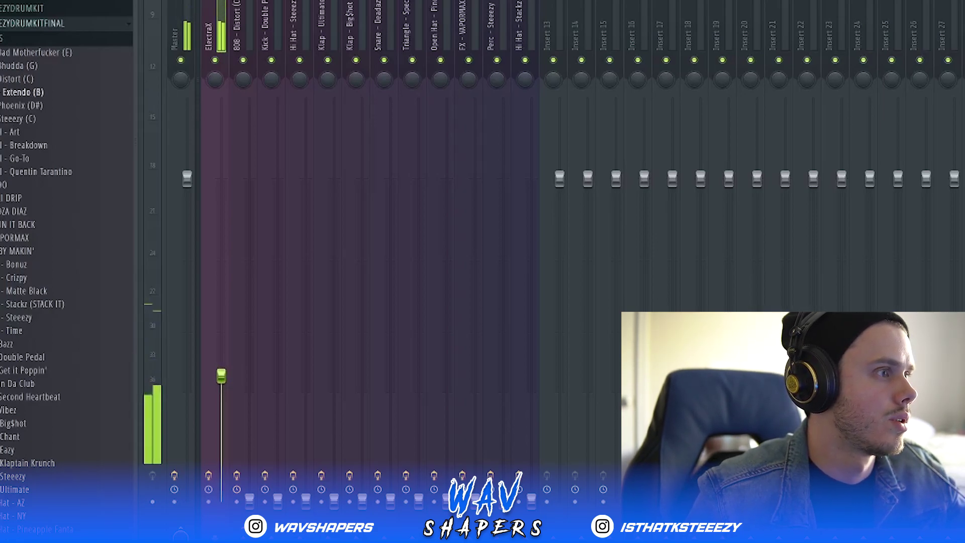
{"action": "left_click_drag", "start_coordinate": [226, 378], "coordinate": [226, 376]}
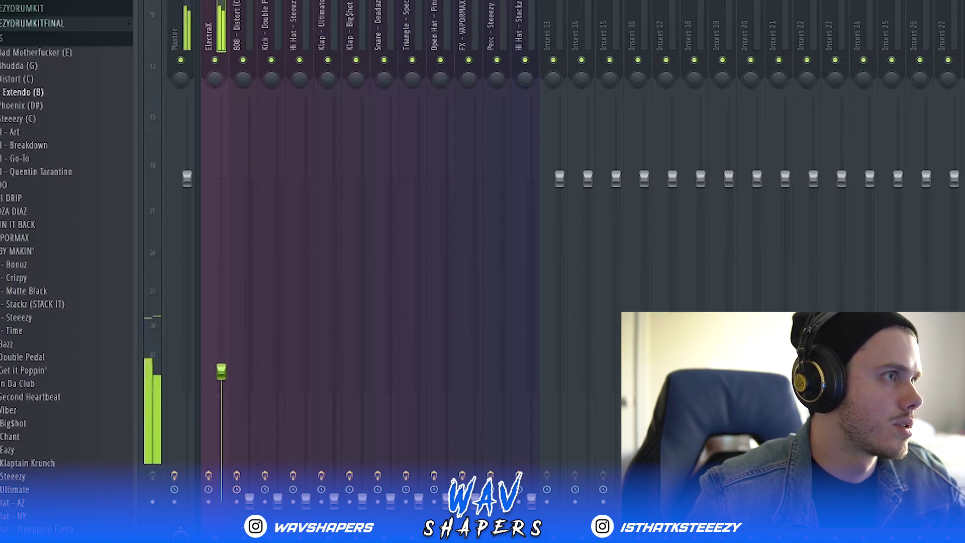
- Raise the 808 - Distort fader slightly above the ElectraX fader, and the Kick - Double Pedal fader clearly above both
{"action": "left_click", "coordinate": [253, 7]}
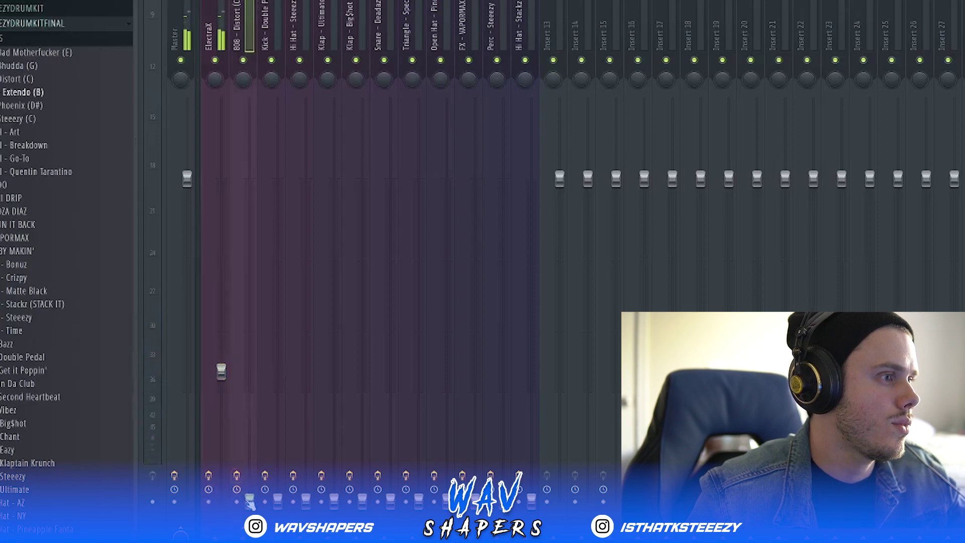
{"action": "left_click_drag", "start_coordinate": [249, 450], "coordinate": [249, 365]}
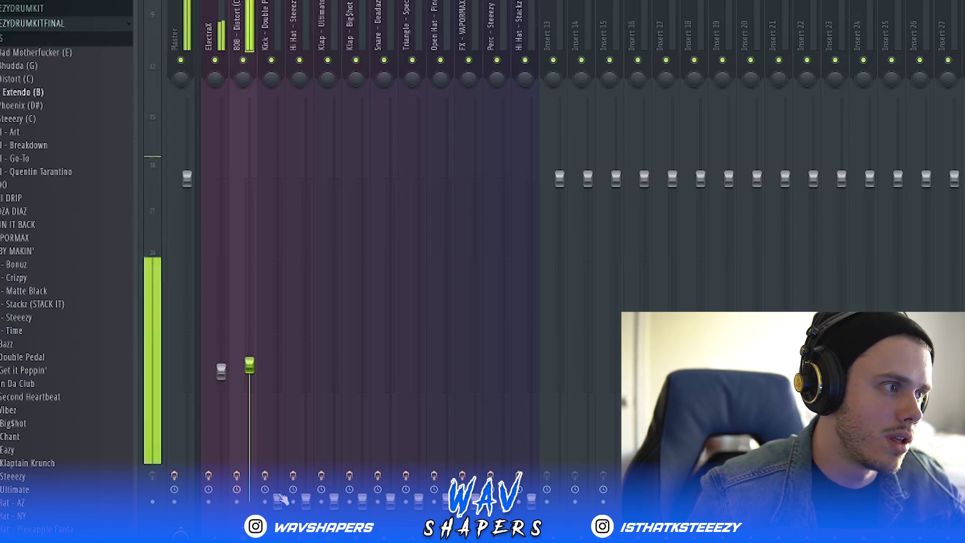
{"action": "left_click_drag", "start_coordinate": [279, 499], "coordinate": [278, 330]}
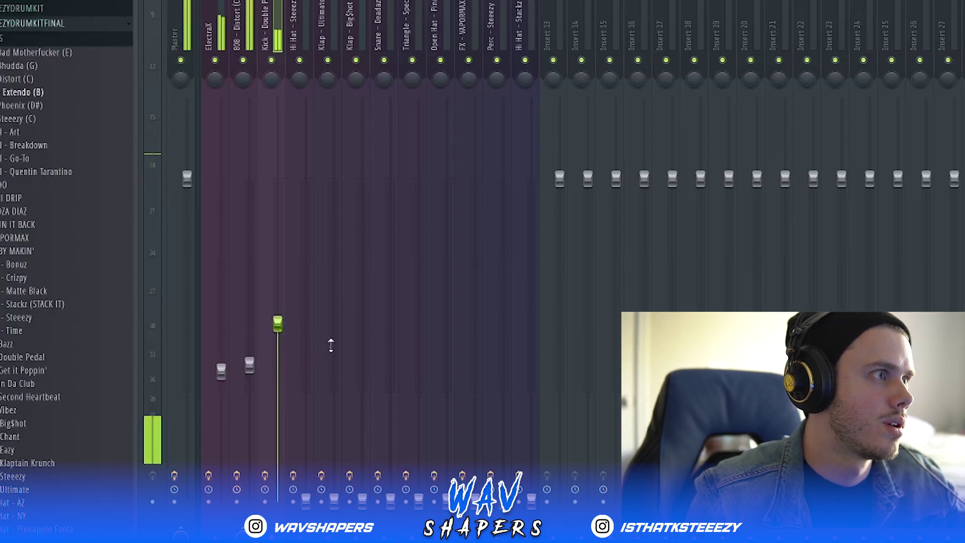
- Raise the Hi Hat - Steeezy fader to slightly below ElectraX, and the Klap - Ultimate fader level with the 808
{"action": "left_click_drag", "start_coordinate": [306, 500], "coordinate": [306, 384]}
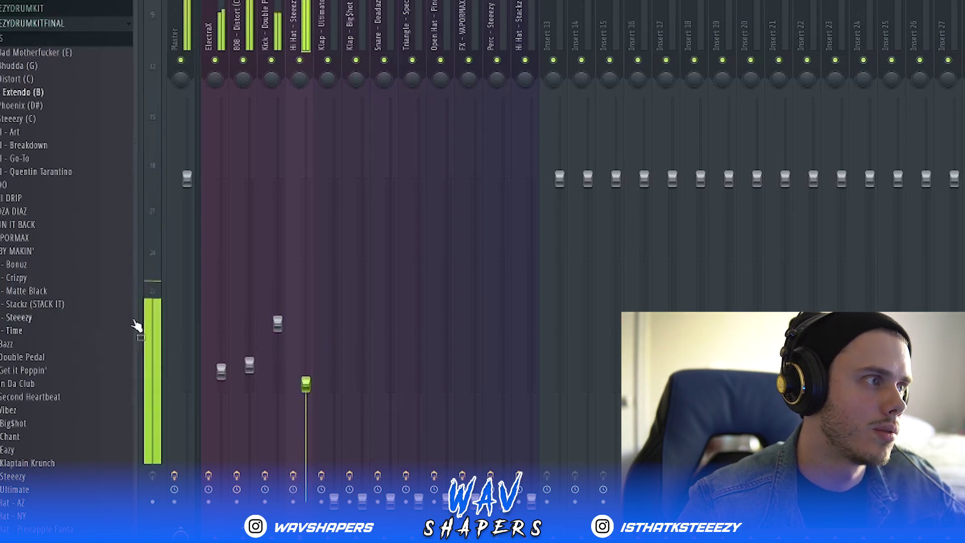
{"action": "left_click_drag", "start_coordinate": [311, 384], "coordinate": [311, 388]}
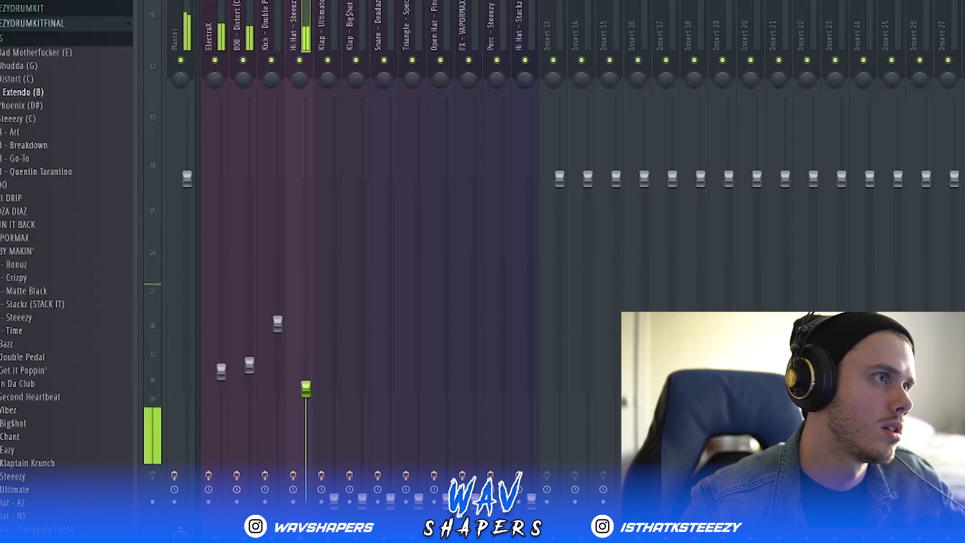
{"action": "left_click", "coordinate": [333, 500]}
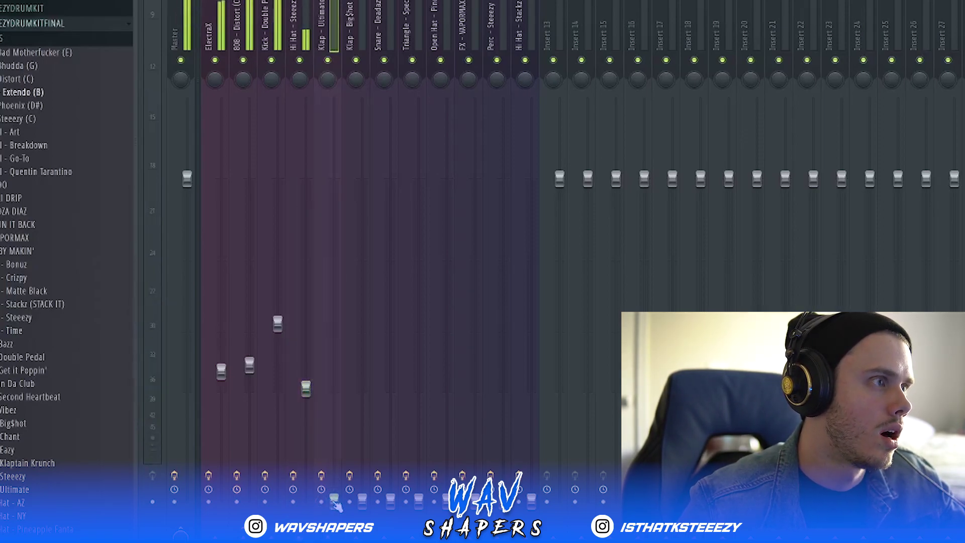
{"action": "left_click_drag", "start_coordinate": [334, 395], "coordinate": [333, 362]}
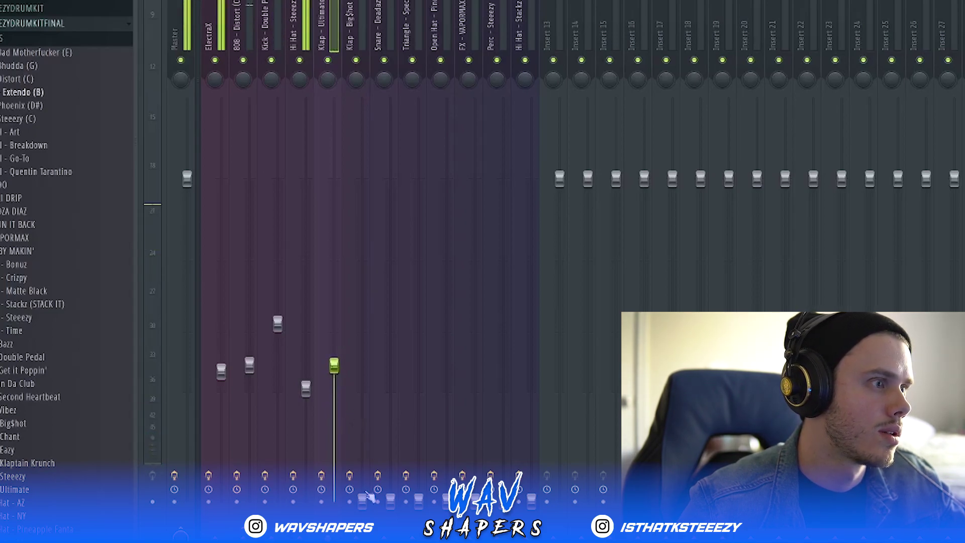
- Raise the Klap - Big$hot and snare faders to the same height, just below the Klap - Ultimate fader
{"action": "left_click_drag", "start_coordinate": [362, 501], "coordinate": [362, 362]}
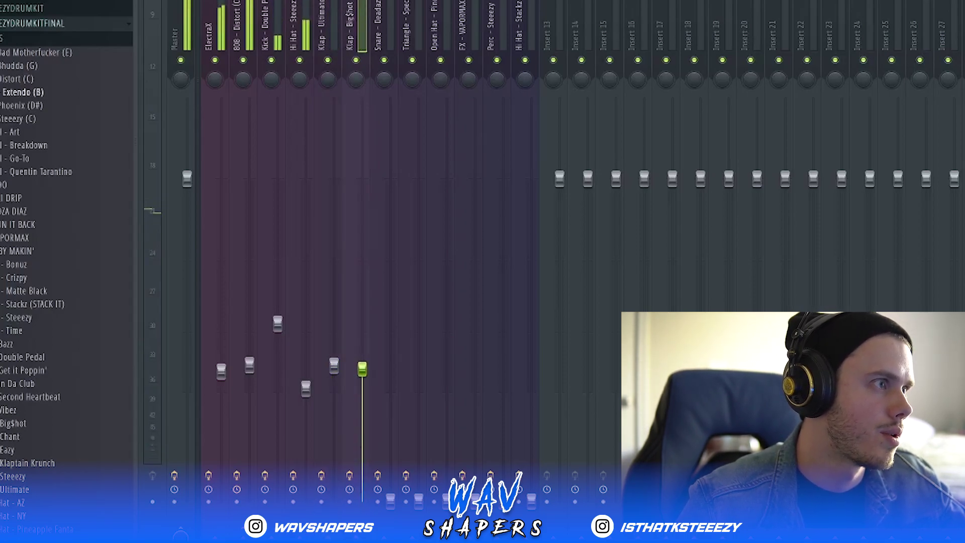
{"action": "left_click", "coordinate": [378, 19]}
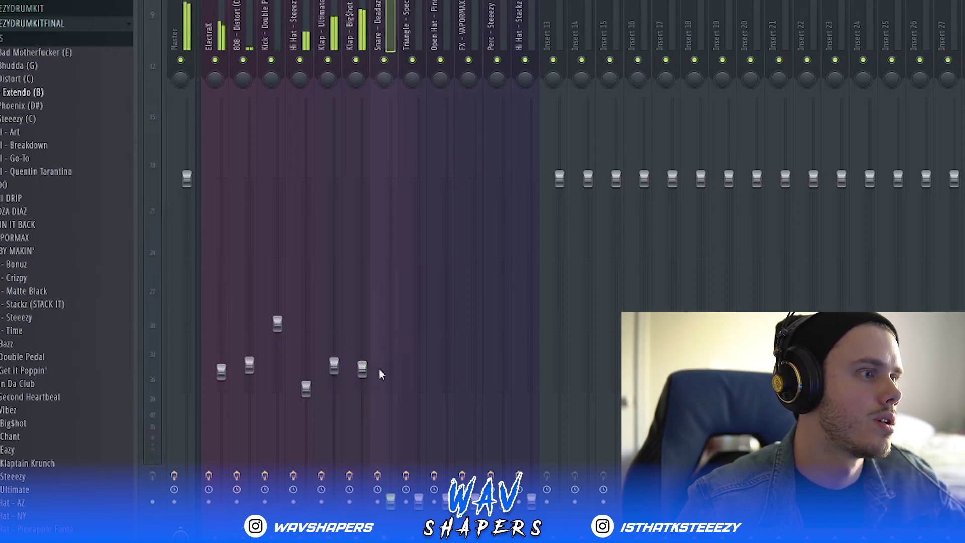
{"action": "left_click_drag", "start_coordinate": [390, 446], "coordinate": [391, 354]}
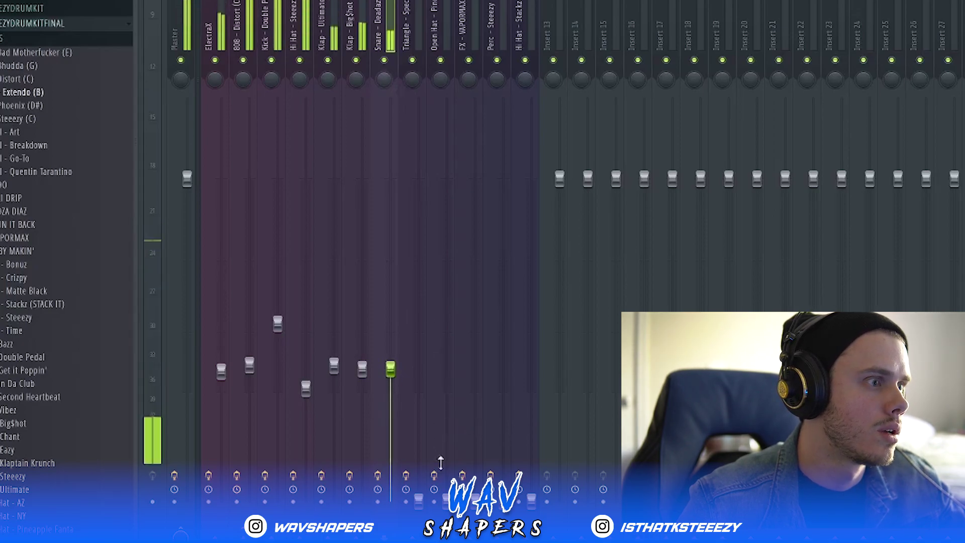
- Raise the triangle fader to just below the Hi Hat - Steeezy fader, and the open hat fader slightly below ElectraX
{"action": "left_click", "coordinate": [419, 485]}
{"action": "mouse_move", "coordinate": [419, 406]}
{"action": "left_mouse_down"}
{"action": "mouse_move", "coordinate": [420, 377]}
{"action": "mouse_move", "coordinate": [418, 388]}
{"action": "left_mouse_up"}
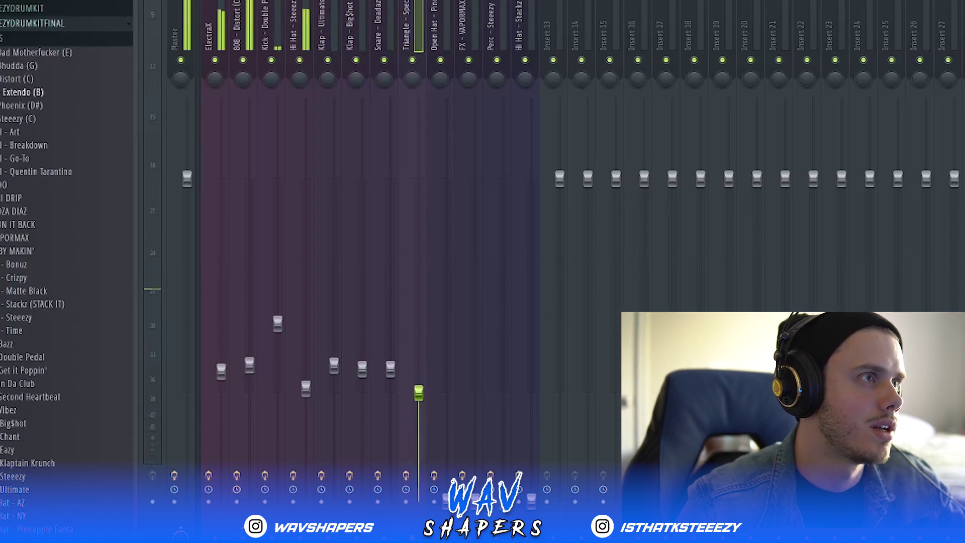
{"action": "left_click", "coordinate": [446, 498]}
{"action": "left_click_drag", "start_coordinate": [446, 501], "coordinate": [448, 388]}
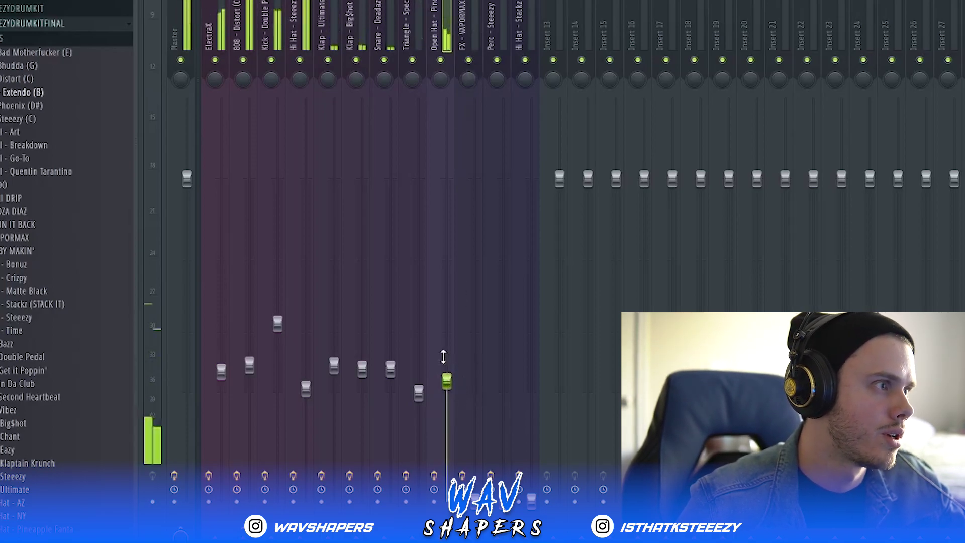
{"action": "left_click_drag", "start_coordinate": [447, 376], "coordinate": [448, 372]}
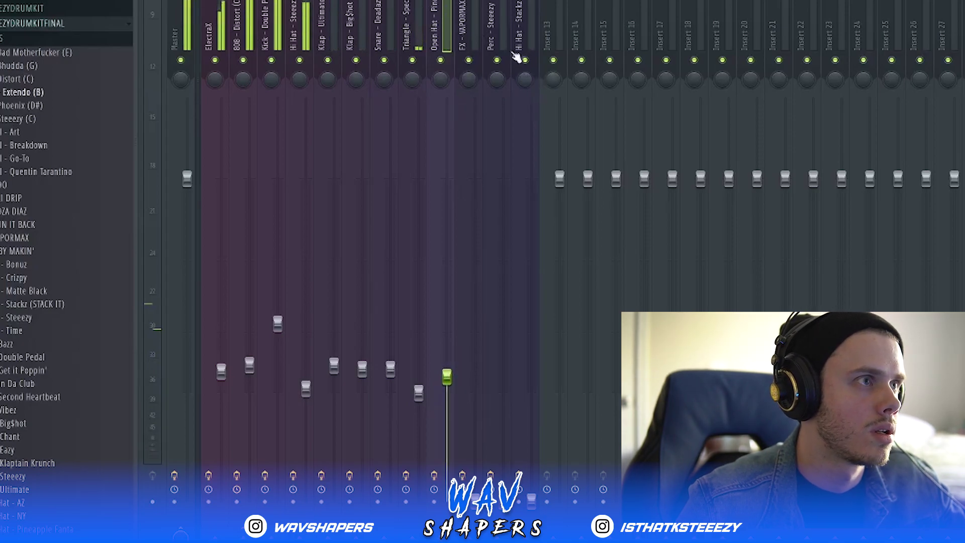
- Raise the FX - VAPORMAX fader and fine-tune it to the same height as the 808 fader
{"action": "left_click", "coordinate": [470, 40]}
{"action": "left_click_drag", "start_coordinate": [475, 498], "coordinate": [475, 351]}
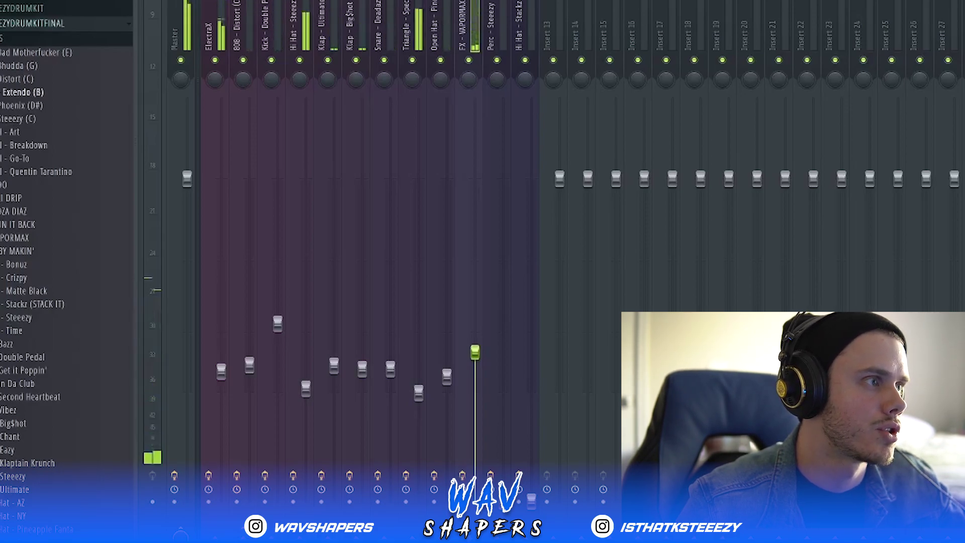
{"action": "left_click_drag", "start_coordinate": [475, 353], "coordinate": [475, 354]}
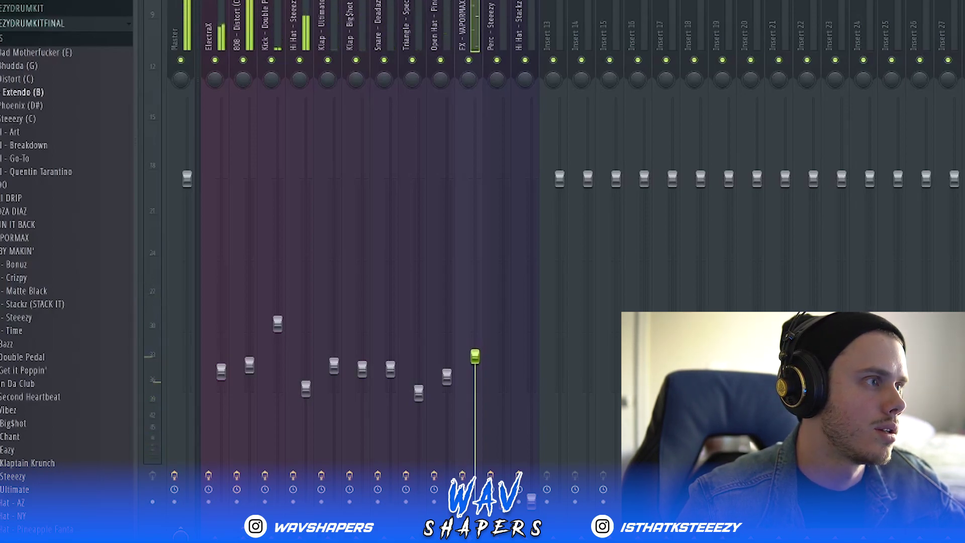
{"action": "left_click_drag", "start_coordinate": [475, 359], "coordinate": [475, 367]}
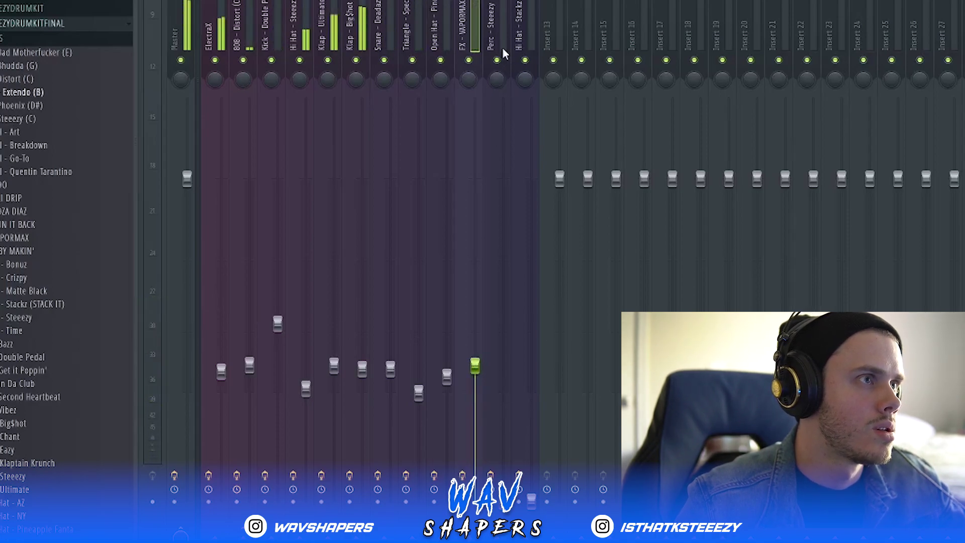
- Raise the perc fader to the lowest level of all the tracks, and set the Hi Hat - Stackz fader between the 808 and kick faders
{"action": "left_click", "coordinate": [509, 82]}
{"action": "left_click_drag", "start_coordinate": [502, 498], "coordinate": [503, 406]}
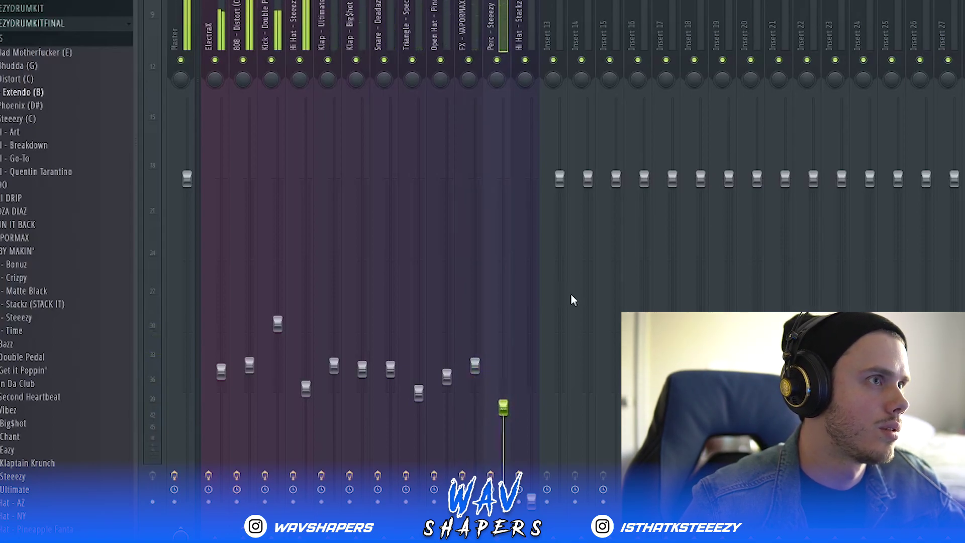
{"action": "left_click_drag", "start_coordinate": [535, 511], "coordinate": [534, 351]}
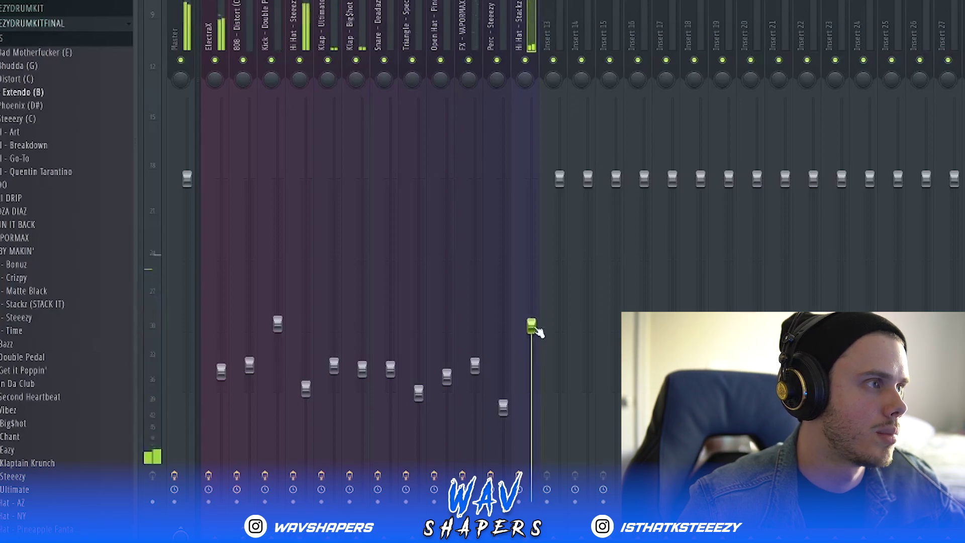
{"action": "left_click_drag", "start_coordinate": [536, 342], "coordinate": [537, 349]}
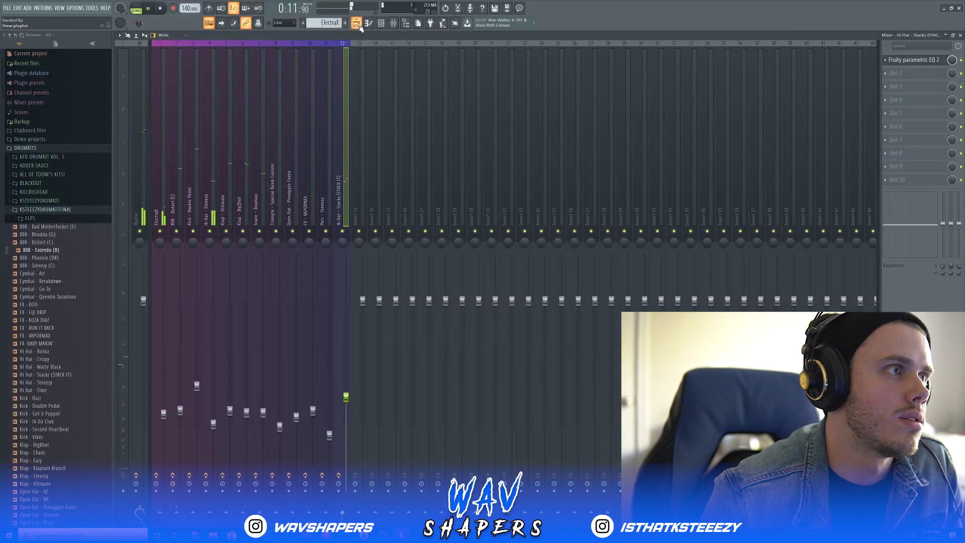
- Load Maximus into the sixth effect slot of the Master track and enlarge its window across the mixer
{"action": "left_click", "coordinate": [139, 121]}
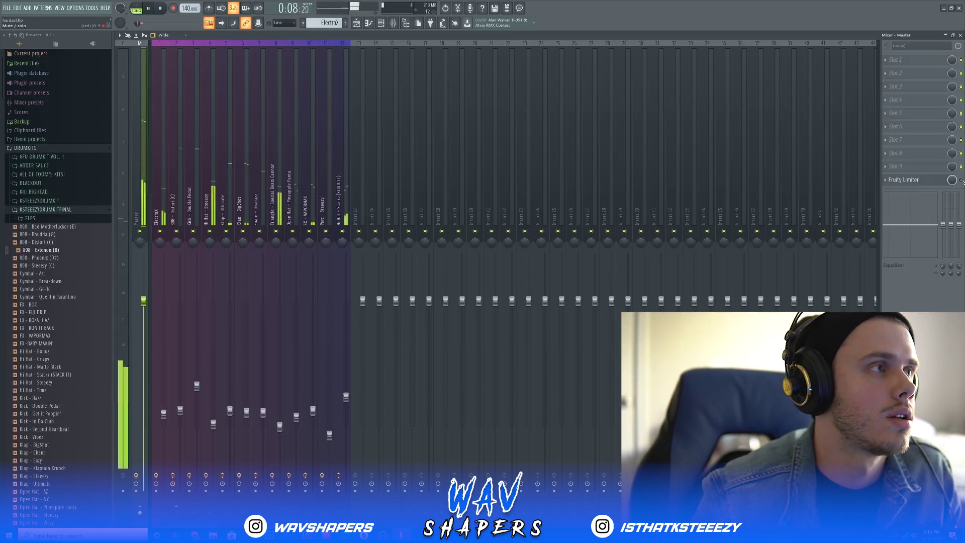
{"action": "left_click", "coordinate": [897, 126]}
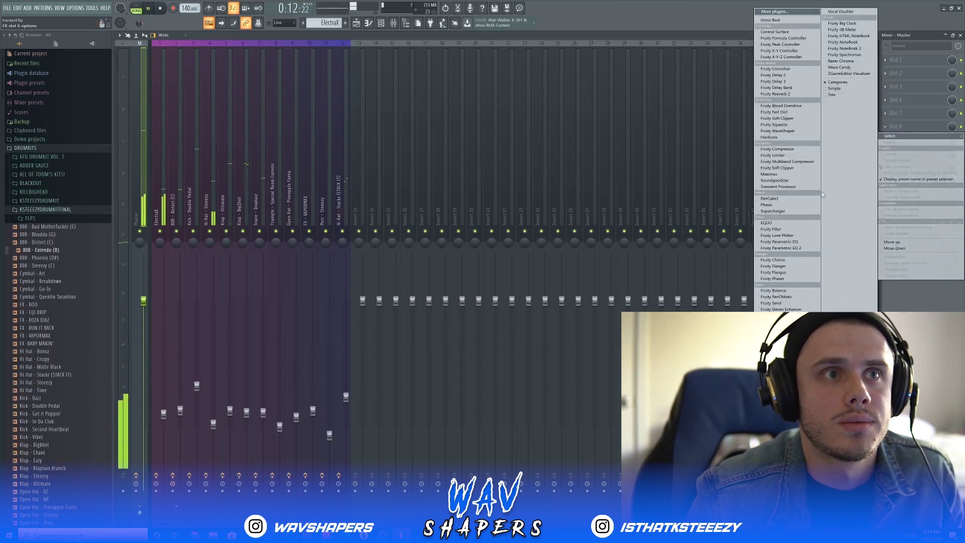
{"action": "left_click", "coordinate": [803, 174]}
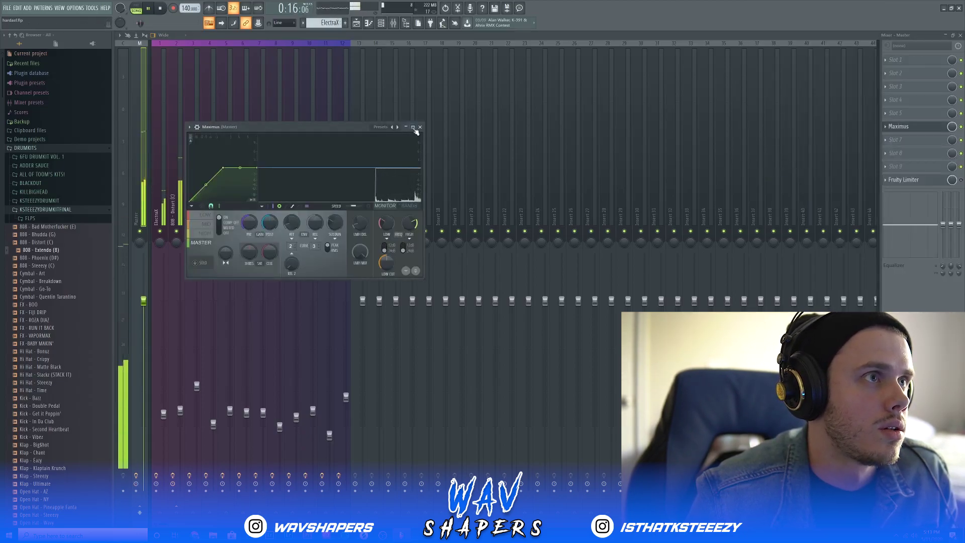
{"action": "left_click_drag", "start_coordinate": [423, 279], "coordinate": [884, 513]}
{"action": "left_click_drag", "start_coordinate": [605, 133], "coordinate": [561, 51]}
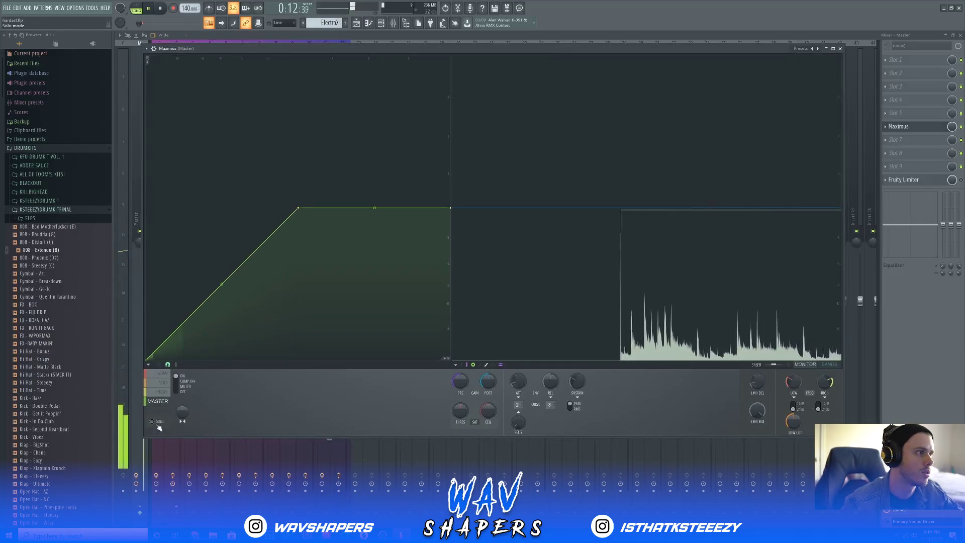
- Solo the low band in Maximus and lower the low band frequency to about 150 Hz
{"action": "left_click", "coordinate": [158, 375]}
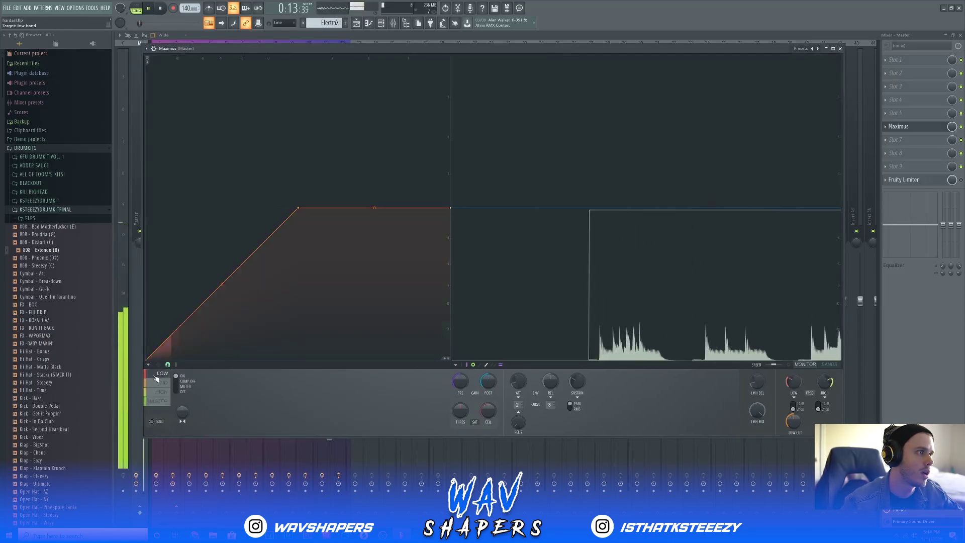
{"action": "left_click", "coordinate": [153, 422]}
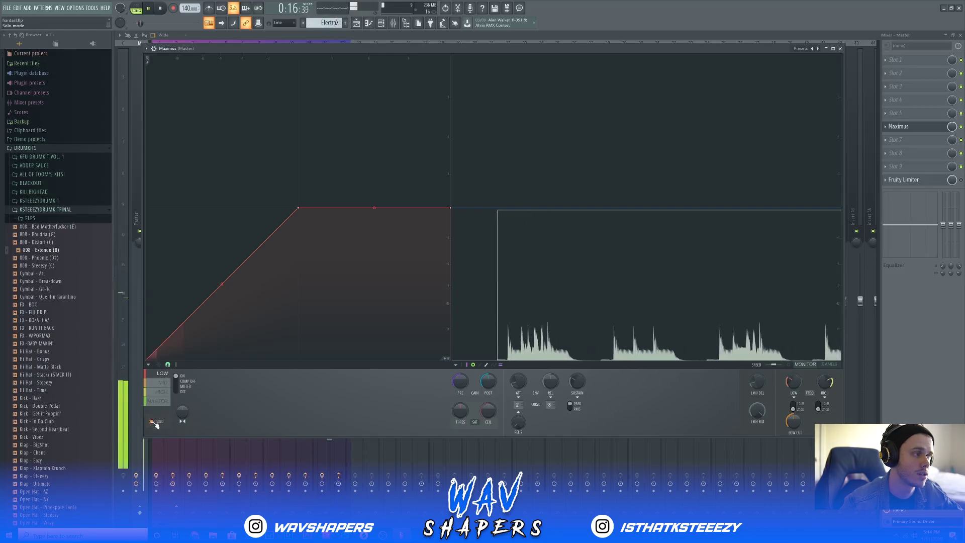
{"action": "left_click", "coordinate": [793, 383]}
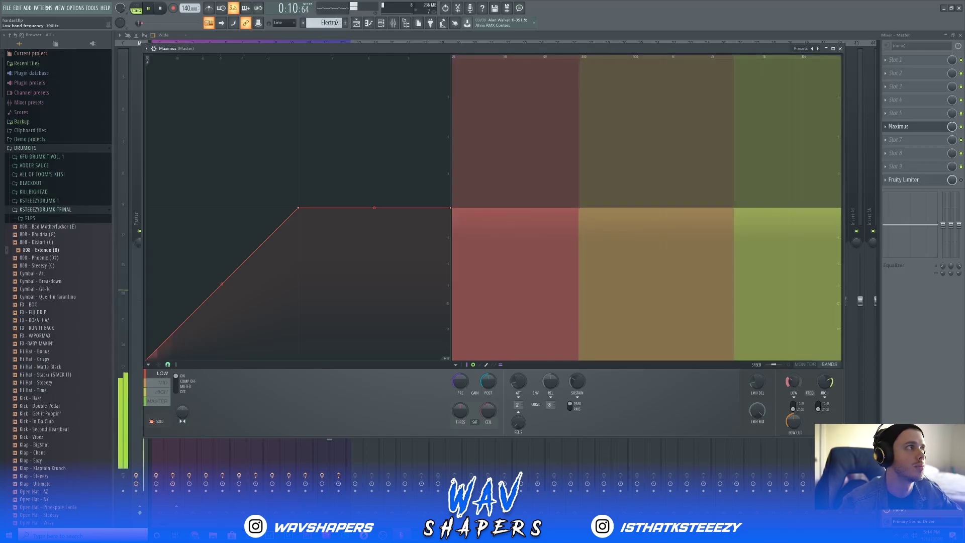
{"action": "left_click_drag", "start_coordinate": [794, 382], "coordinate": [793, 383]}
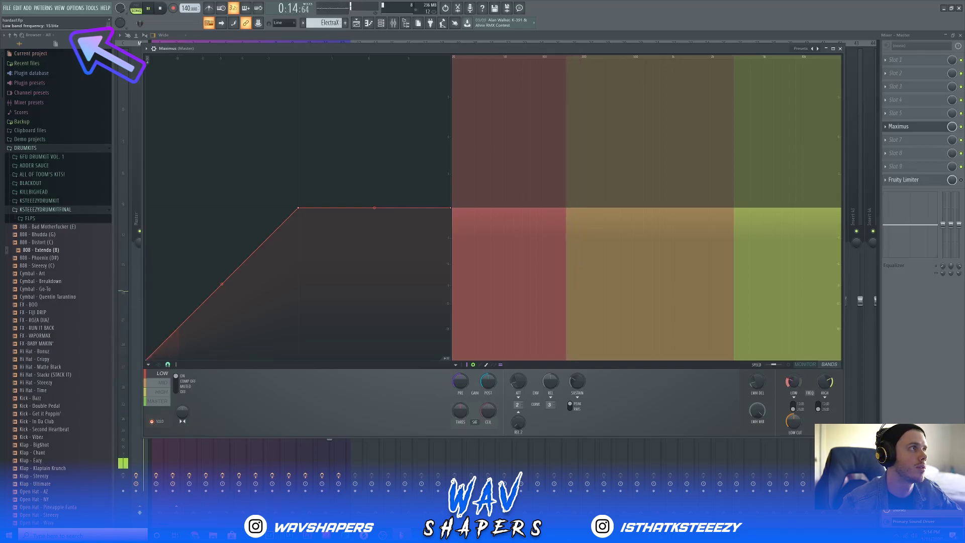
{"action": "left_click_drag", "start_coordinate": [793, 384], "coordinate": [794, 385]}
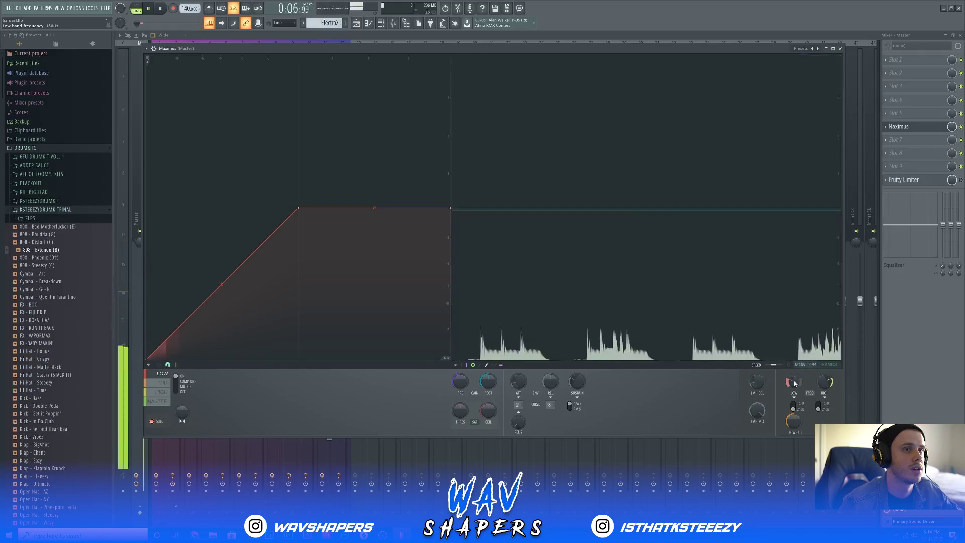
- Lower the high band frequency to about 1500 Hz with the mid band soloed, and turn solo off after auditioning the high band
{"action": "left_click", "coordinate": [830, 365]}
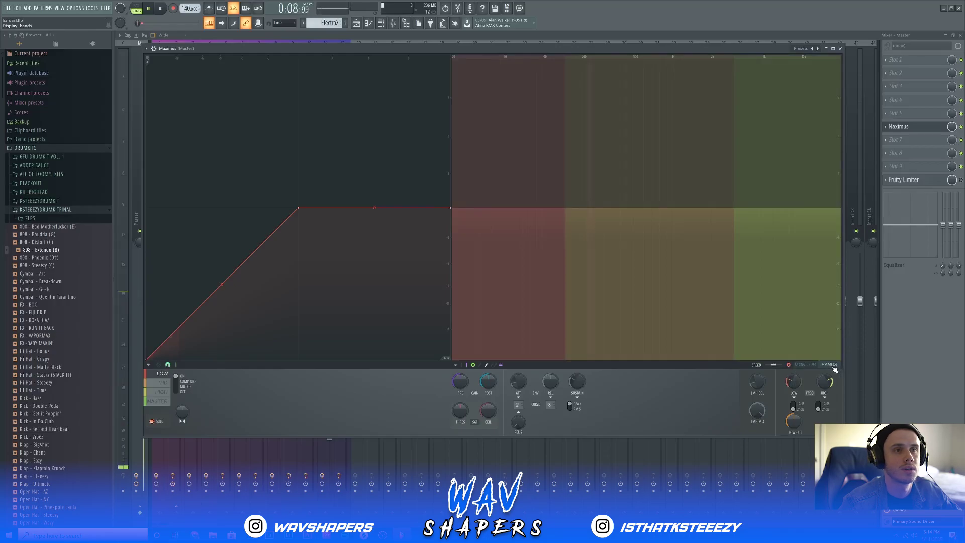
{"action": "left_click", "coordinate": [806, 365]}
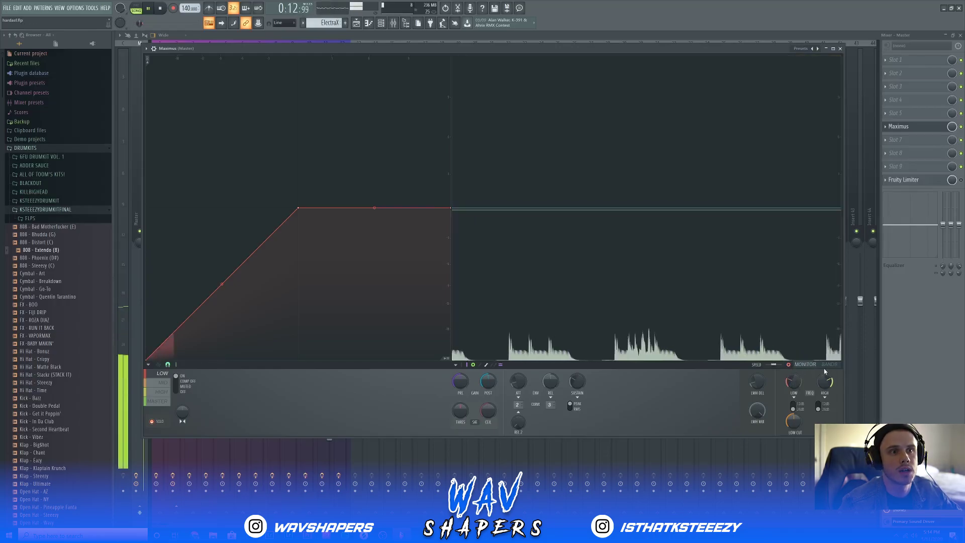
{"action": "left_click", "coordinate": [790, 366]}
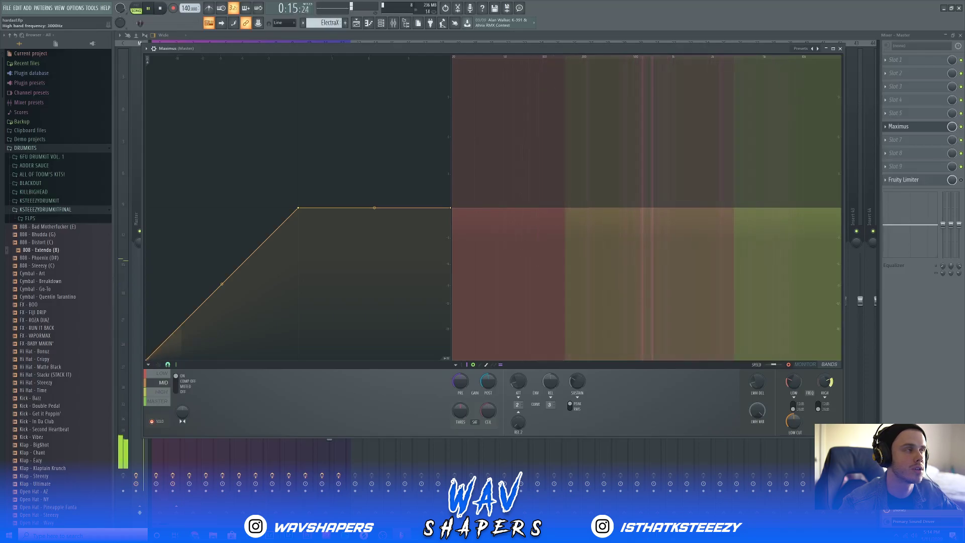
{"action": "left_click_drag", "start_coordinate": [826, 382], "coordinate": [827, 385]}
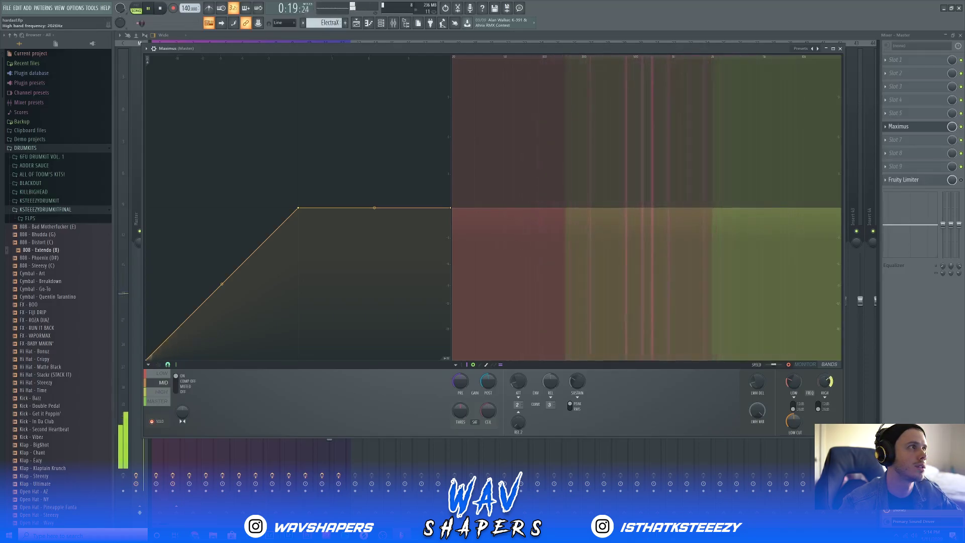
{"action": "left_click_drag", "start_coordinate": [826, 385], "coordinate": [826, 387]}
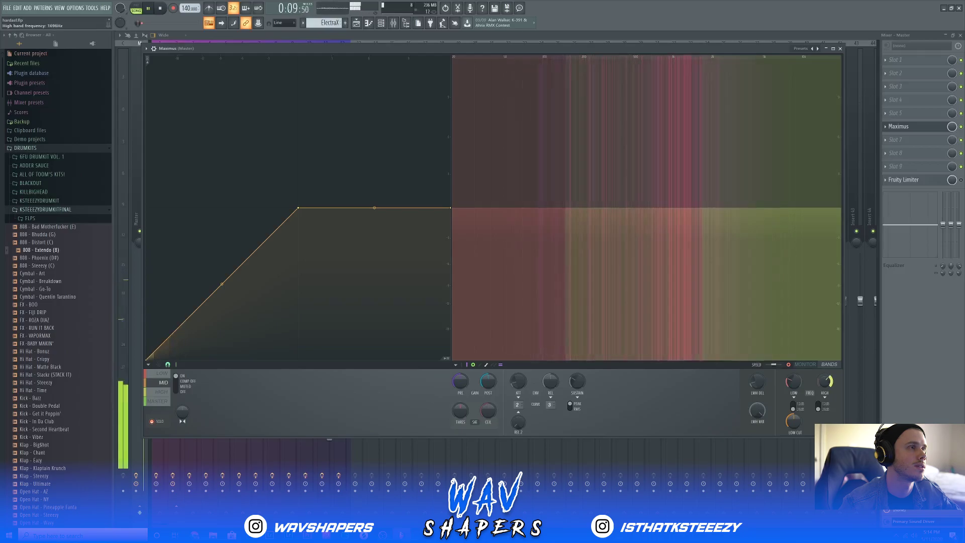
{"action": "left_click_drag", "start_coordinate": [826, 387], "coordinate": [826, 390]}
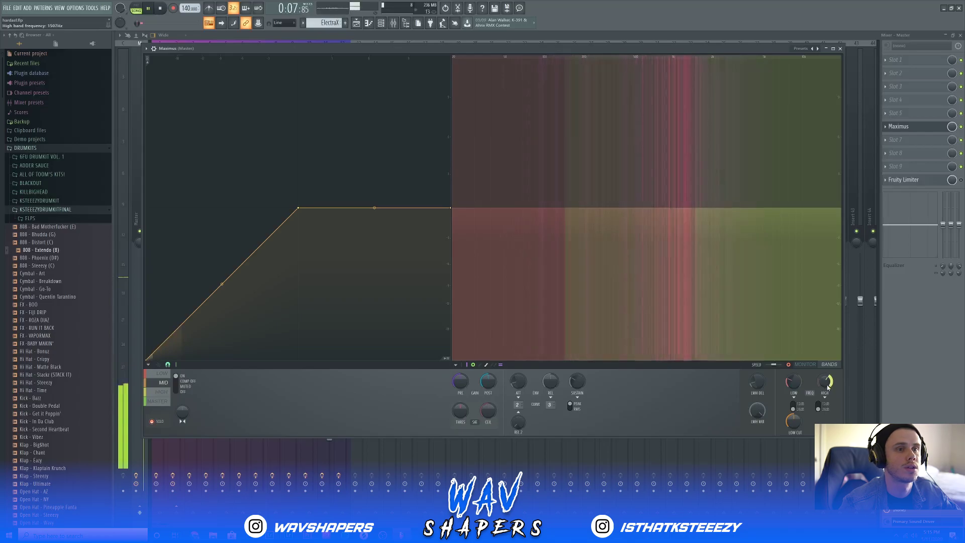
{"action": "left_click", "coordinate": [162, 391]}
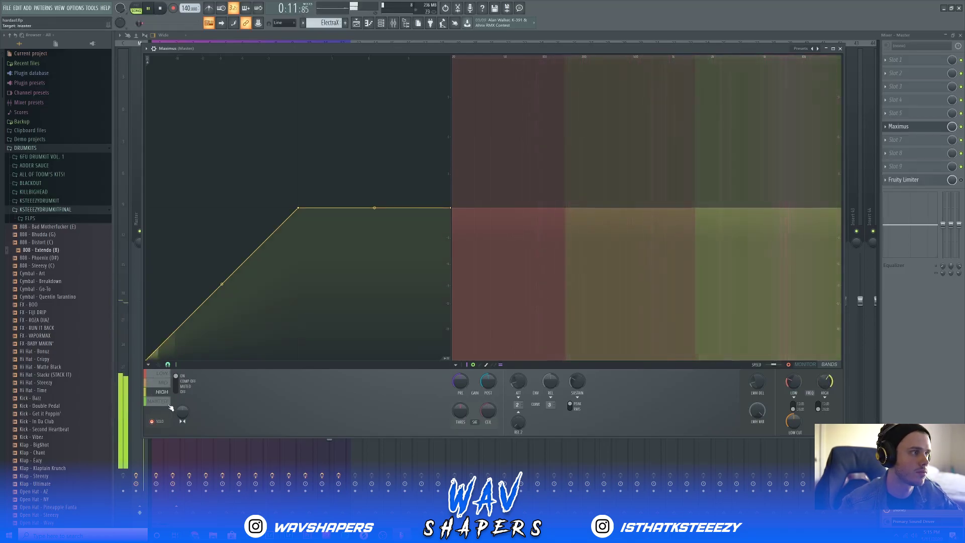
{"action": "left_click", "coordinate": [153, 423]}
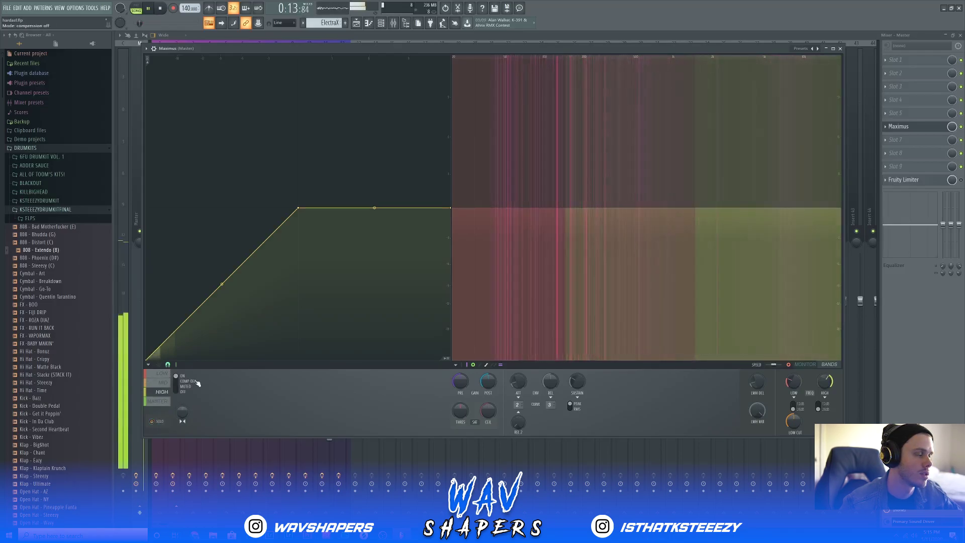
- Merge the low band's stereo image and slightly widen the stereo separation of the mid and high bands
{"action": "left_click", "coordinate": [162, 373]}
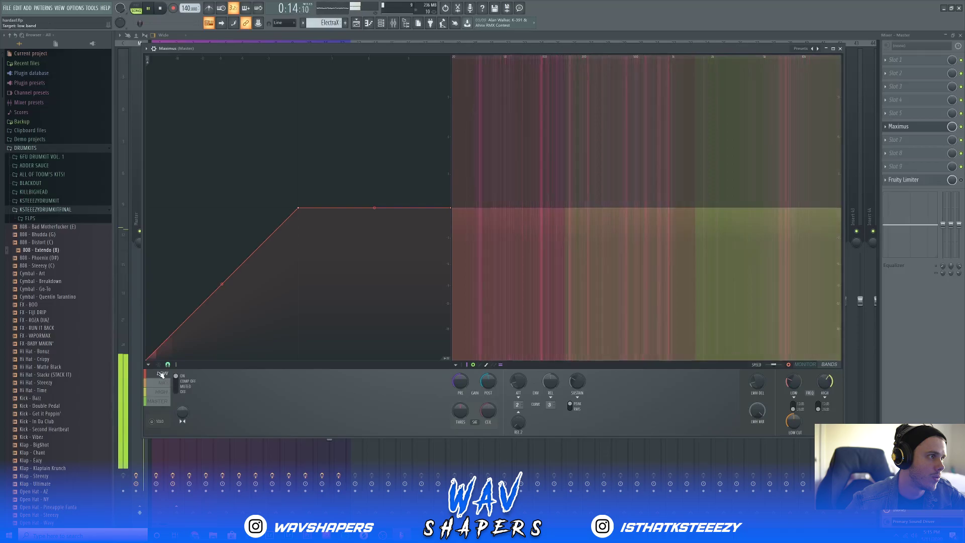
{"action": "left_click_drag", "start_coordinate": [183, 415], "coordinate": [184, 387]}
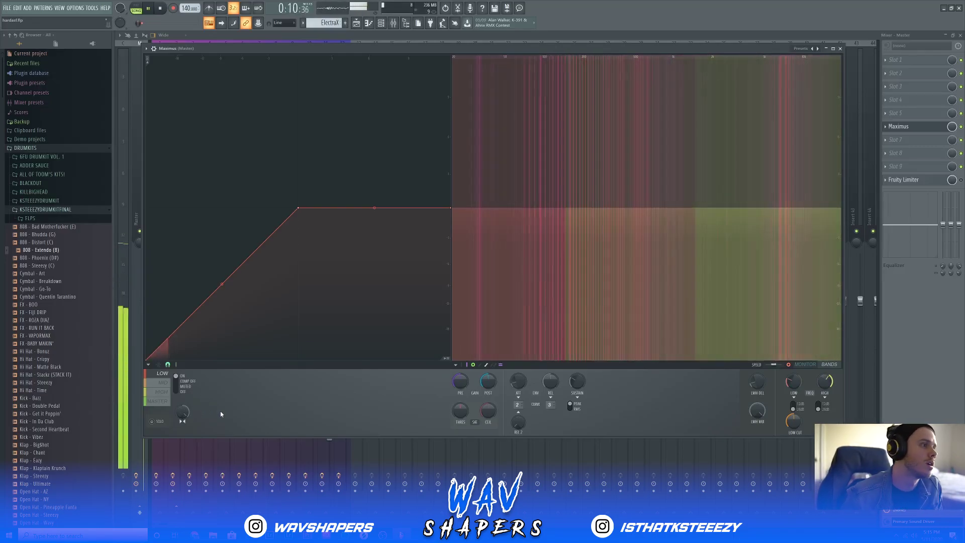
{"action": "left_click", "coordinate": [162, 387]}
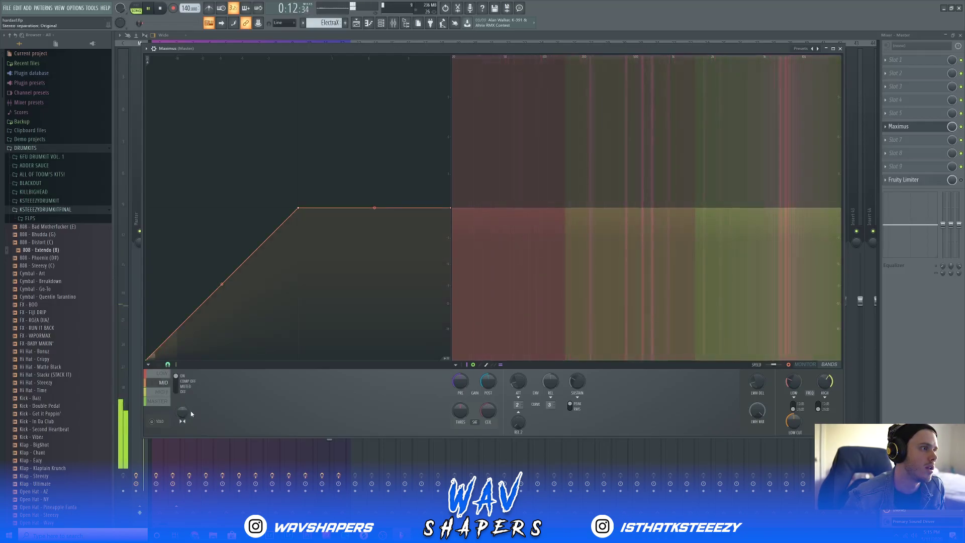
{"action": "left_click_drag", "start_coordinate": [183, 412], "coordinate": [183, 408]}
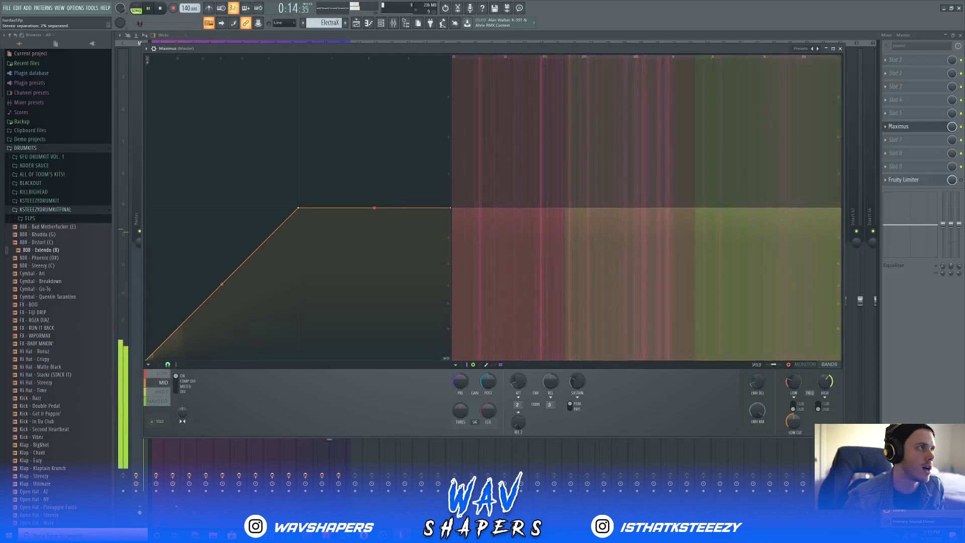
{"action": "left_click_drag", "start_coordinate": [182, 408], "coordinate": [183, 405]}
{"action": "left_click", "coordinate": [167, 394]}
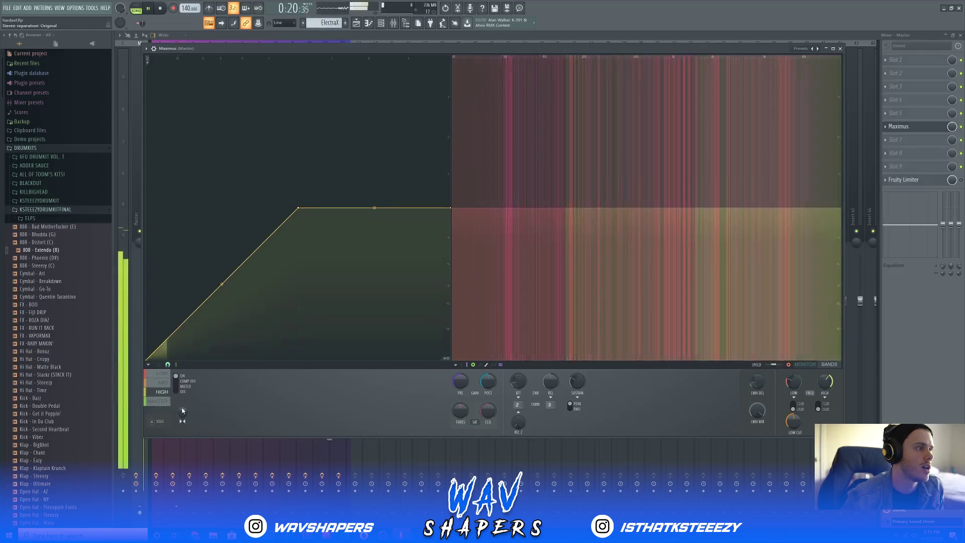
{"action": "left_click_drag", "start_coordinate": [180, 407], "coordinate": [180, 400]}
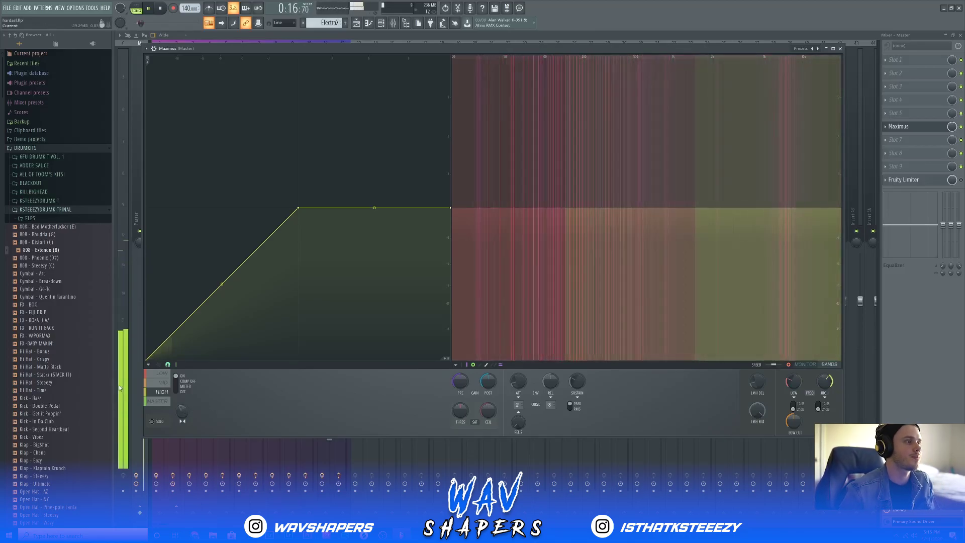
- Turn the pre gain of the low, mid and high bands all the way down
{"action": "left_click", "coordinate": [162, 374]}
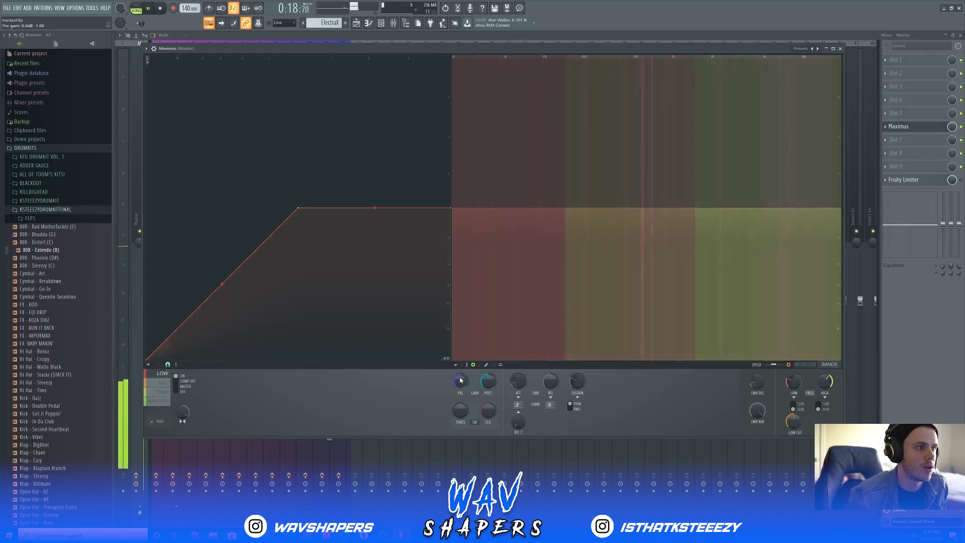
{"action": "left_click", "coordinate": [163, 382]}
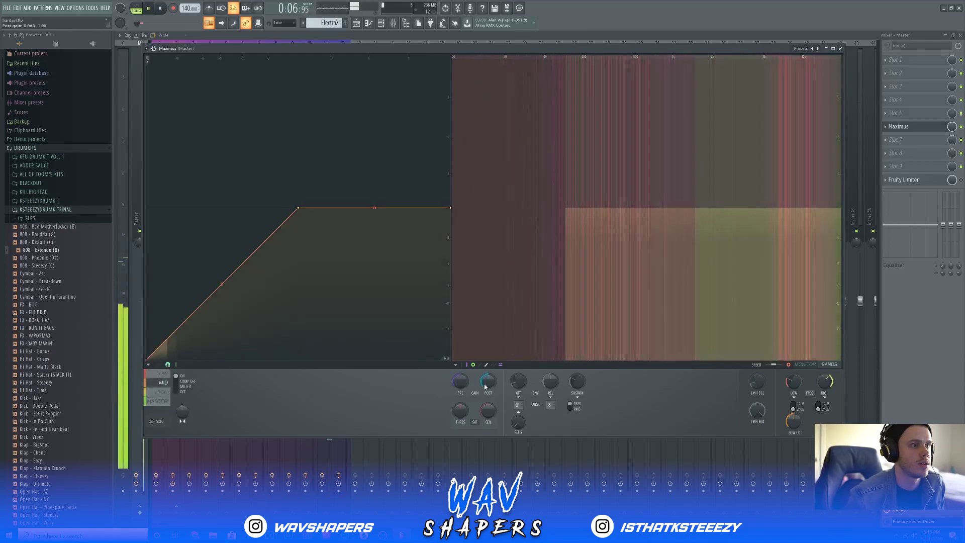
{"action": "left_click", "coordinate": [162, 400]}
{"action": "left_click", "coordinate": [162, 392]}
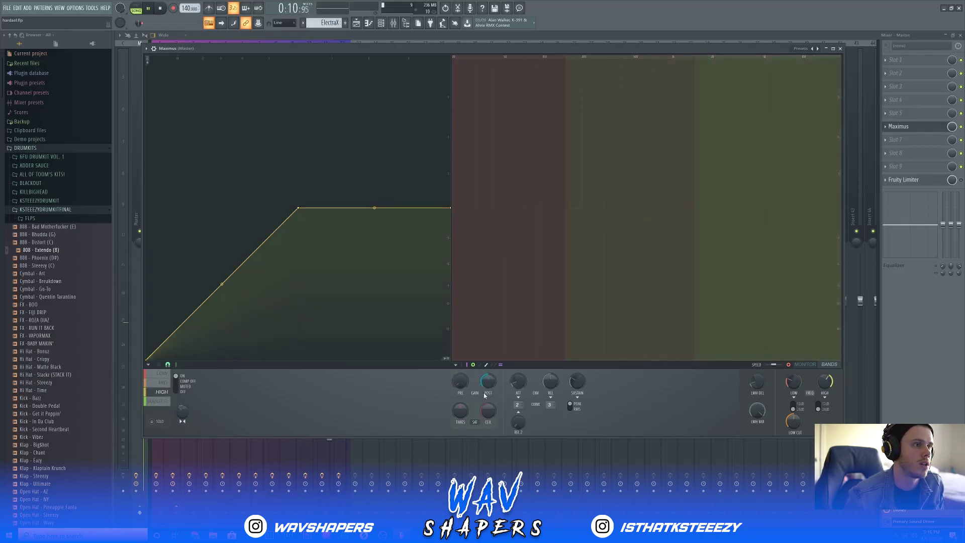
- Raise the pre gain to about 1.6 dB on the low band and 0.5 dB on the mid band, matching the high band to the mid
{"action": "left_click", "coordinate": [162, 373]}
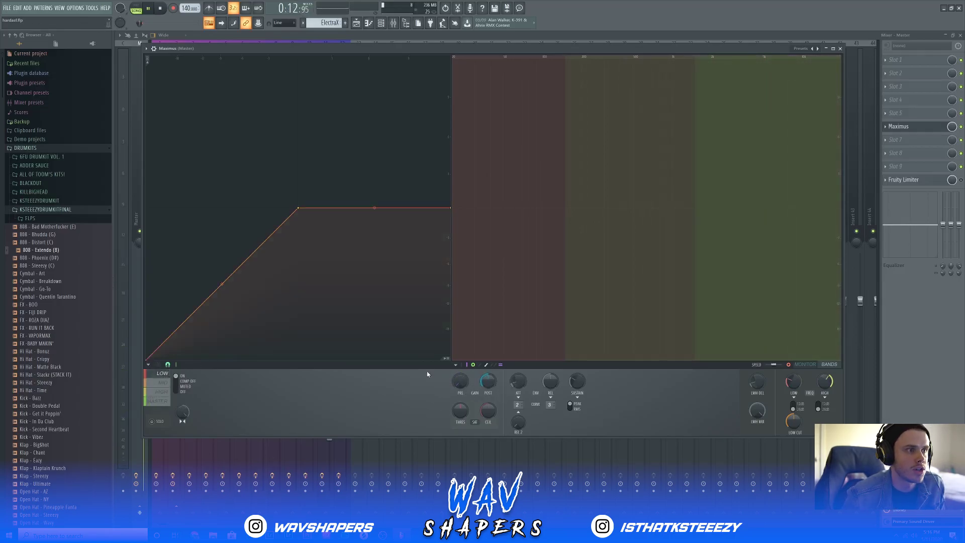
{"action": "left_click_drag", "start_coordinate": [458, 389], "coordinate": [459, 352]}
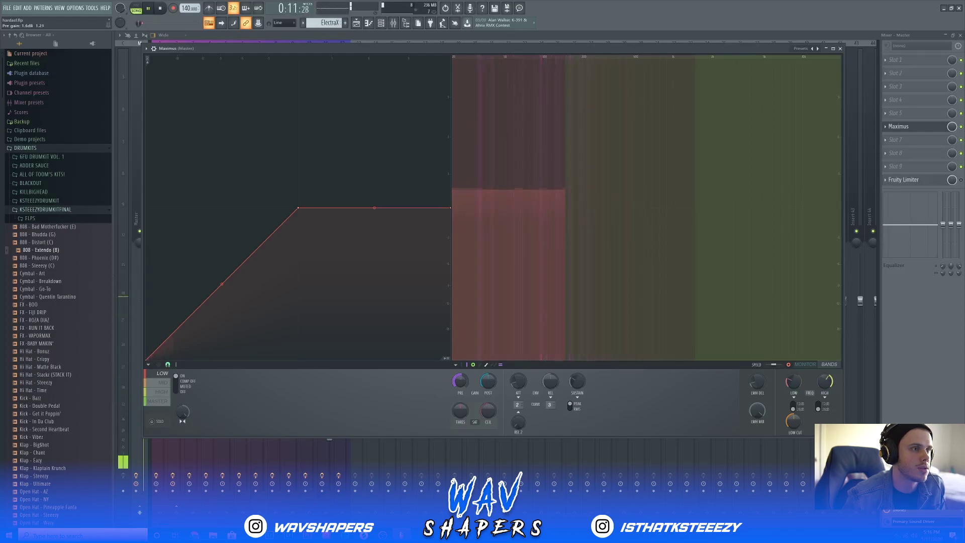
{"action": "left_click", "coordinate": [157, 382]}
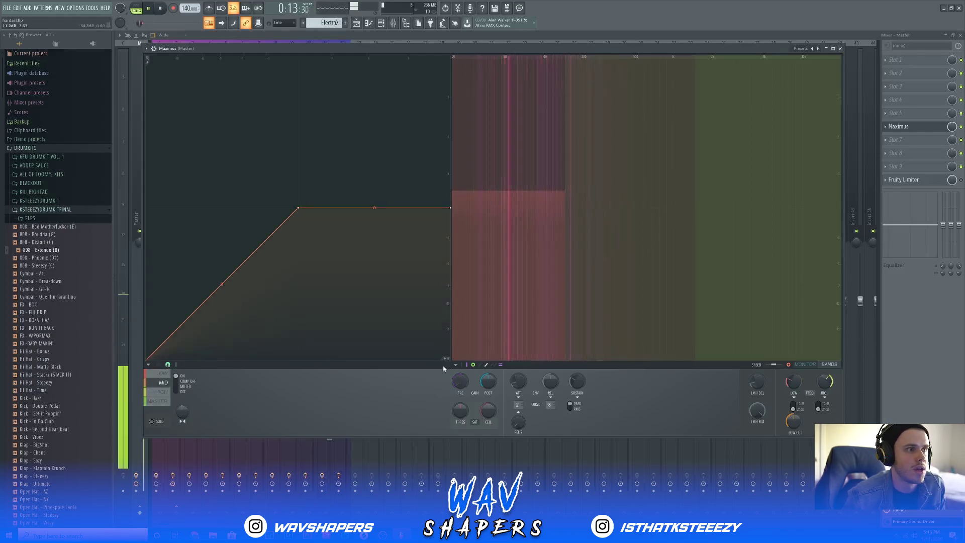
{"action": "left_click_drag", "start_coordinate": [460, 382], "coordinate": [460, 365]}
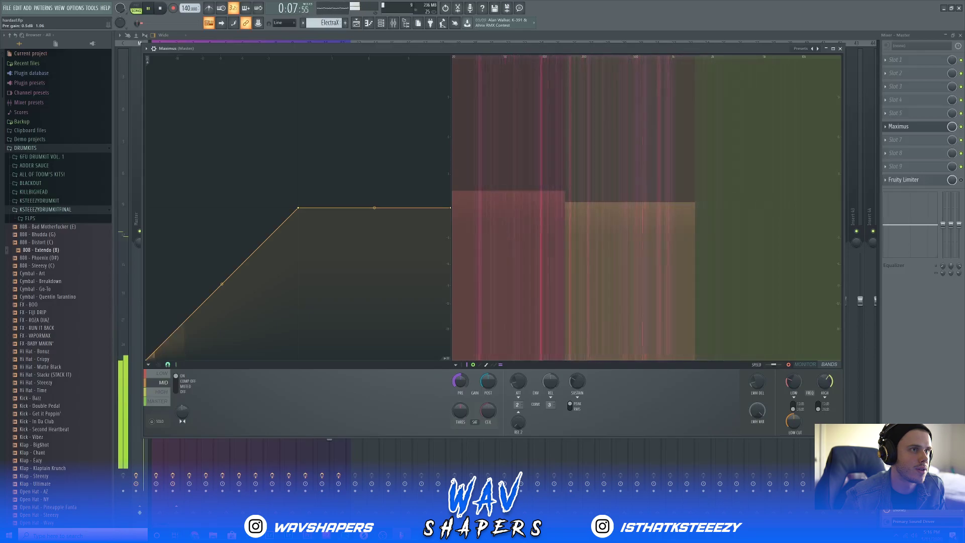
{"action": "left_click", "coordinate": [162, 392]}
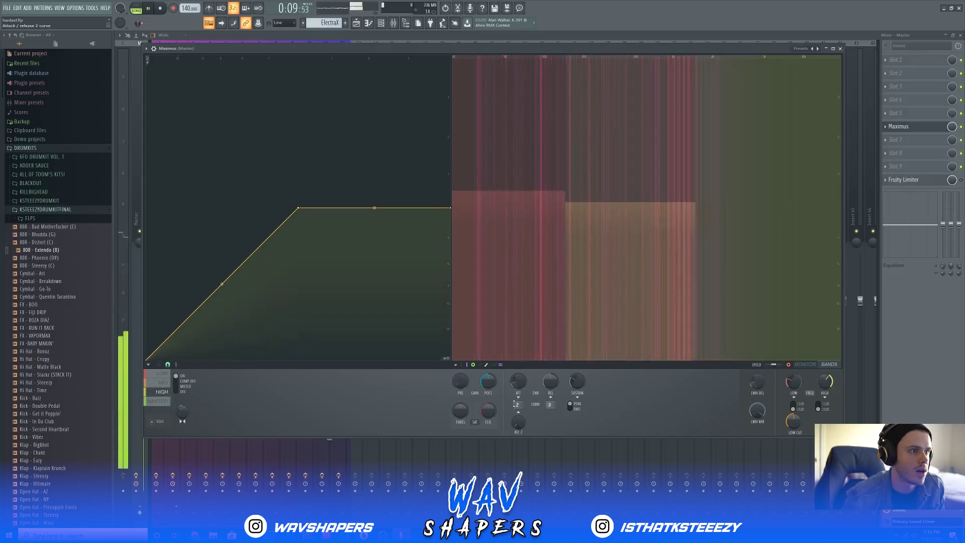
{"action": "left_click_drag", "start_coordinate": [460, 381], "coordinate": [460, 356]}
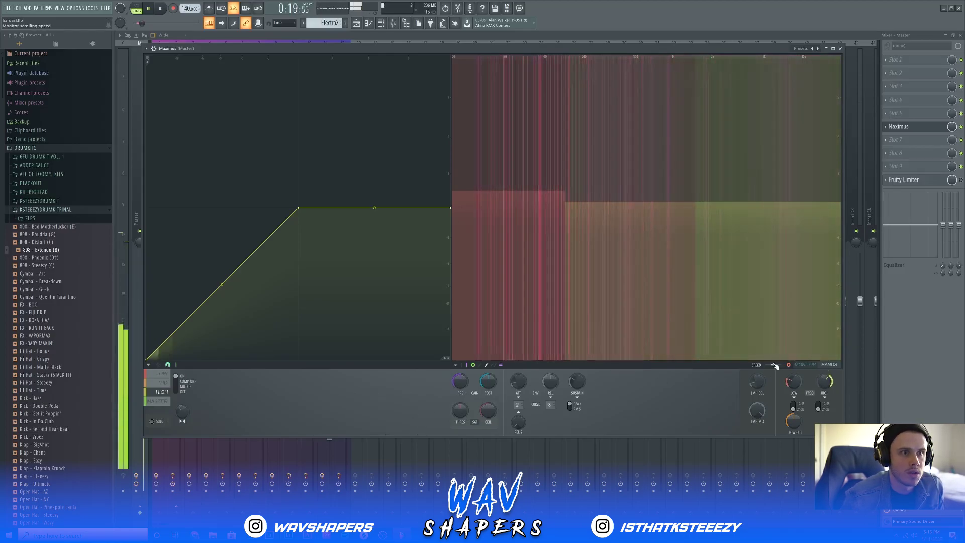
- In the monitor display, add a point near -24.7 dB on the low band's compression curve and lower the knee point moderately
{"action": "left_click", "coordinate": [811, 367]}
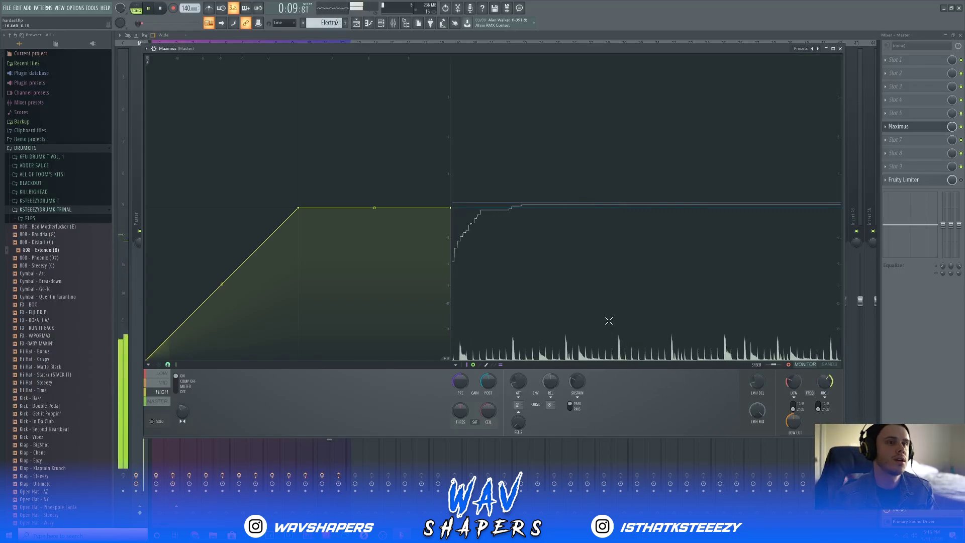
{"action": "left_click", "coordinate": [160, 376]}
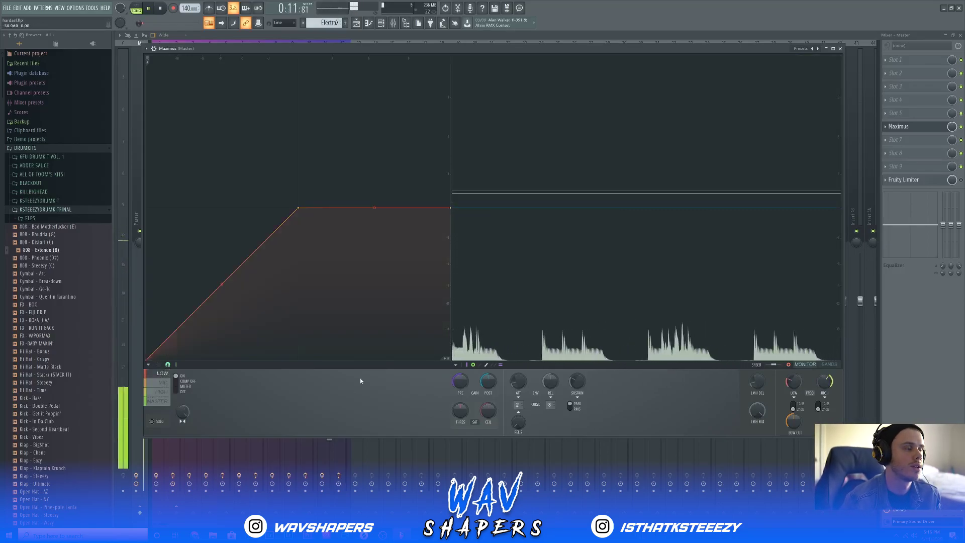
{"action": "left_click", "coordinate": [553, 336]}
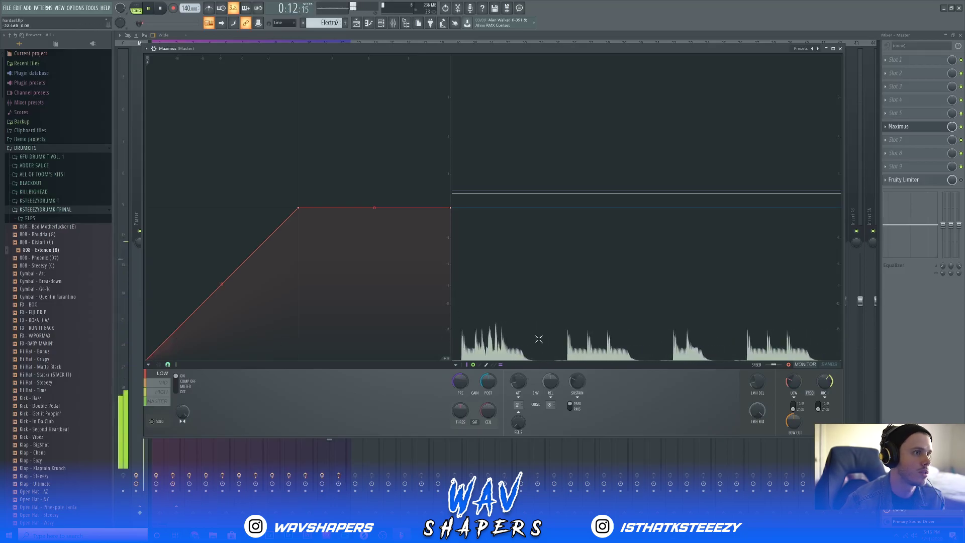
{"action": "right_click", "coordinate": [162, 346]}
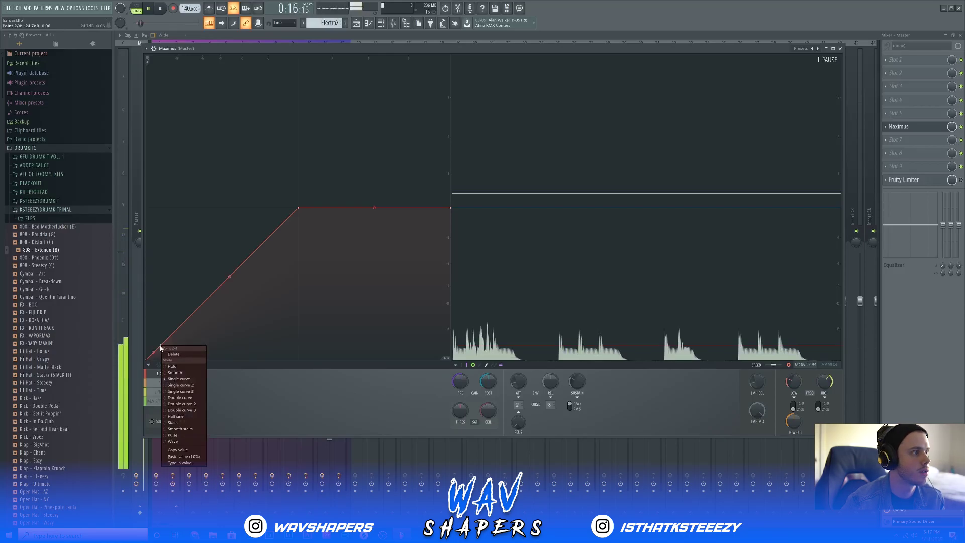
{"action": "left_click", "coordinate": [316, 372]}
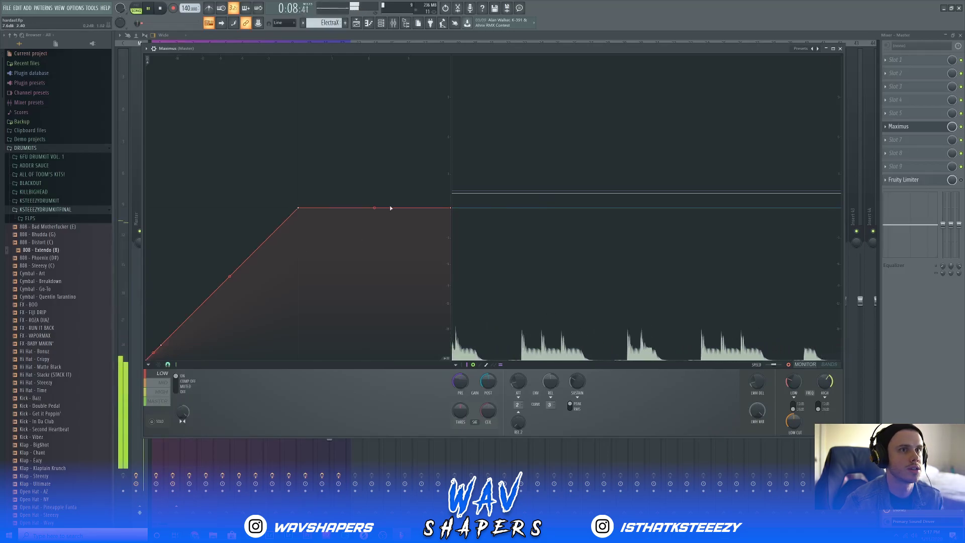
{"action": "left_click_drag", "start_coordinate": [299, 208], "coordinate": [304, 233]}
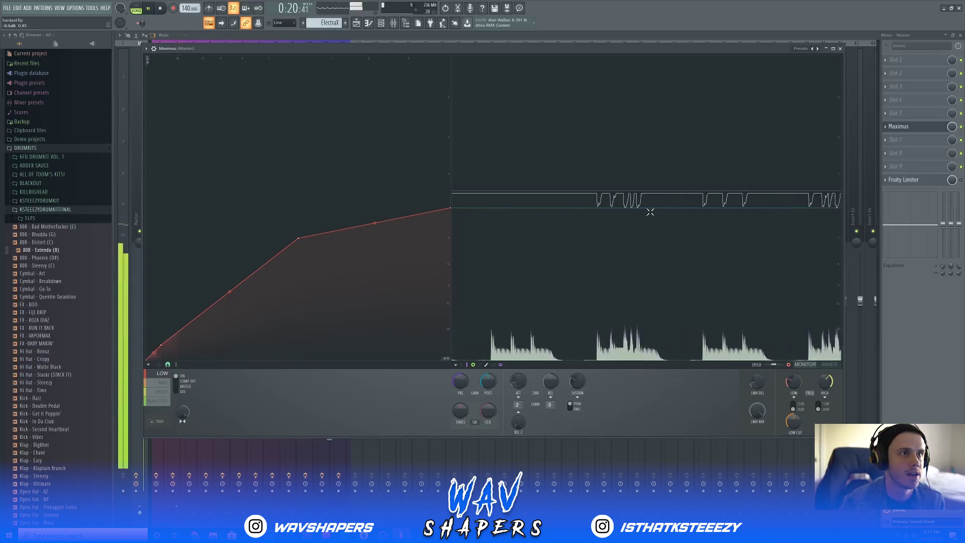
- Lower the 0 dB knee point of the mid band's compression curve moderately, to the same level as on the low band
{"action": "left_click", "coordinate": [162, 382]}
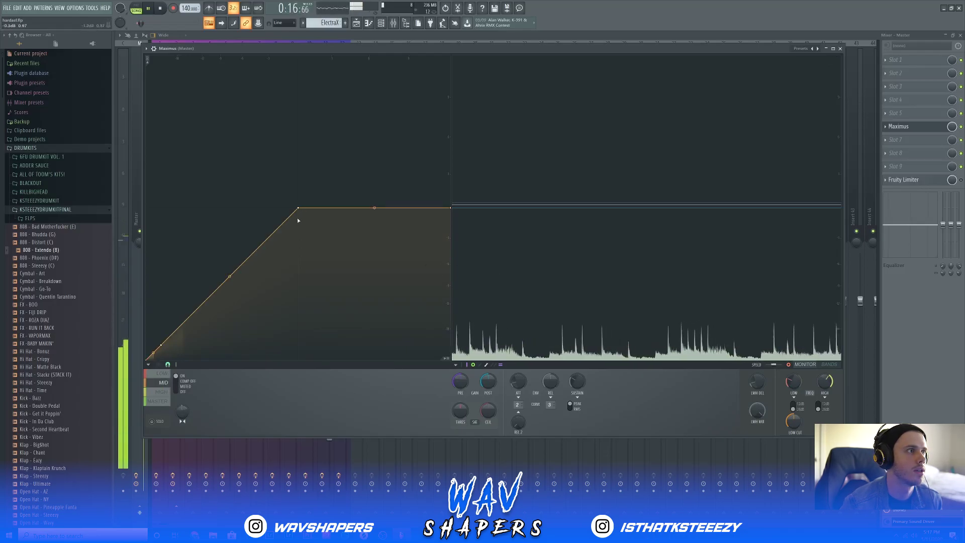
{"action": "left_click_drag", "start_coordinate": [299, 209], "coordinate": [303, 233]}
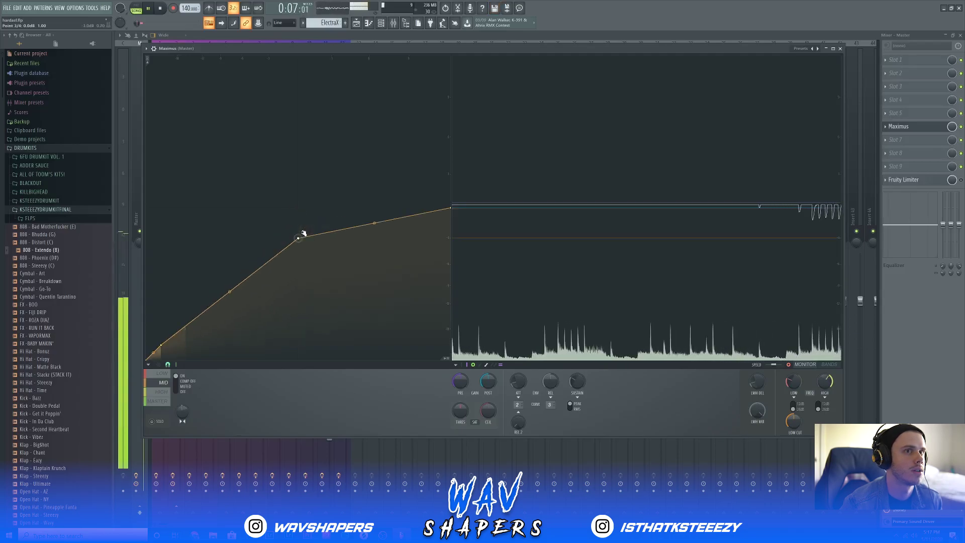
{"action": "left_click_drag", "start_coordinate": [305, 246], "coordinate": [305, 249]}
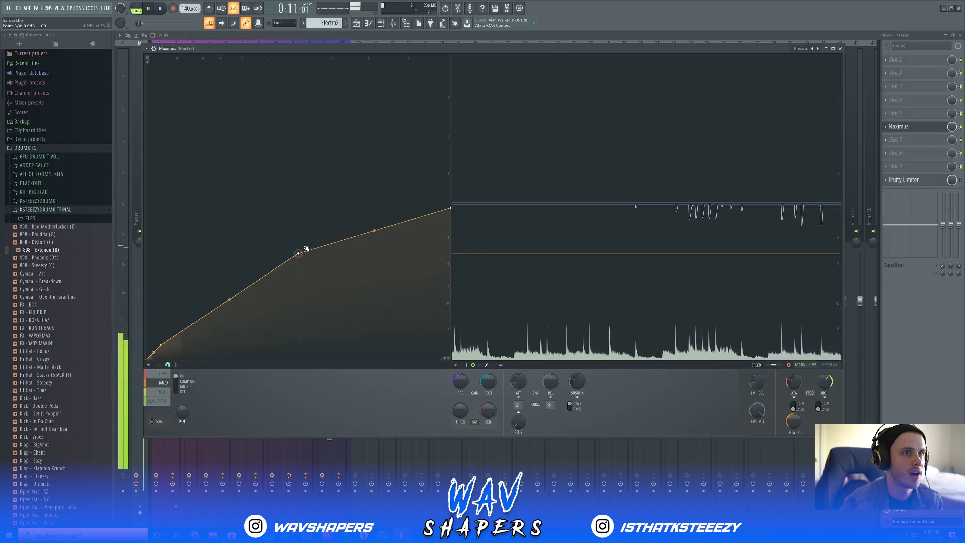
{"action": "left_click_drag", "start_coordinate": [304, 249], "coordinate": [307, 243]}
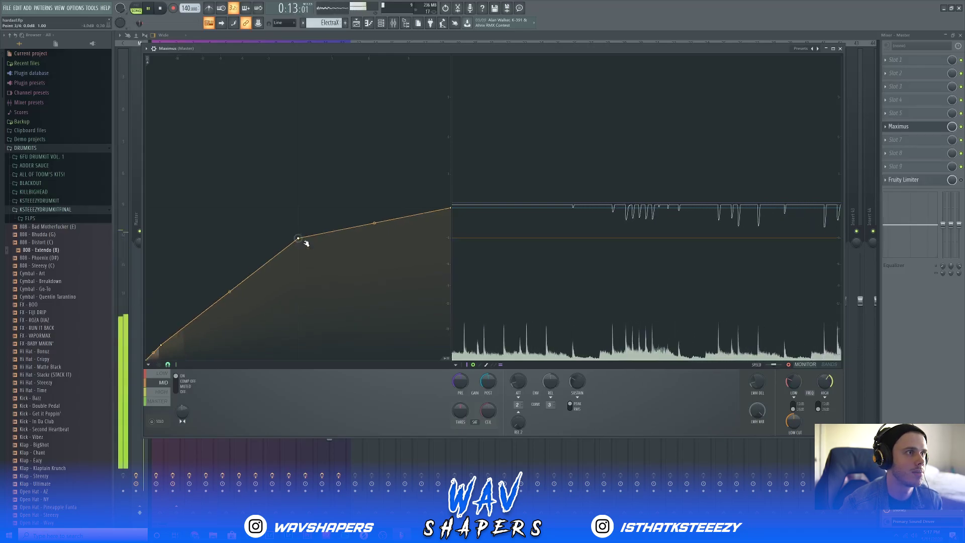
- Lower the high band's knee point to the mid band's level, and the master band's knee point by about half as much
{"action": "left_click", "coordinate": [161, 392]}
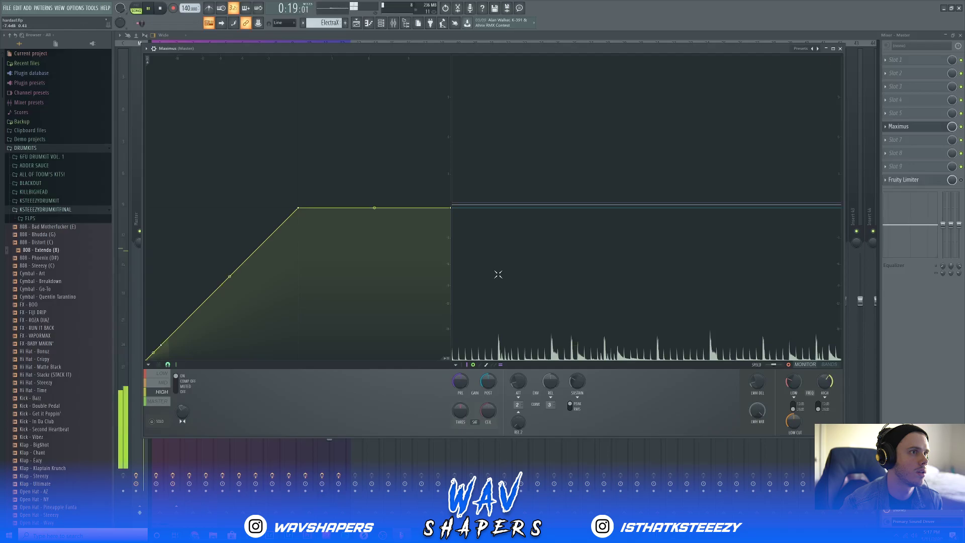
{"action": "left_click_drag", "start_coordinate": [300, 209], "coordinate": [302, 247]}
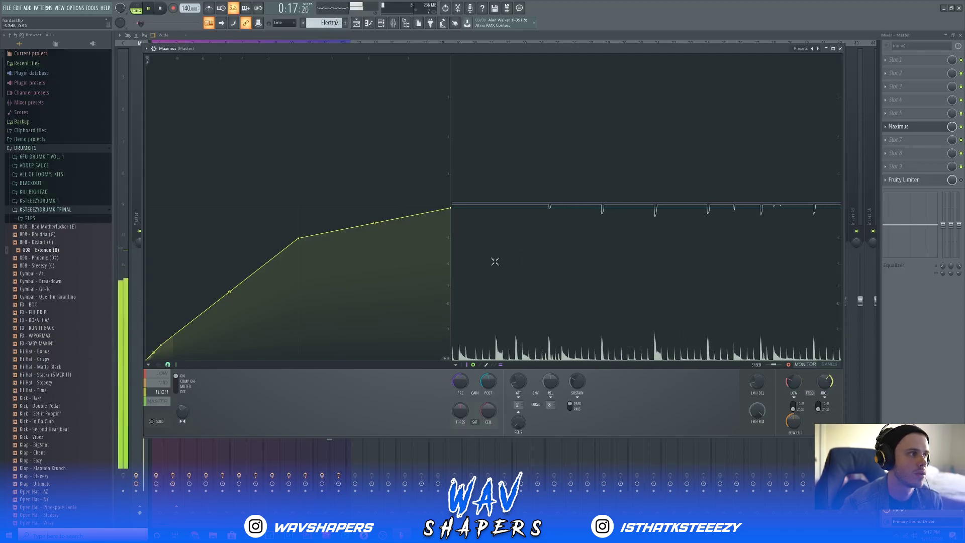
{"action": "left_click", "coordinate": [165, 402]}
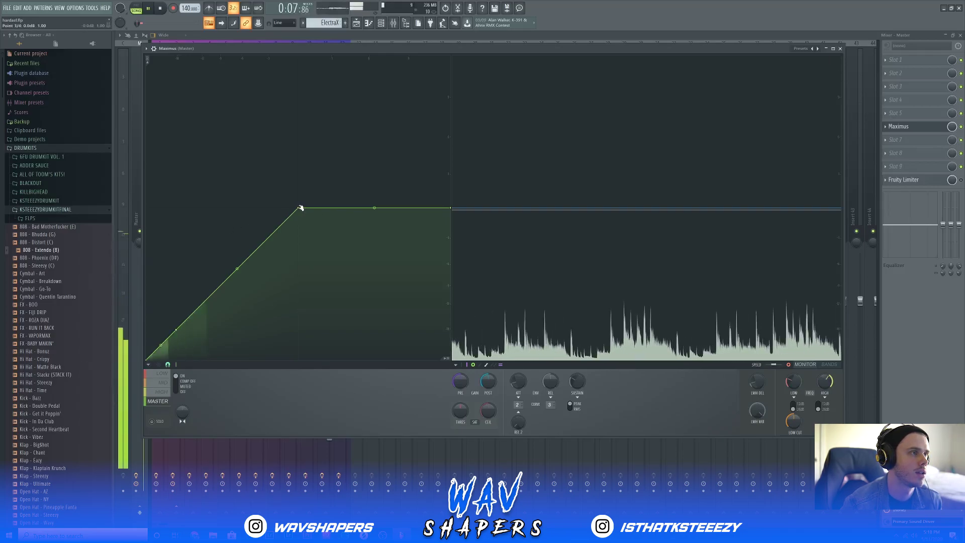
{"action": "left_click_drag", "start_coordinate": [300, 208], "coordinate": [303, 219]}
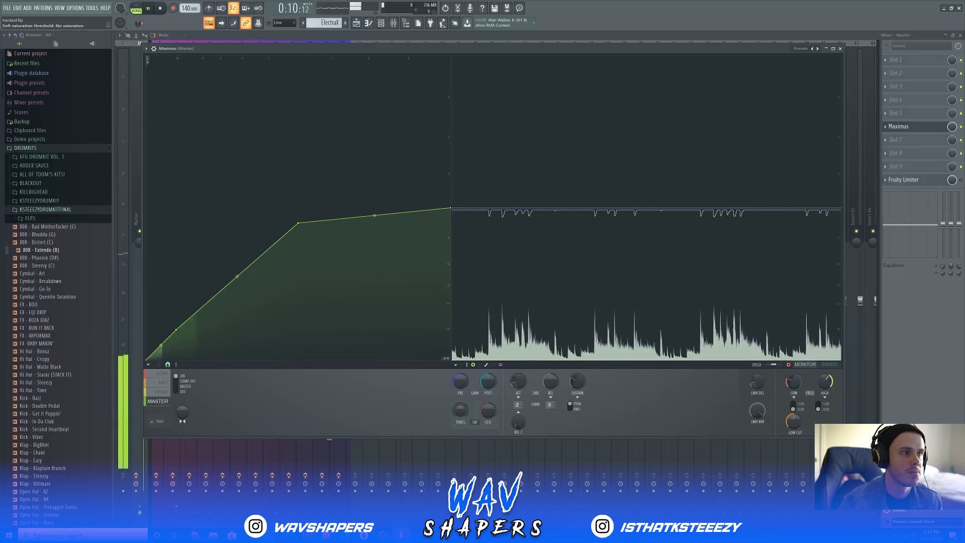
- Lower the master band's saturation threshold slightly and raise its post gain strongly
{"action": "left_click_drag", "start_coordinate": [460, 411], "coordinate": [462, 418]}
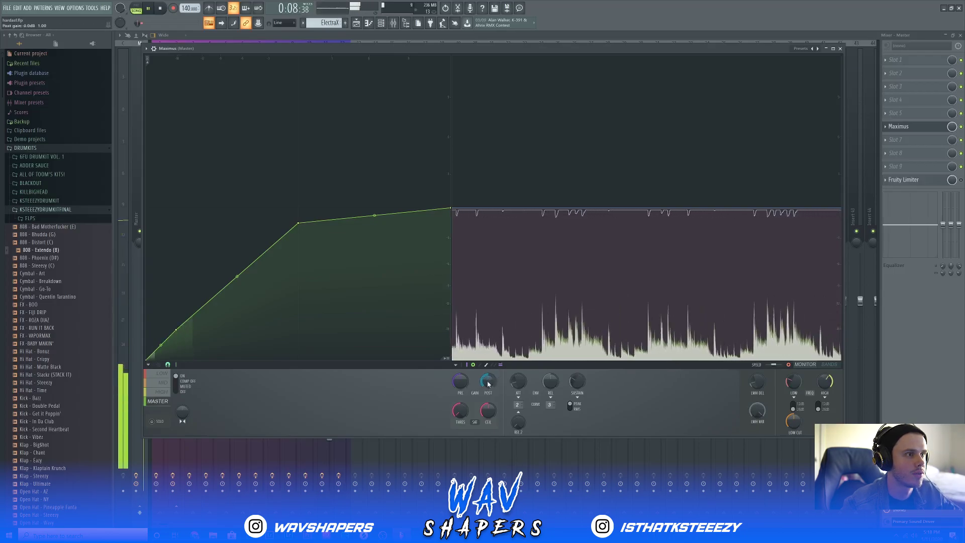
{"action": "left_click_drag", "start_coordinate": [487, 381], "coordinate": [488, 336]}
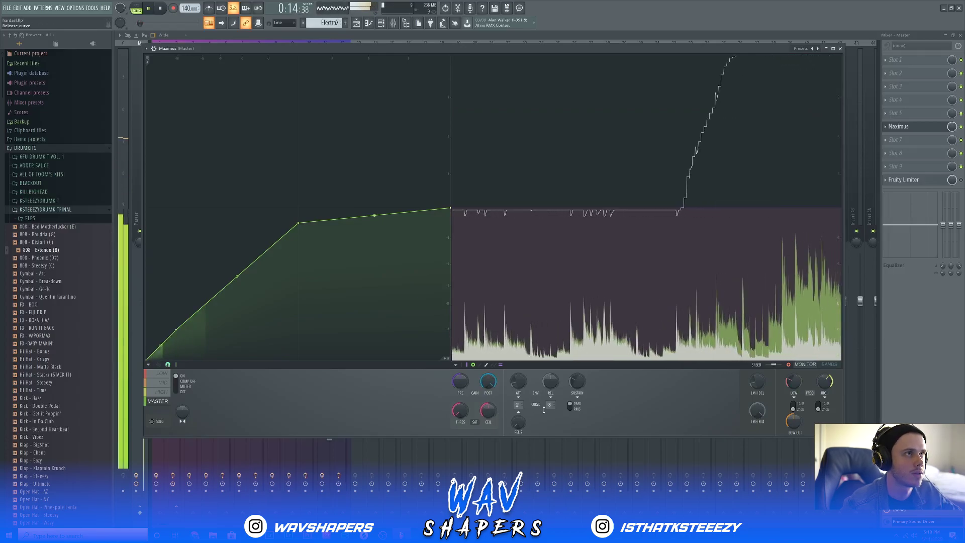
{"action": "left_click_drag", "start_coordinate": [539, 56], "coordinate": [532, 81]}
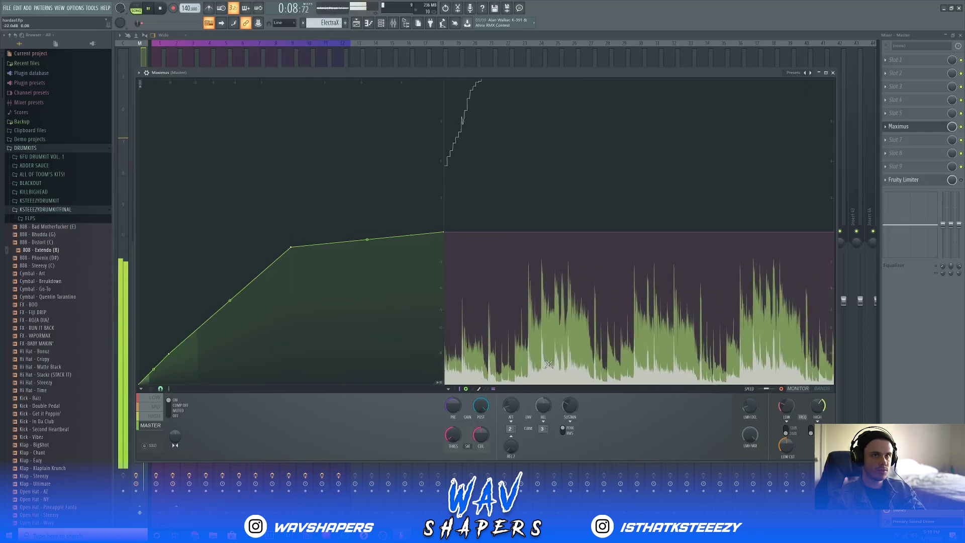
- In the playlist, clear the looped time selection starting at bar 5 so playback runs through the whole arrangement
{"action": "left_click", "coordinate": [357, 23]}
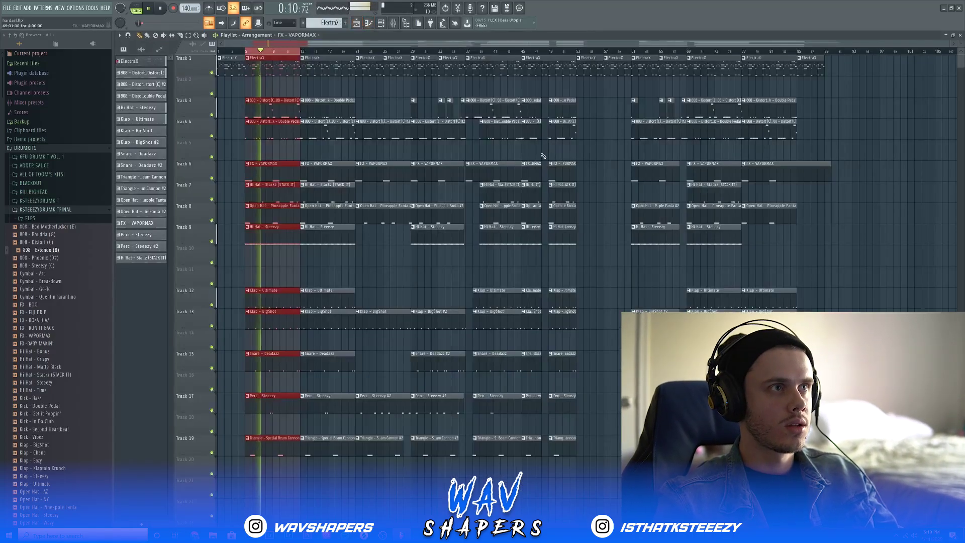
{"action": "left_click", "coordinate": [248, 55]}
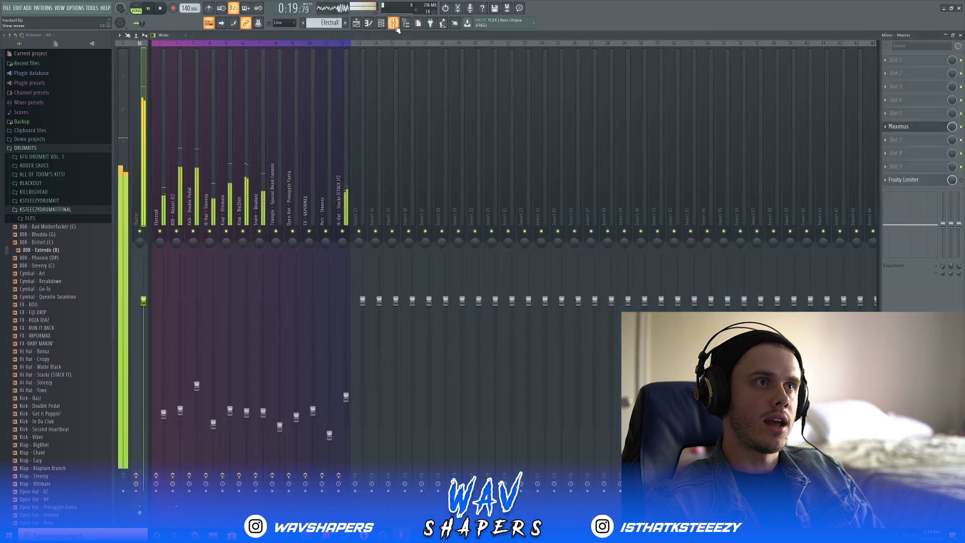
- Enable Fruity Limiter on the mixer's Master track, raise its gain slightly, close it and return to the playlist
{"action": "left_click", "coordinate": [395, 26]}
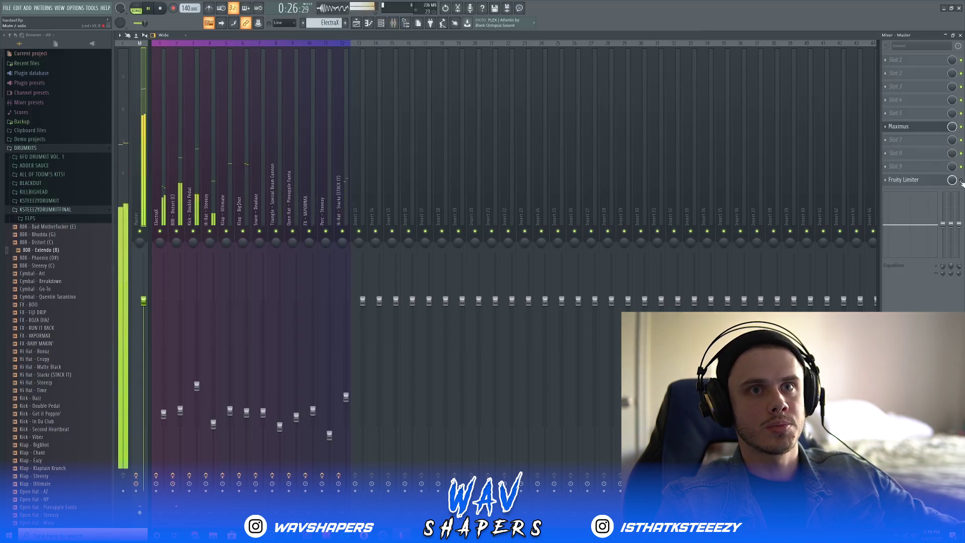
{"action": "left_click", "coordinate": [920, 181]}
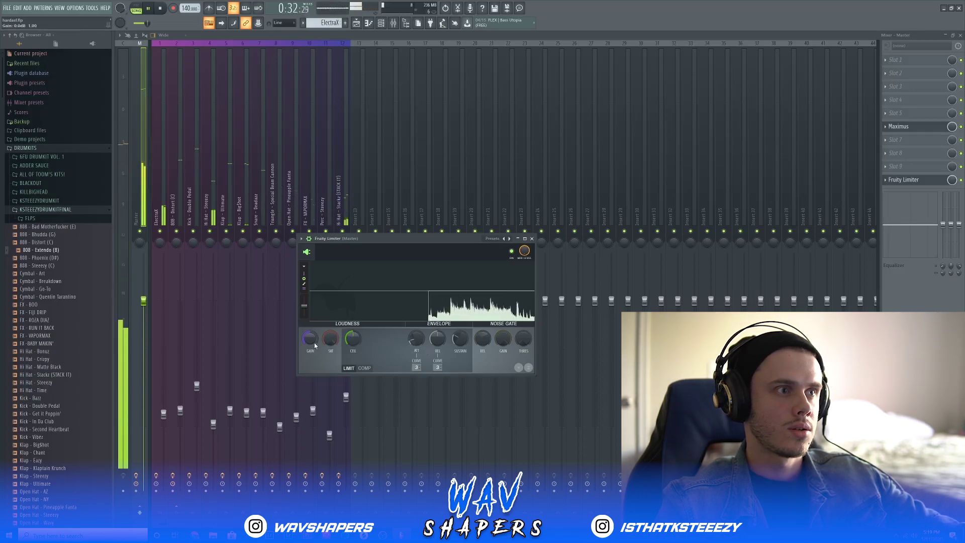
{"action": "left_click_drag", "start_coordinate": [314, 341], "coordinate": [315, 318]}
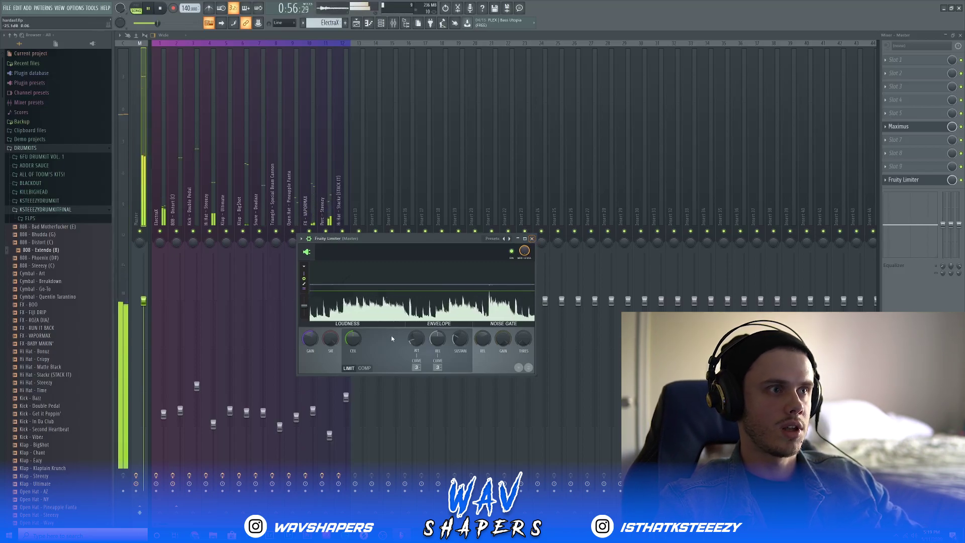
{"action": "left_click", "coordinate": [533, 239]}
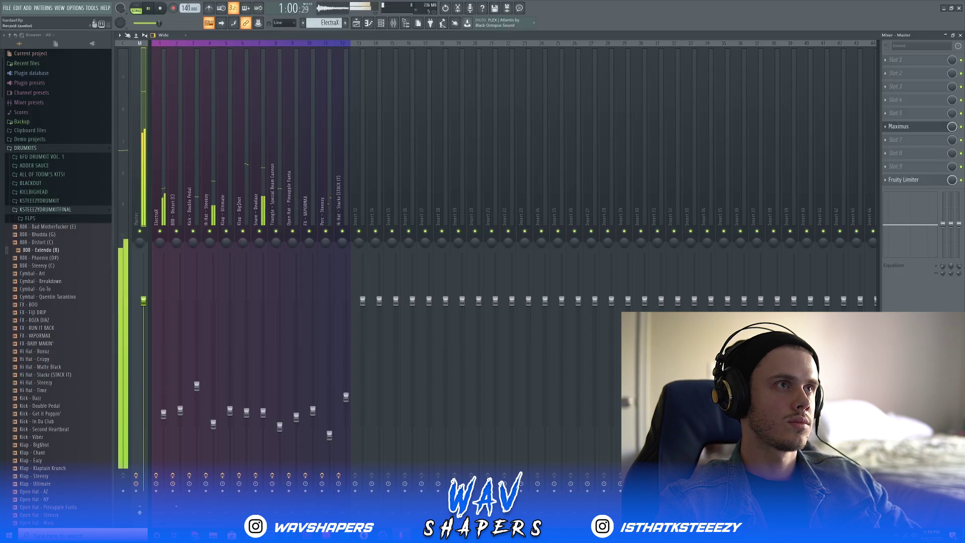
{"action": "left_click", "coordinate": [355, 22]}
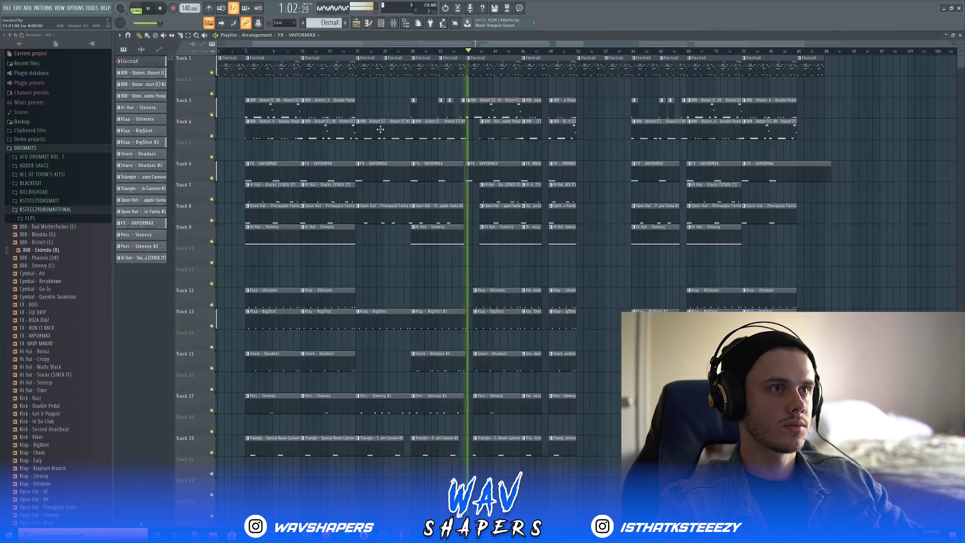